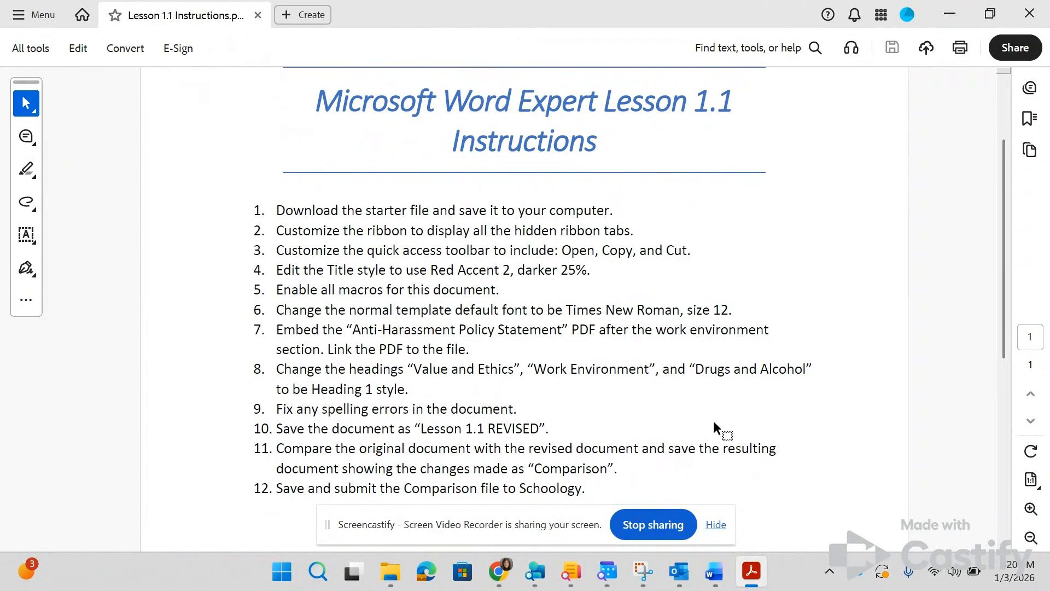
Step: Switch to the Code of Conduct document in Word and look over its sections against the lesson instructions
click(714, 571)
scroll(383, 341, down, 2)
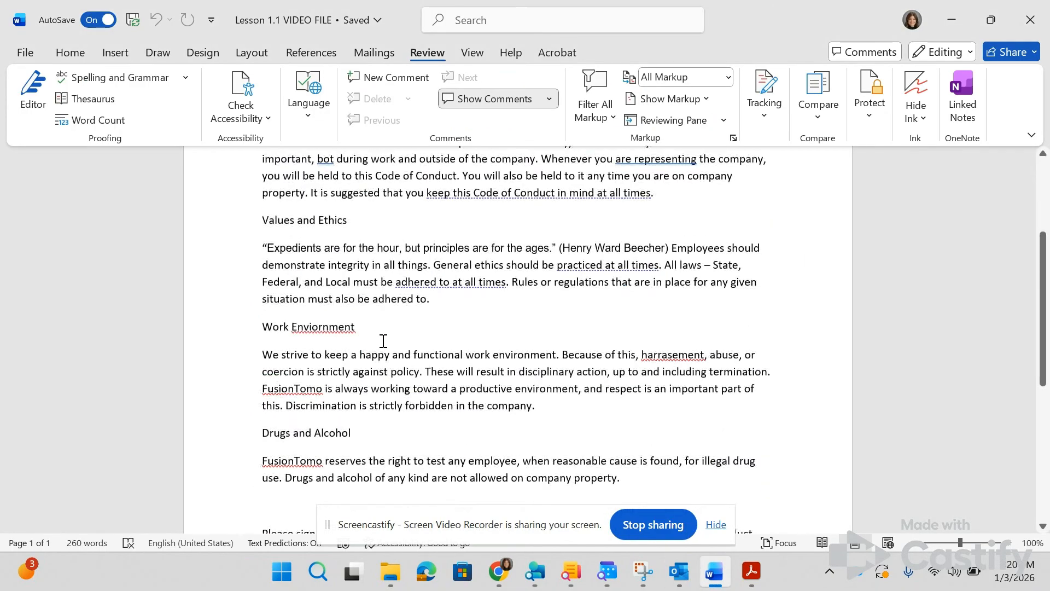
scroll(383, 341, up, 2)
key(alt+Tab)
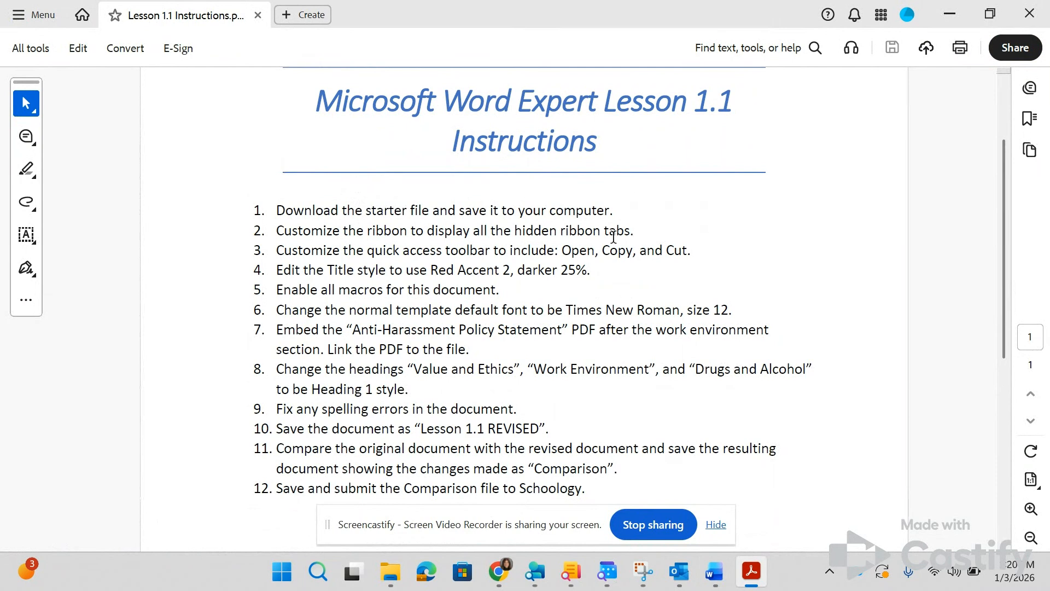
key(alt+Tab)
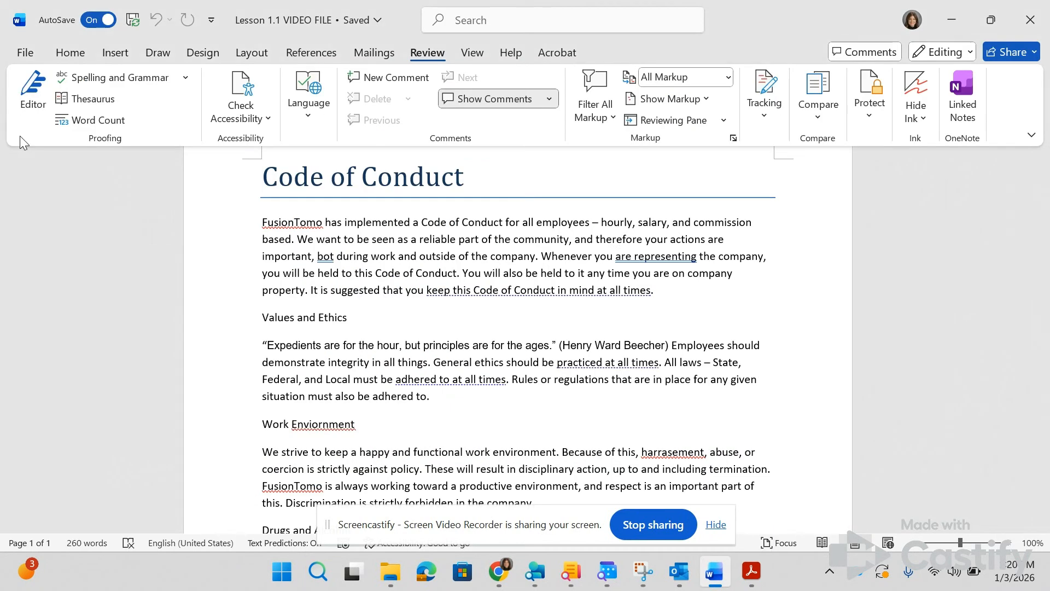
Step: Customize the ribbon in the Word options to display the hidden Developer tab
click(23, 53)
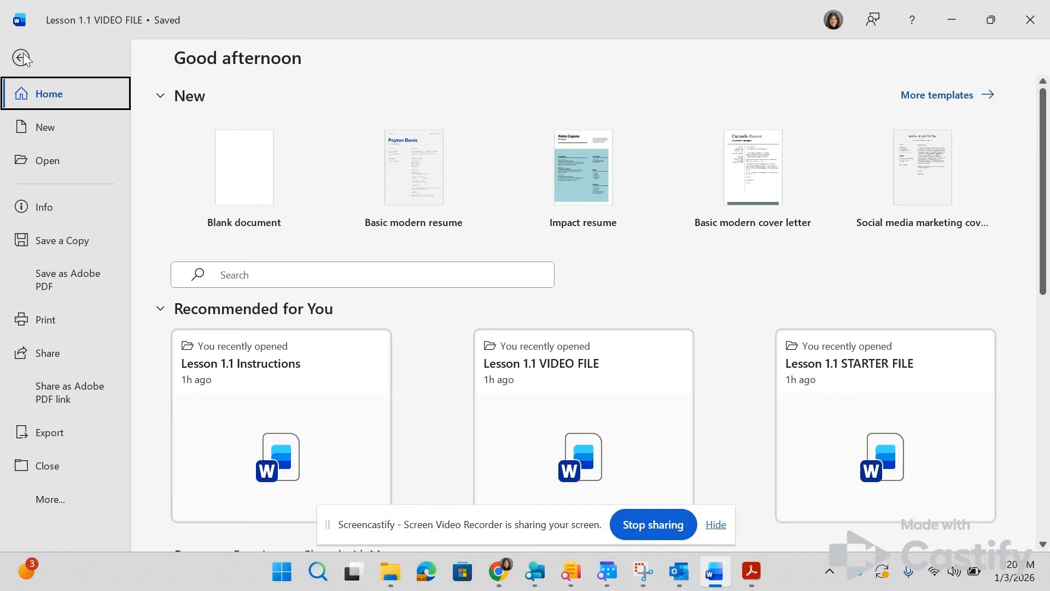
click(45, 507)
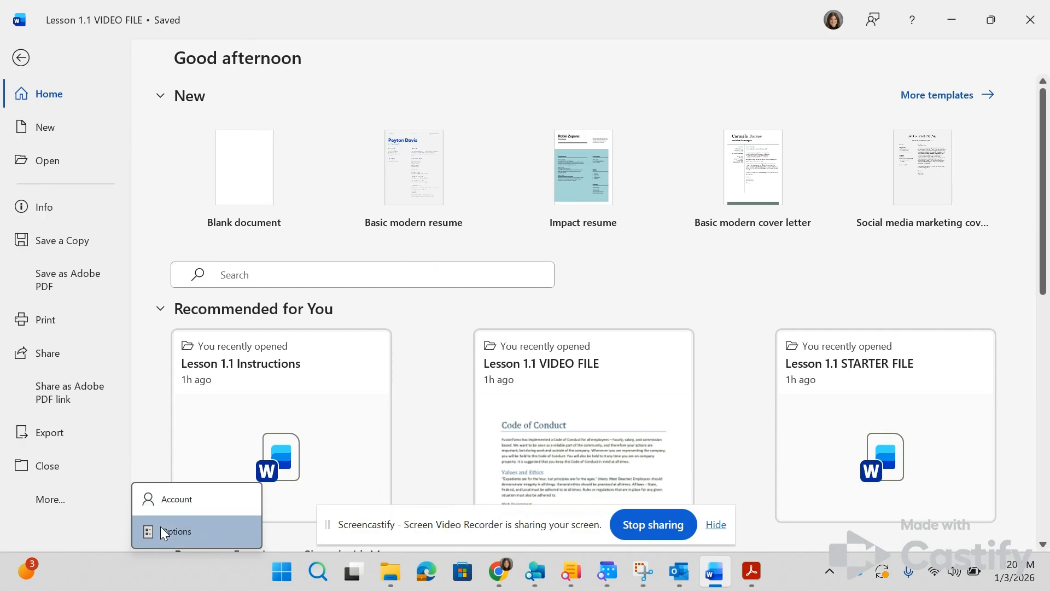
click(160, 526)
mouse_move(545, 247)
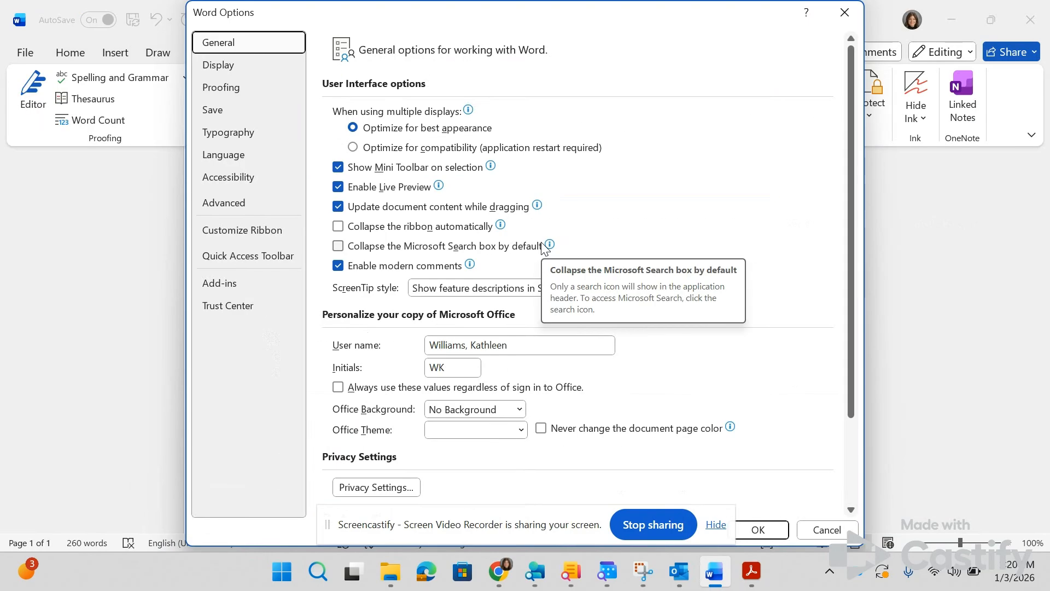
click(259, 232)
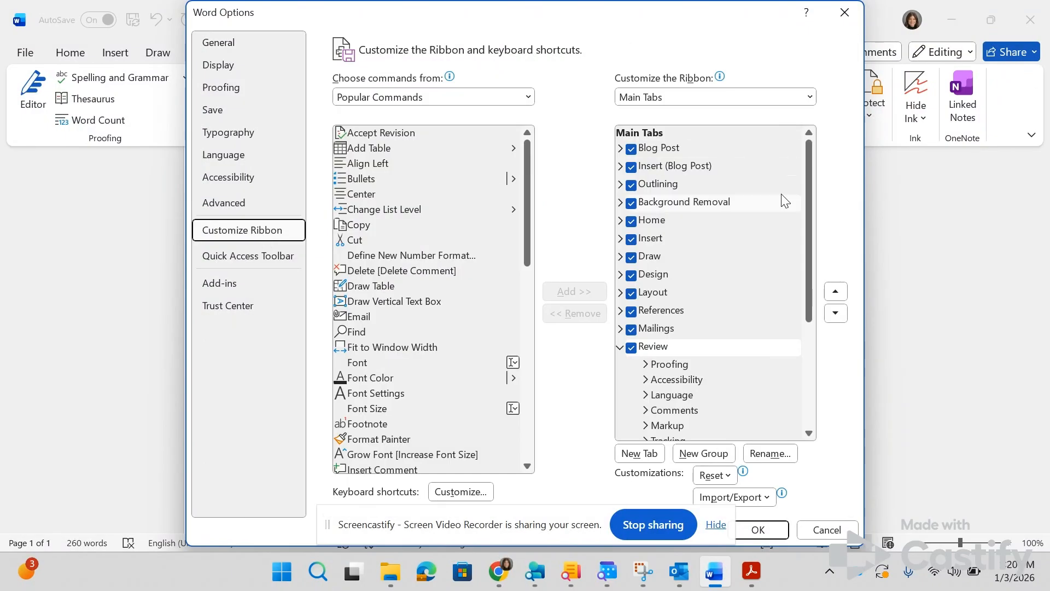
drag(808, 198, 799, 360)
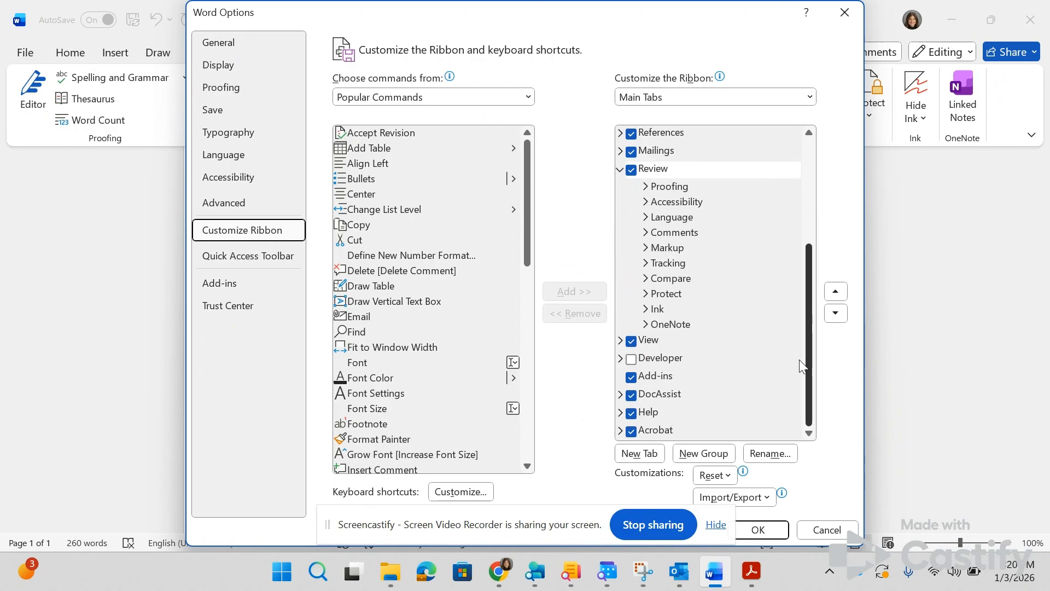
click(631, 359)
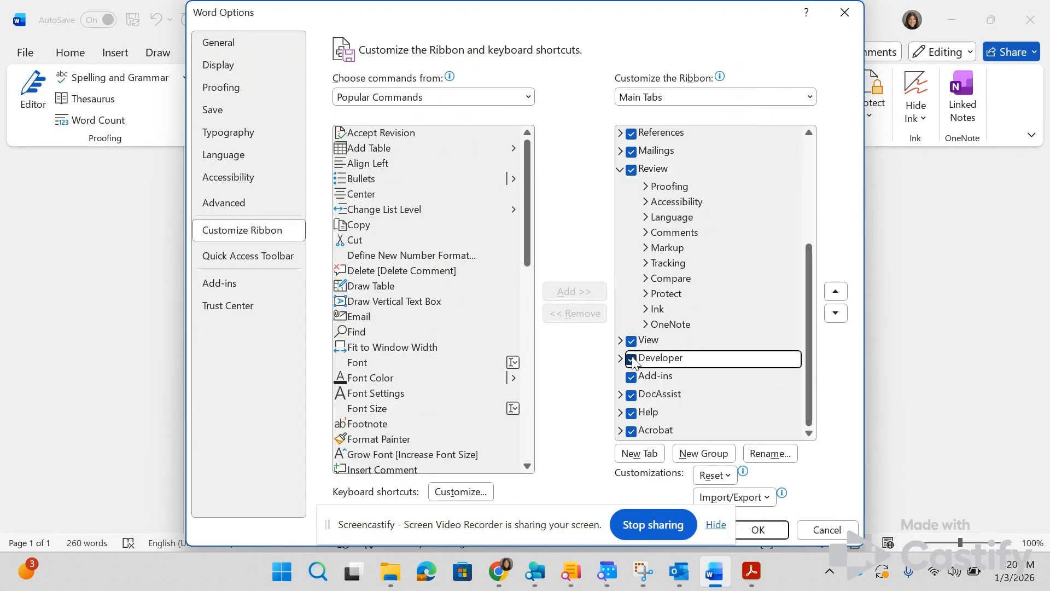
click(759, 530)
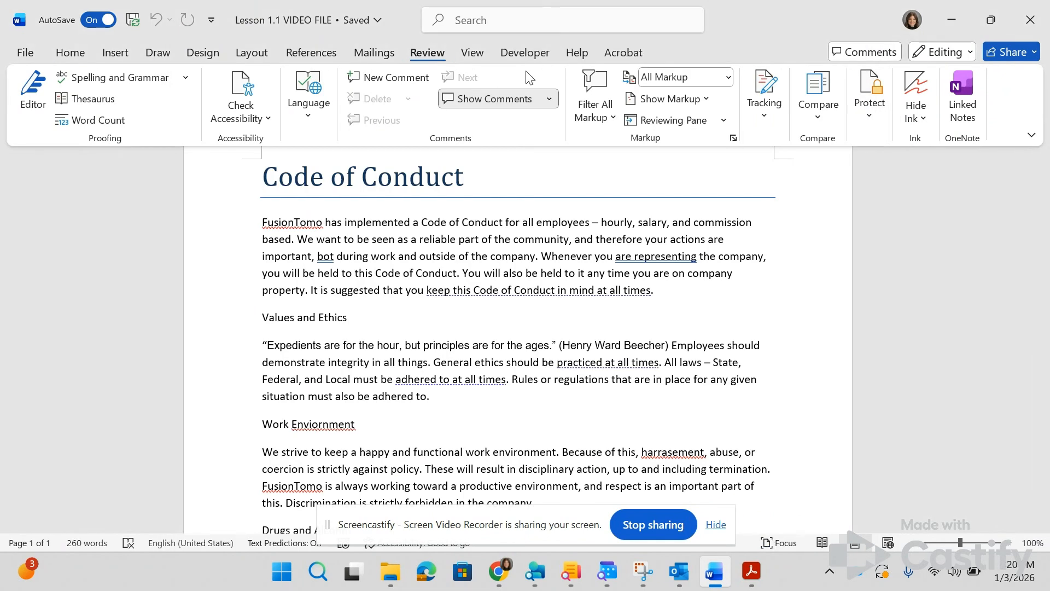
Step: Check the third lesson instruction and open the Quick Access Toolbar customization in the Word options
key(alt+Tab)
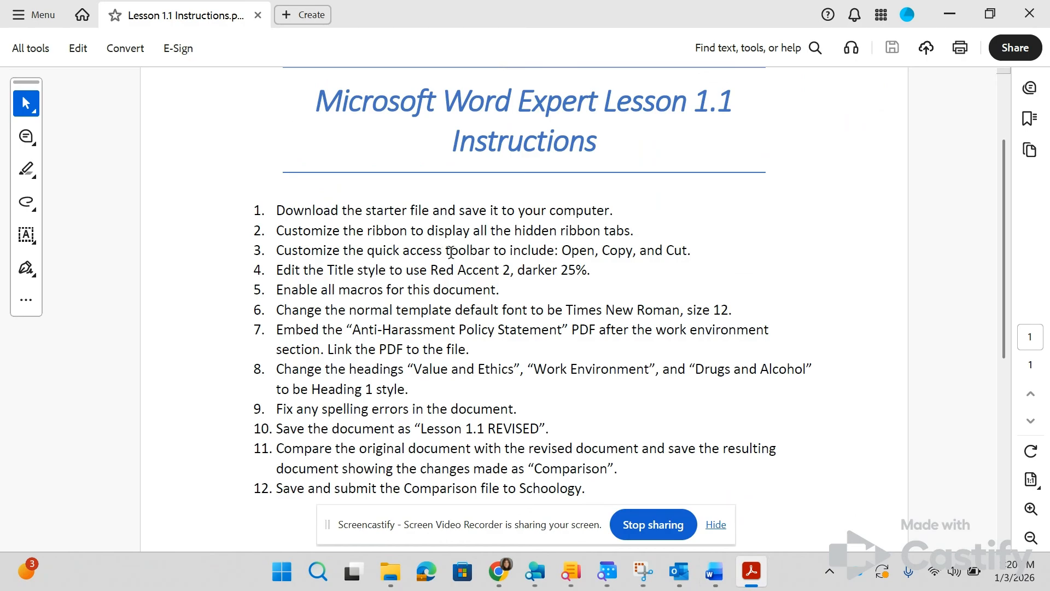
key(alt+Tab)
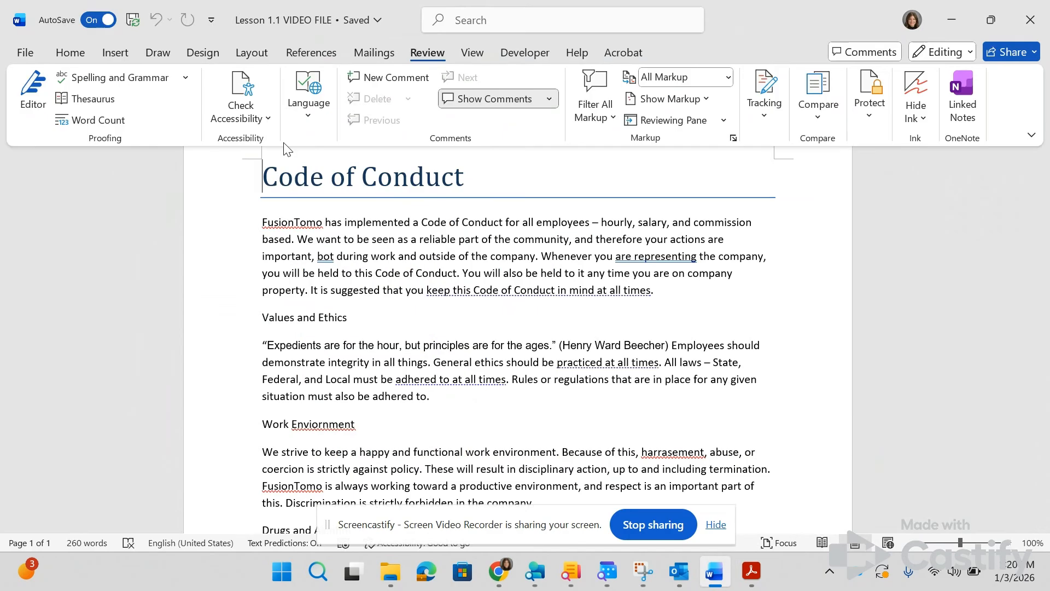
click(212, 20)
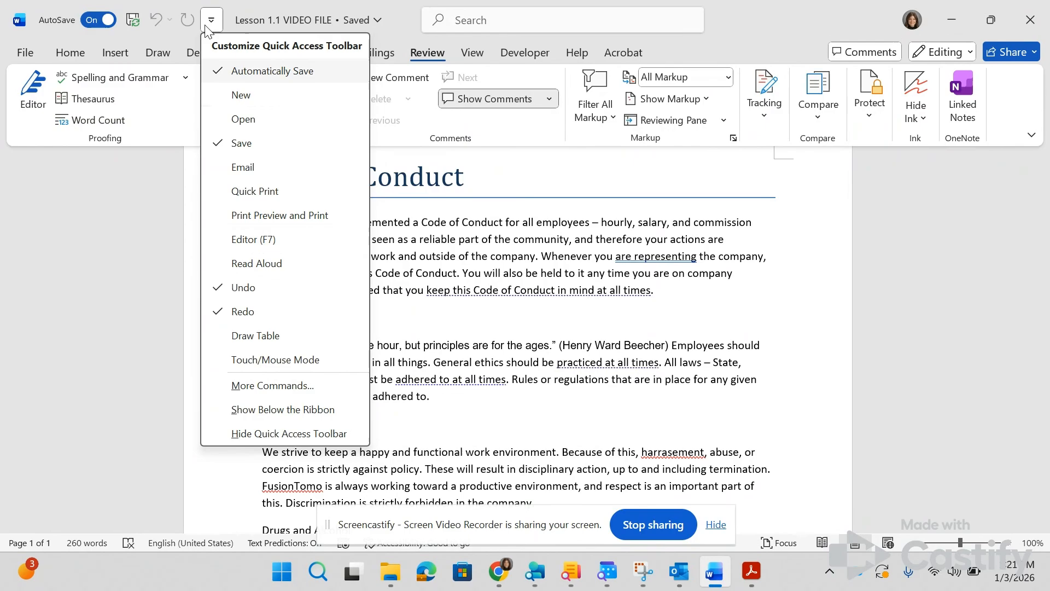
click(18, 51)
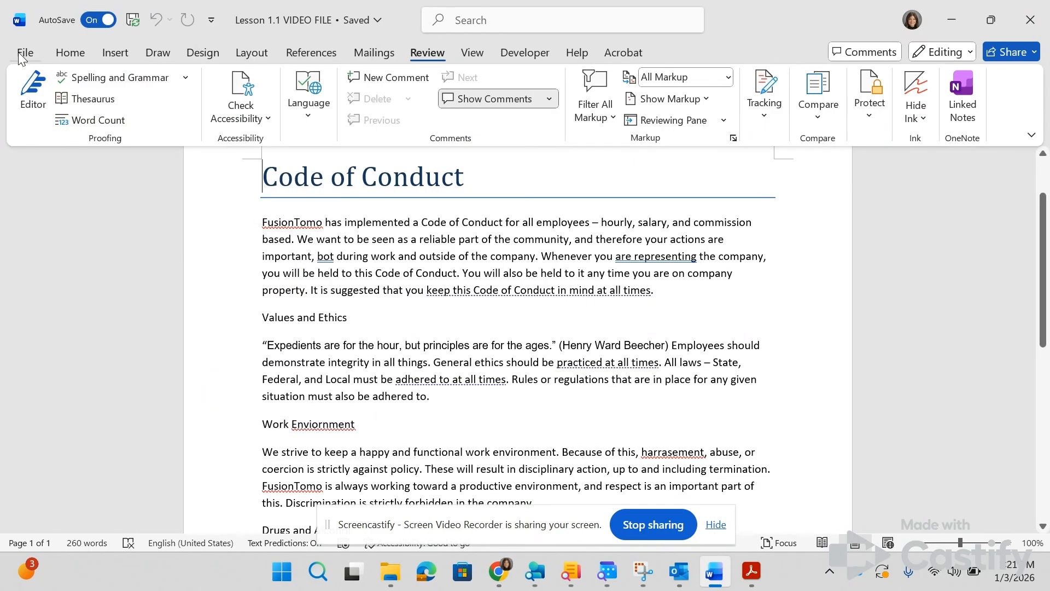
click(18, 52)
click(49, 499)
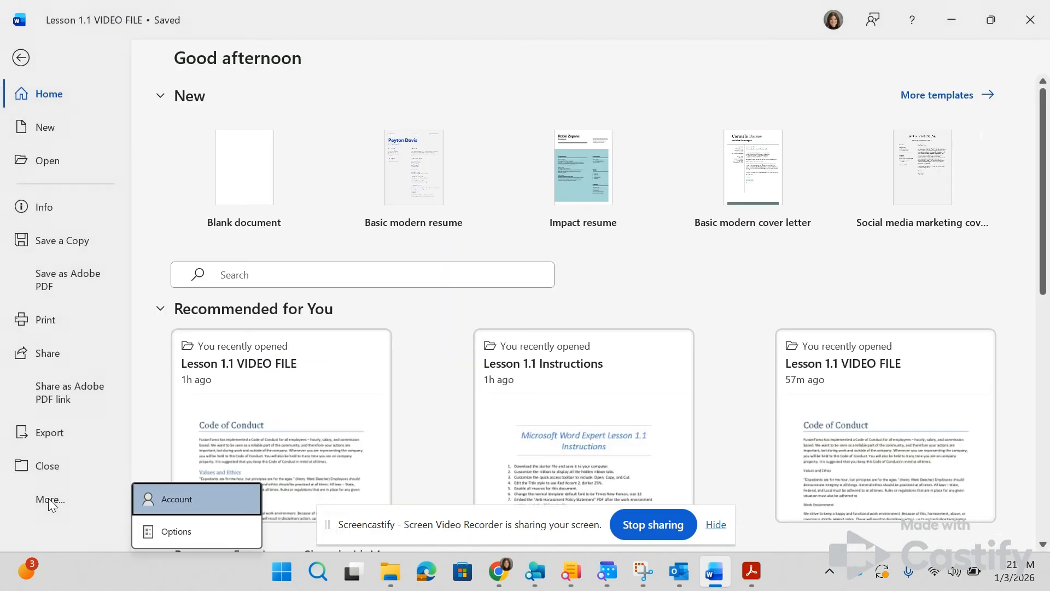
click(181, 529)
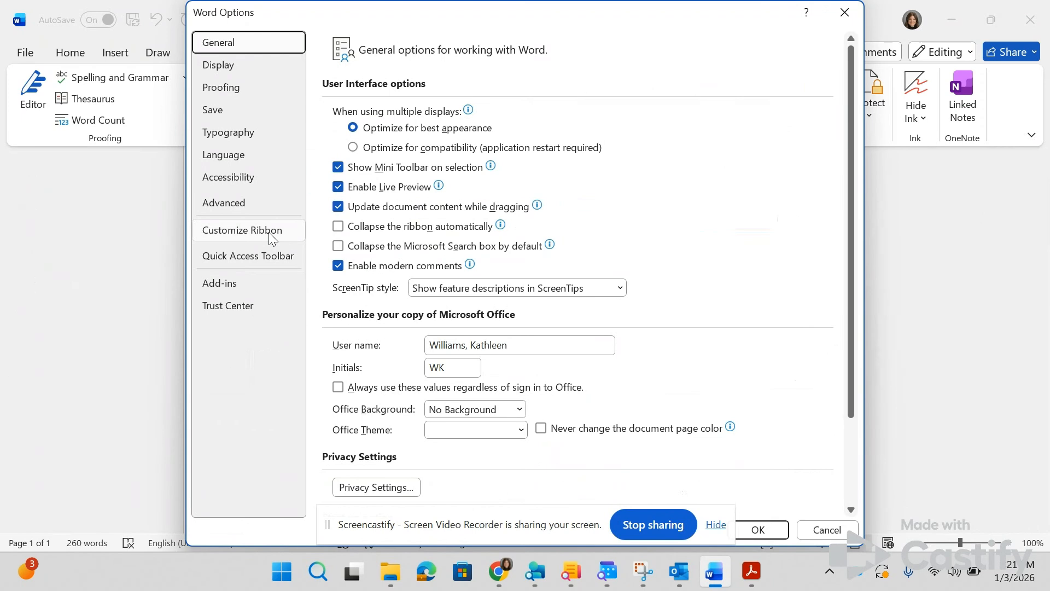
click(269, 253)
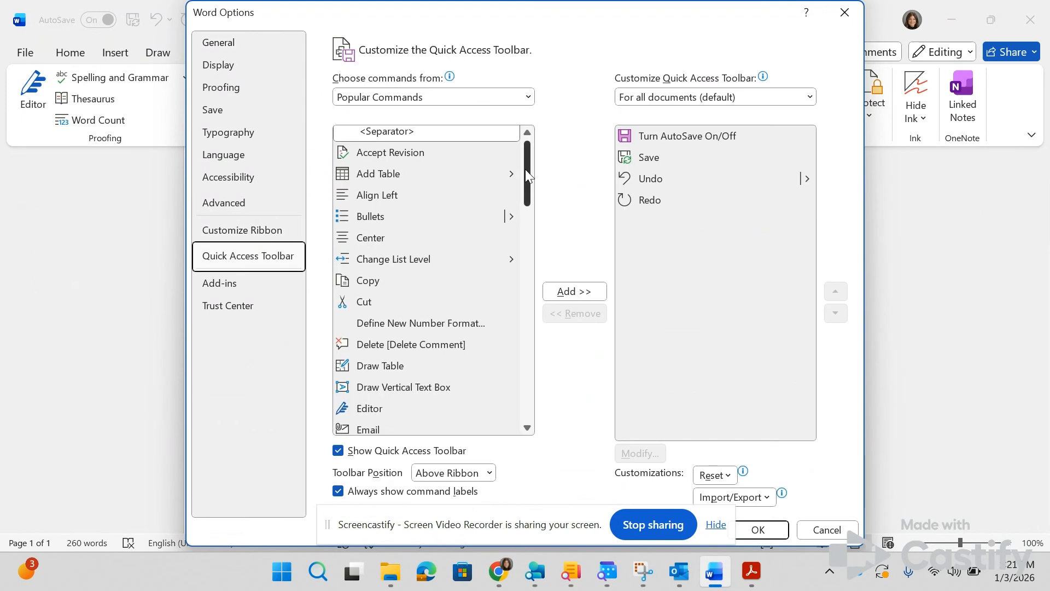
Step: Add the Open command from the popular commands to the Quick Access Toolbar for all documents
mouse_move(525, 169)
mouse_down()
mouse_move(514, 402)
mouse_move(522, 164)
mouse_up()
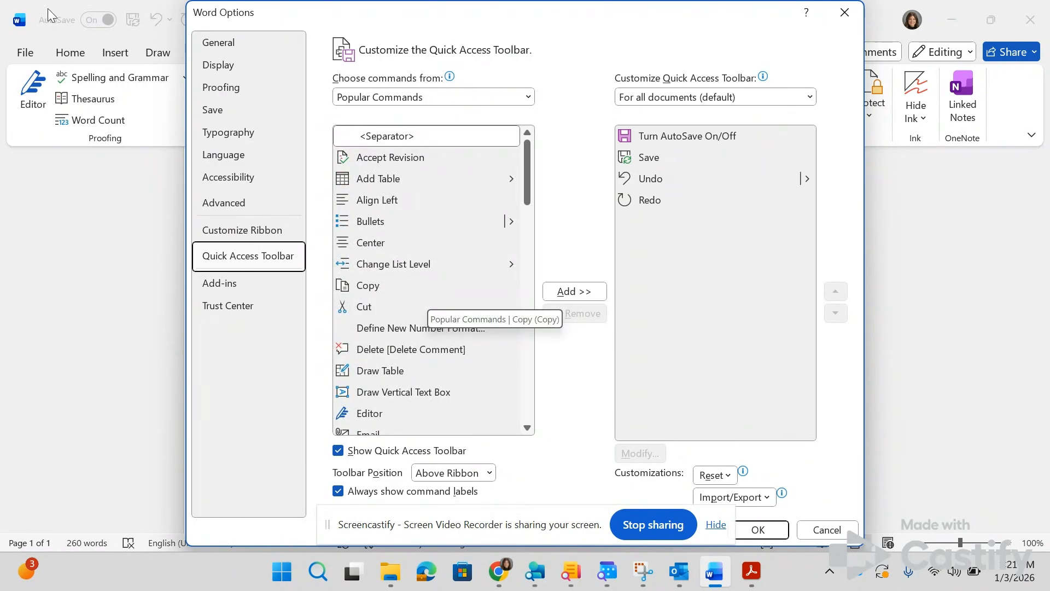
key(alt+Tab)
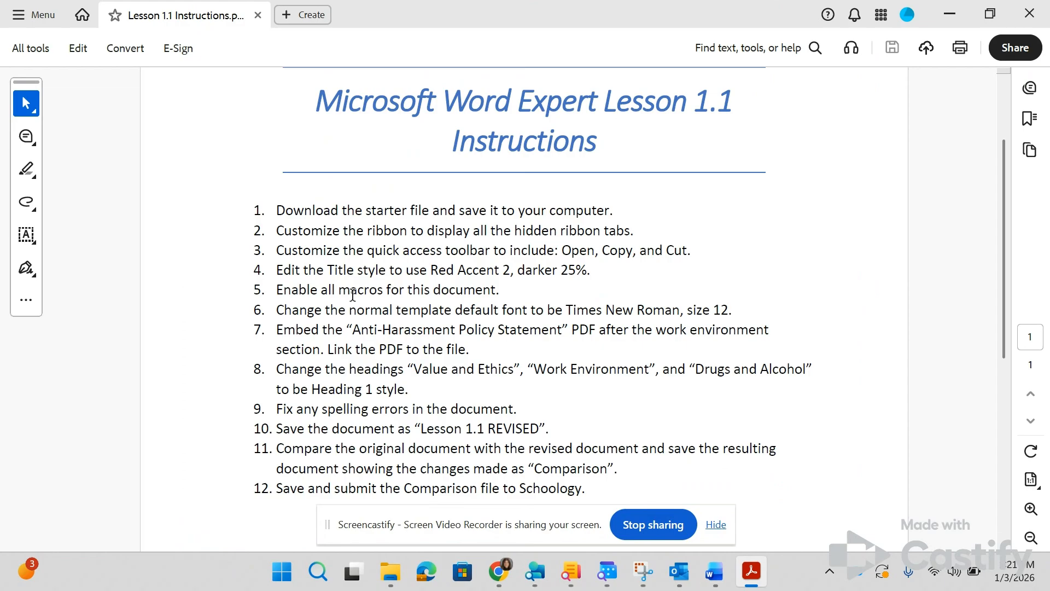
key(alt+Tab)
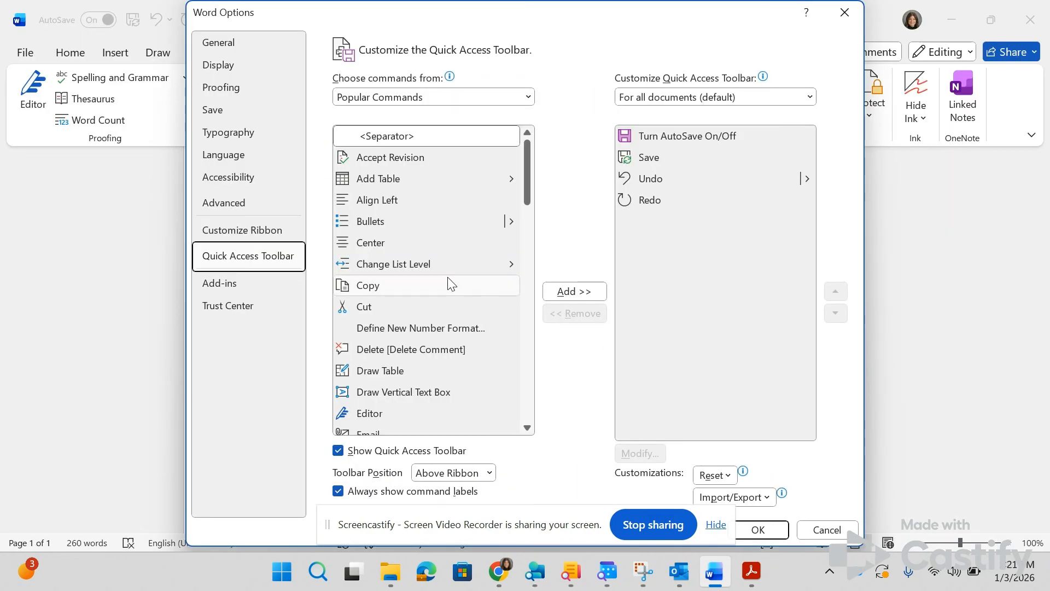
scroll(425, 353, down, 1)
scroll(426, 354, down, 8)
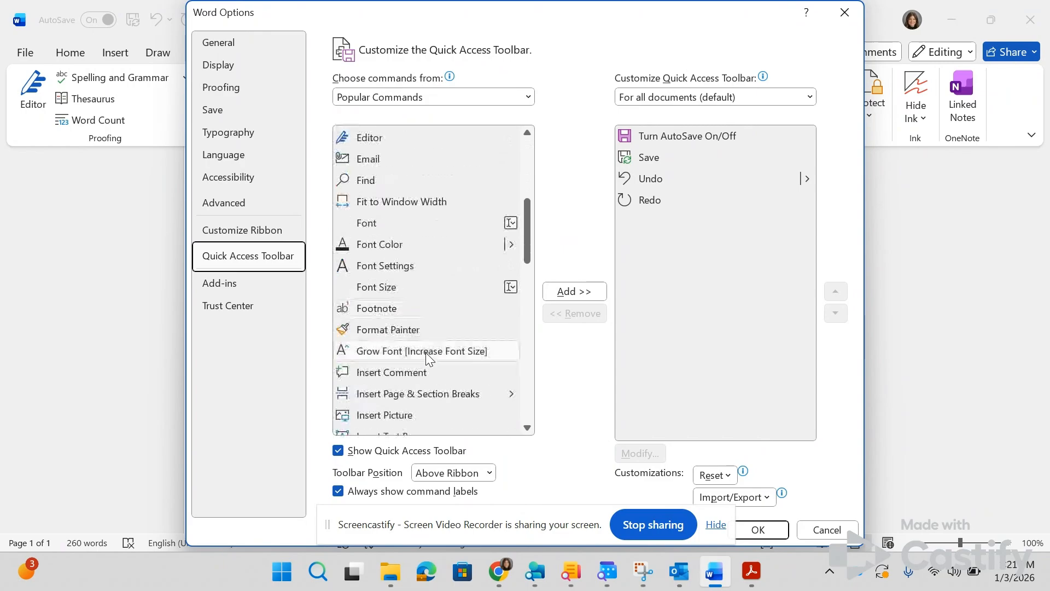
click(367, 231)
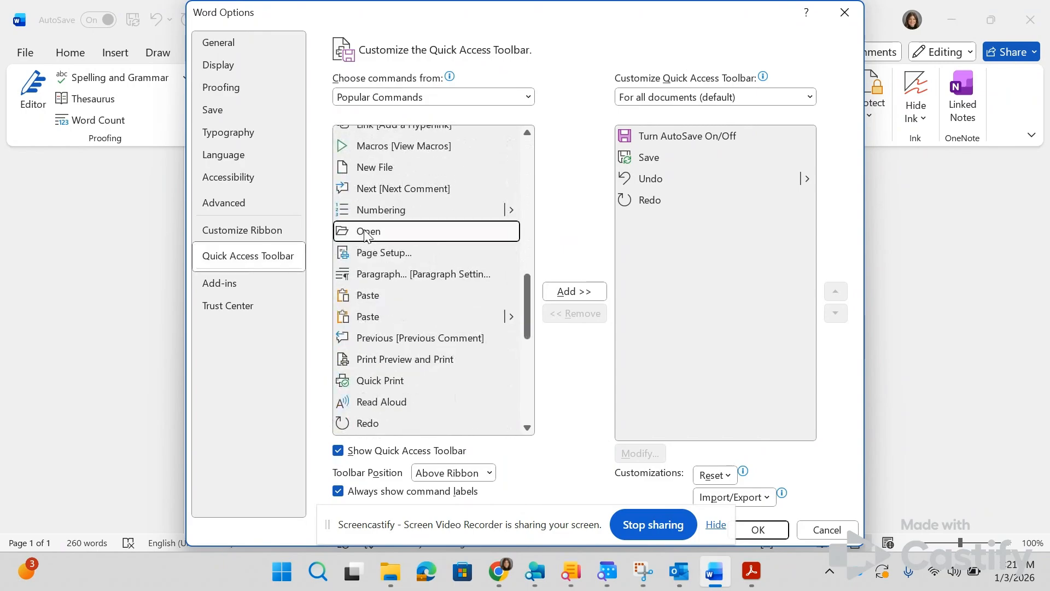
click(566, 292)
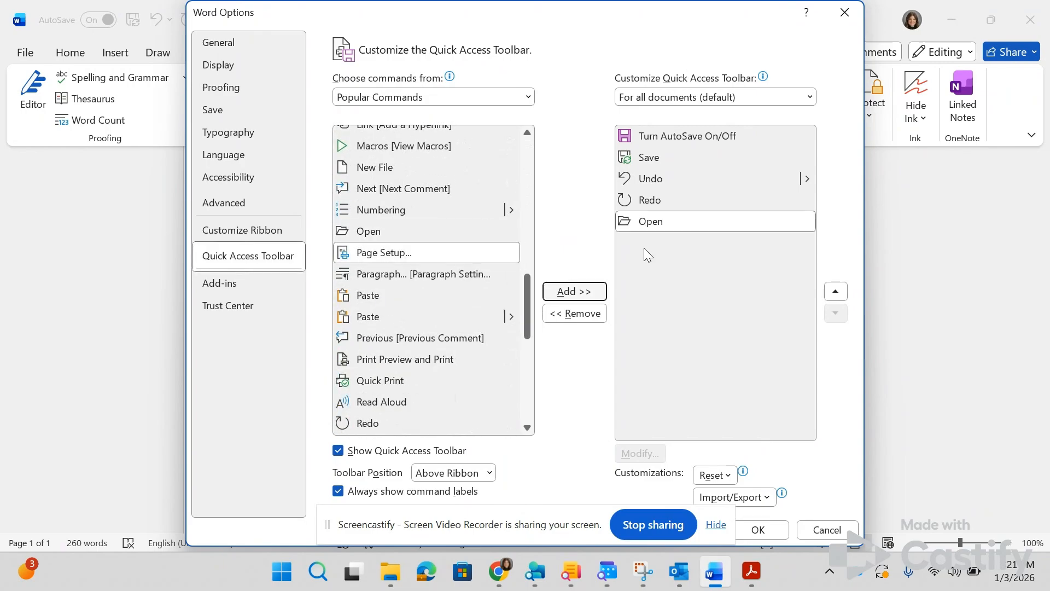
Step: Add the Copy and Cut commands to the Quick Access Toolbar and apply the customization
drag(527, 309, 528, 174)
click(380, 282)
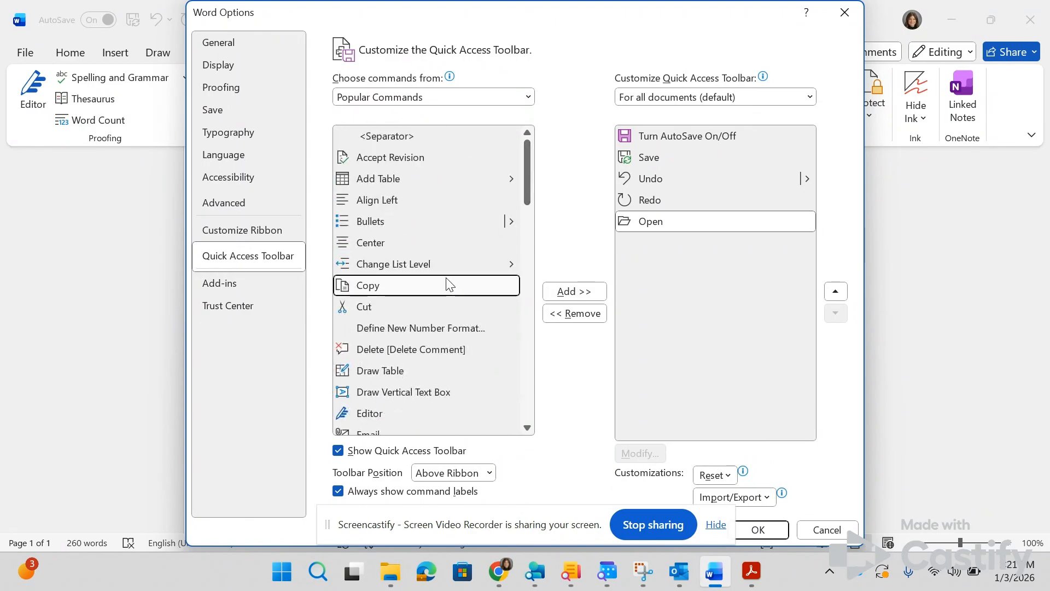
click(570, 292)
click(566, 291)
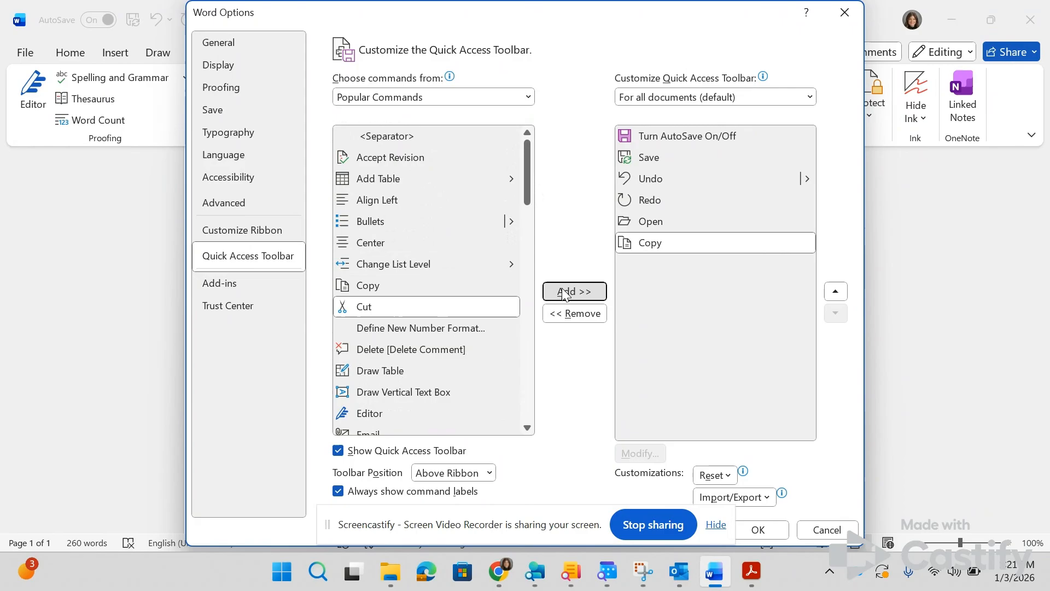
click(784, 529)
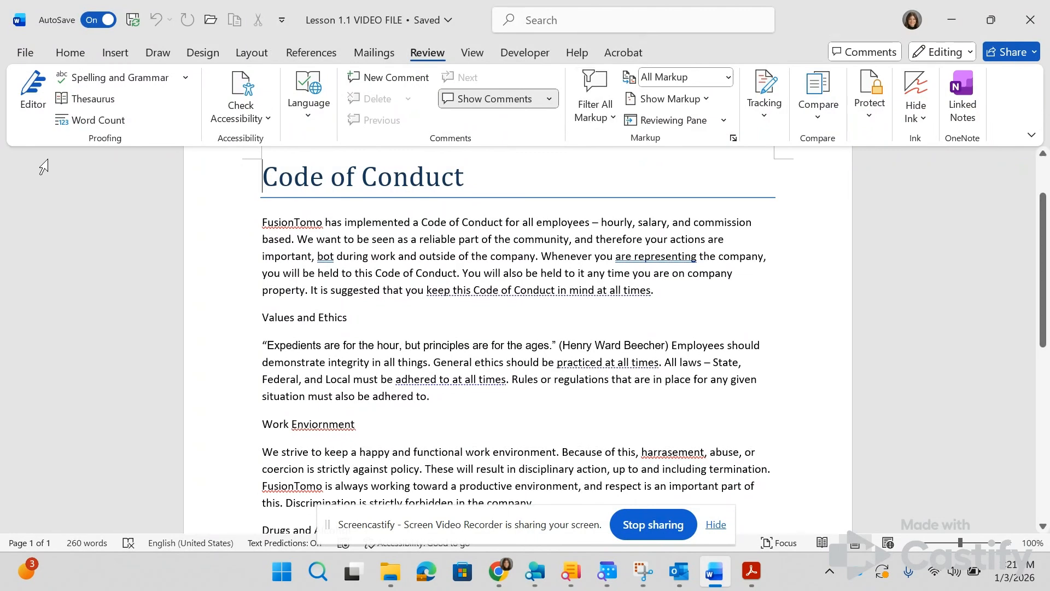
Step: Check the fourth lesson instruction and modify the Title style's font color to Red, Accent 2, Darker 25%
key(alt+Tab)
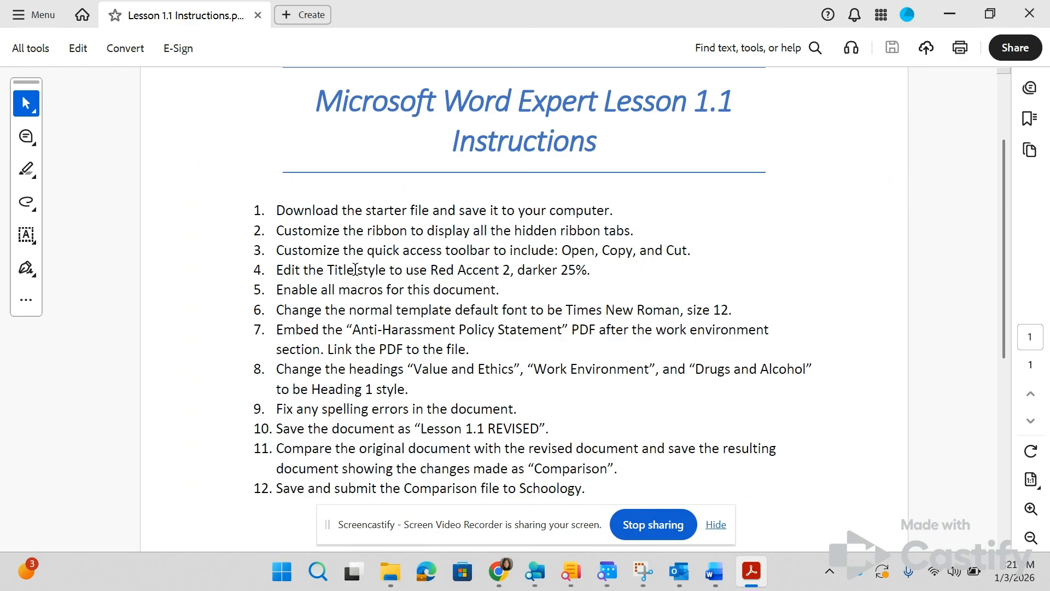
key(alt+Tab)
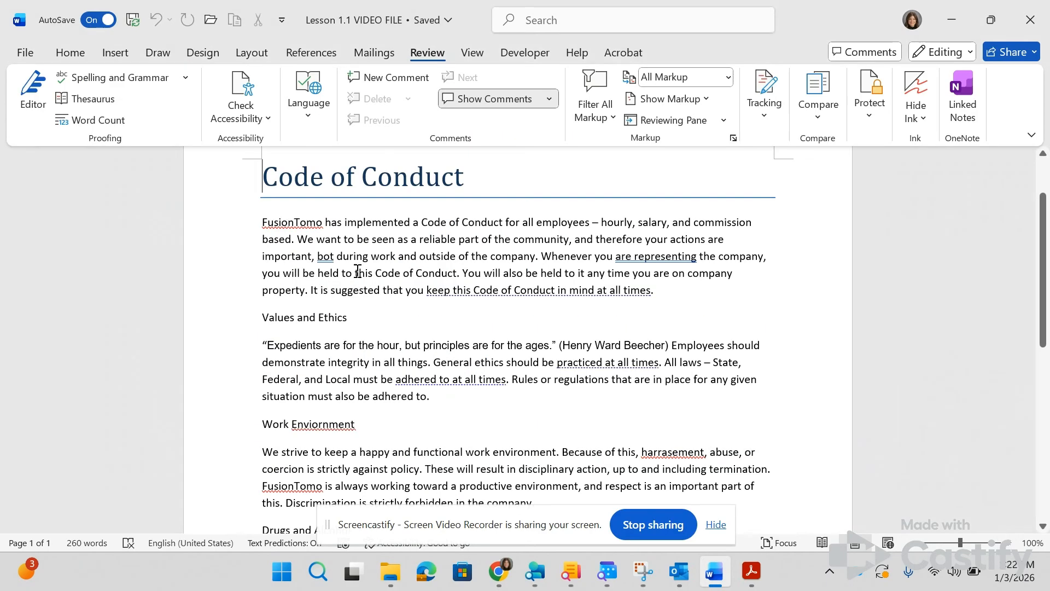
click(54, 57)
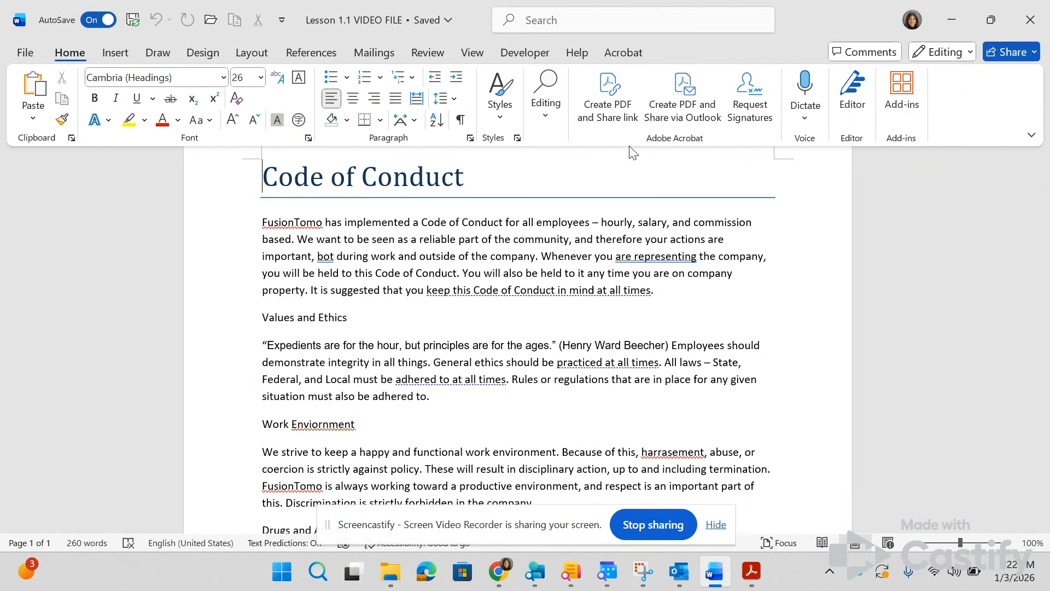
click(498, 112)
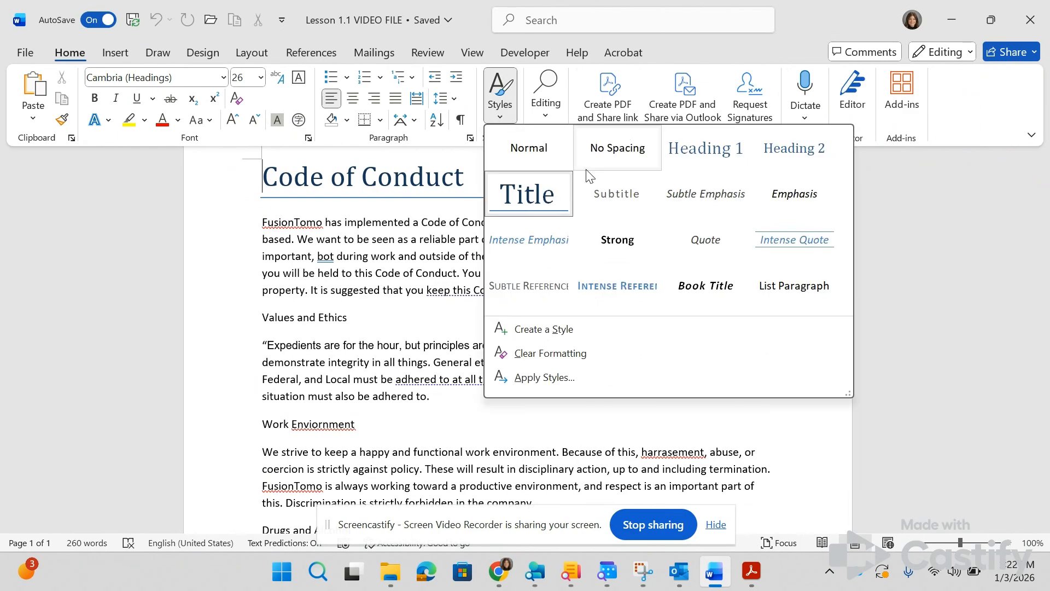
right_click(518, 192)
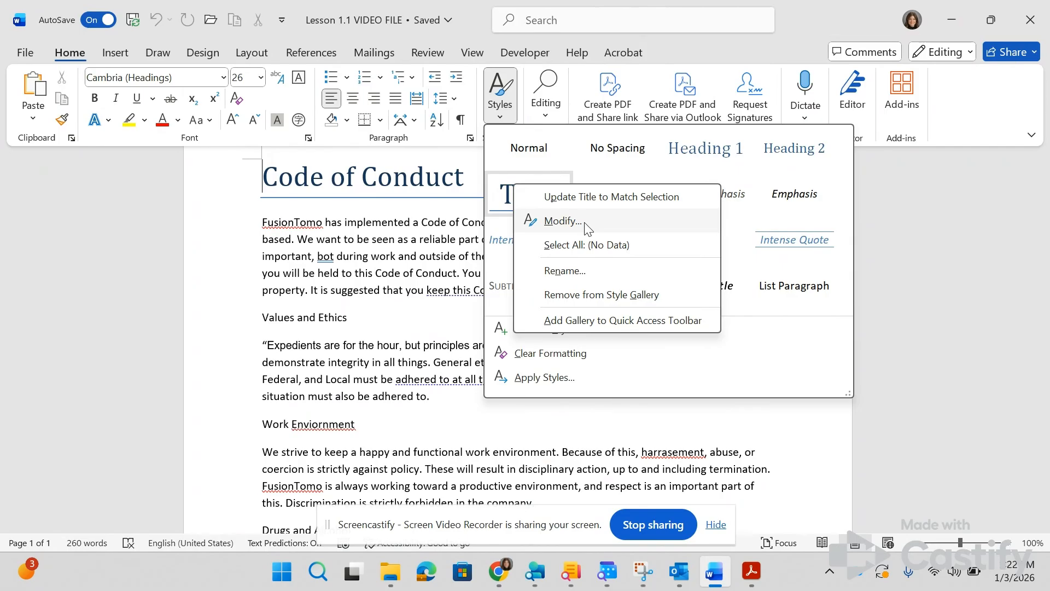
click(564, 221)
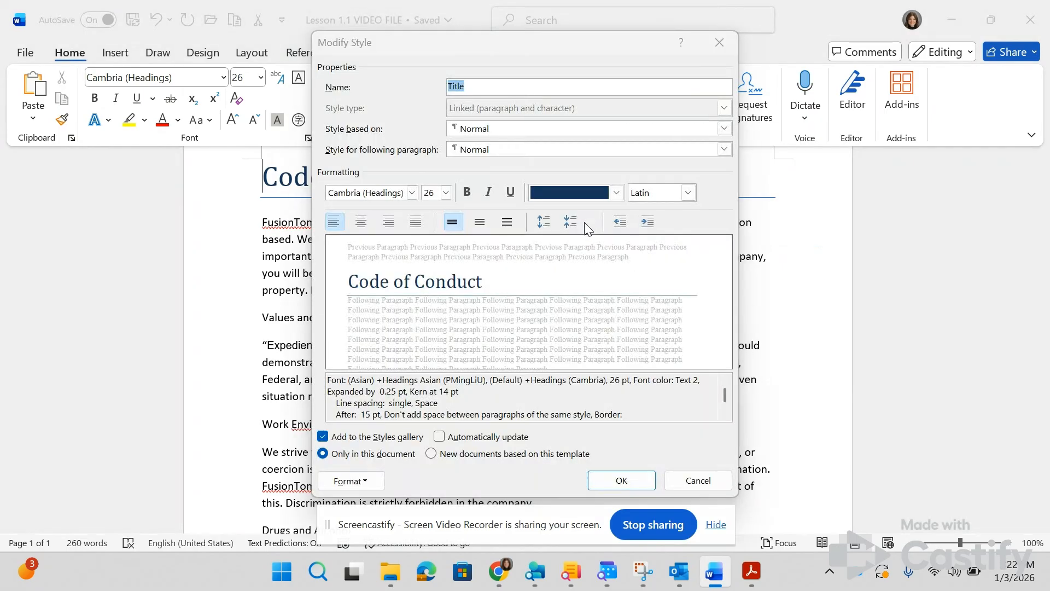
key(alt+Tab)
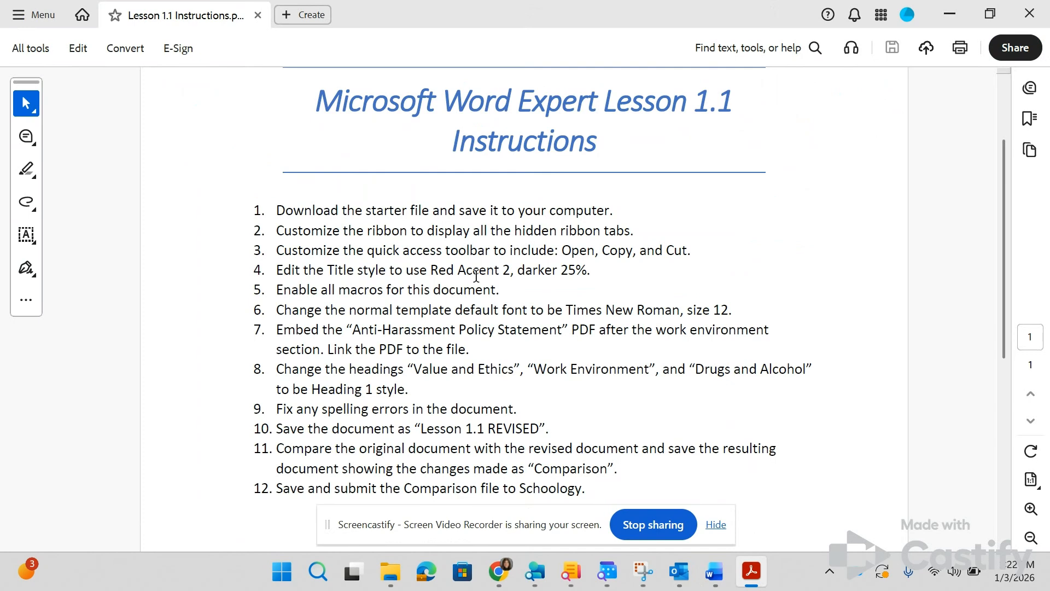
key(alt+Tab)
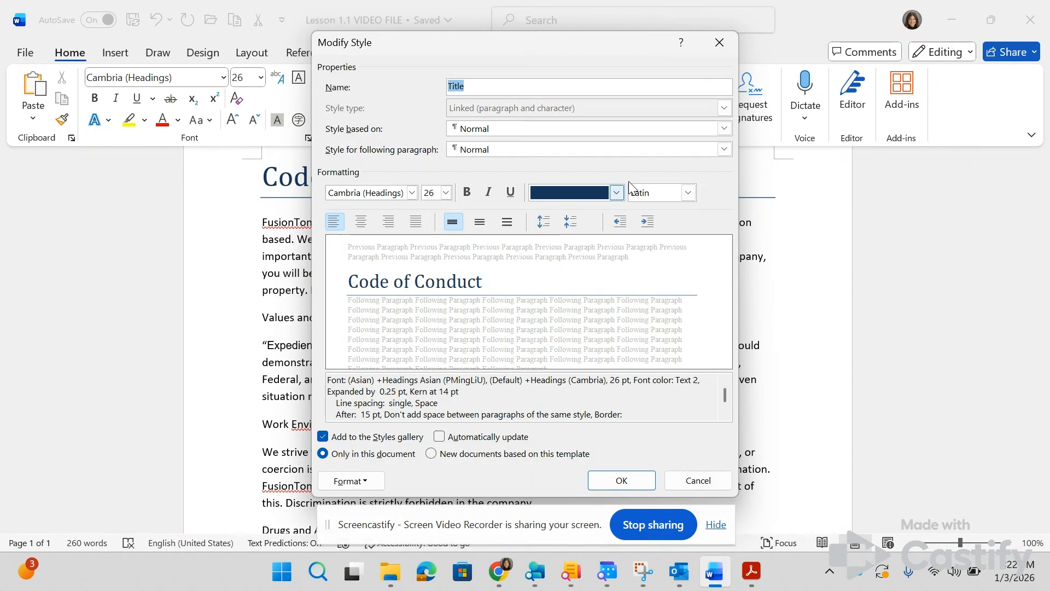
click(618, 192)
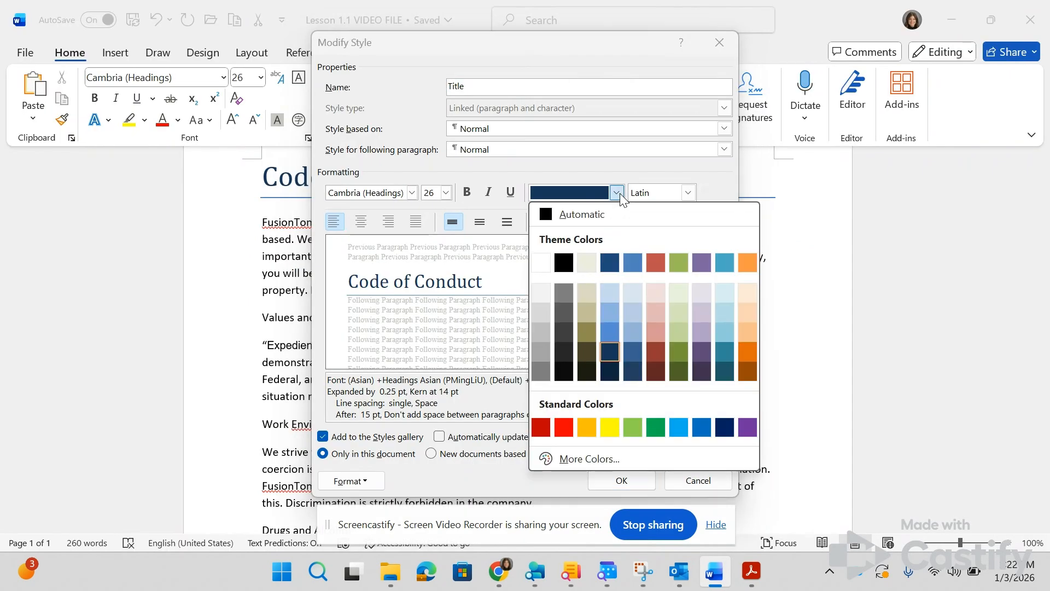
click(656, 351)
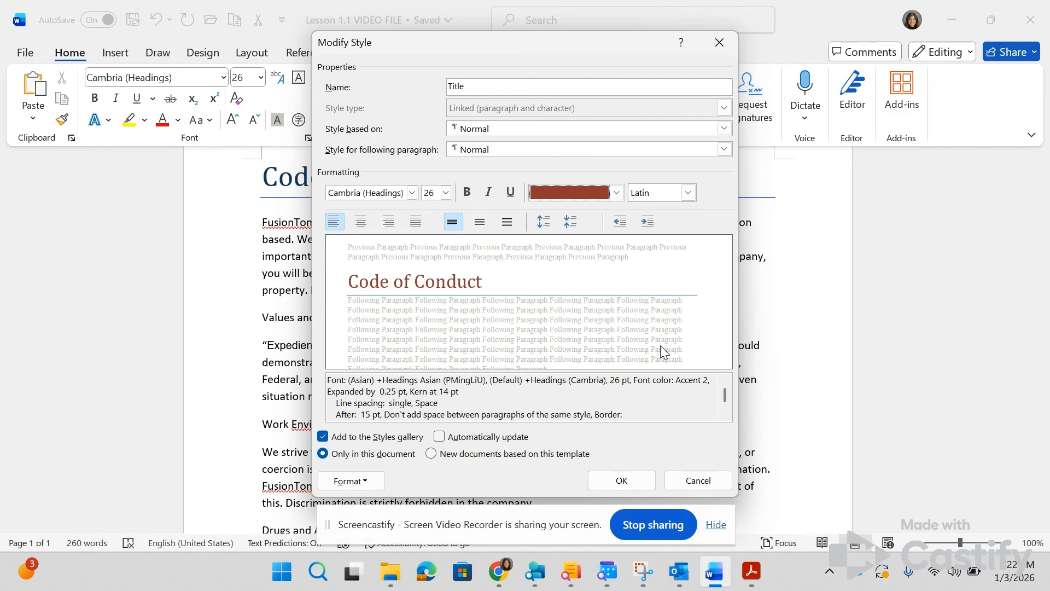
click(621, 481)
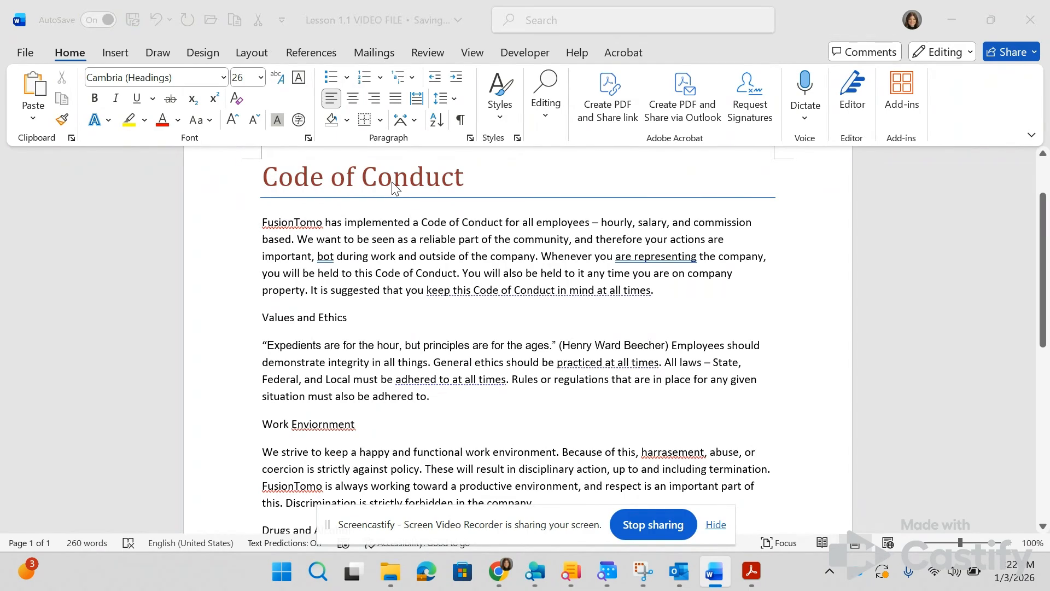
Step: Check the fifth lesson instruction and enable all macros in the Trust Center macro settings
key(alt+Tab)
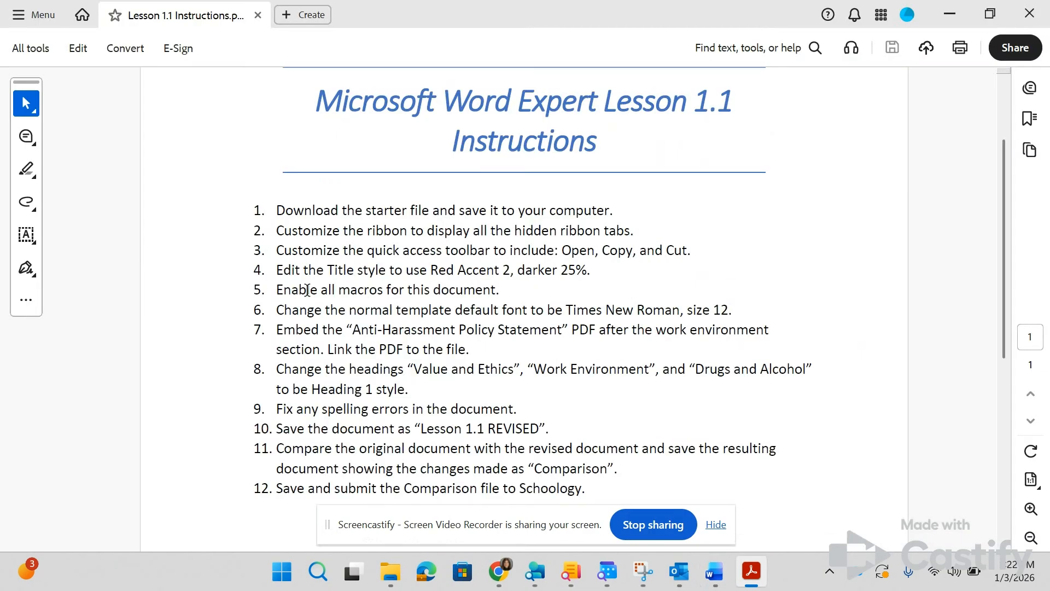
key(alt+Tab)
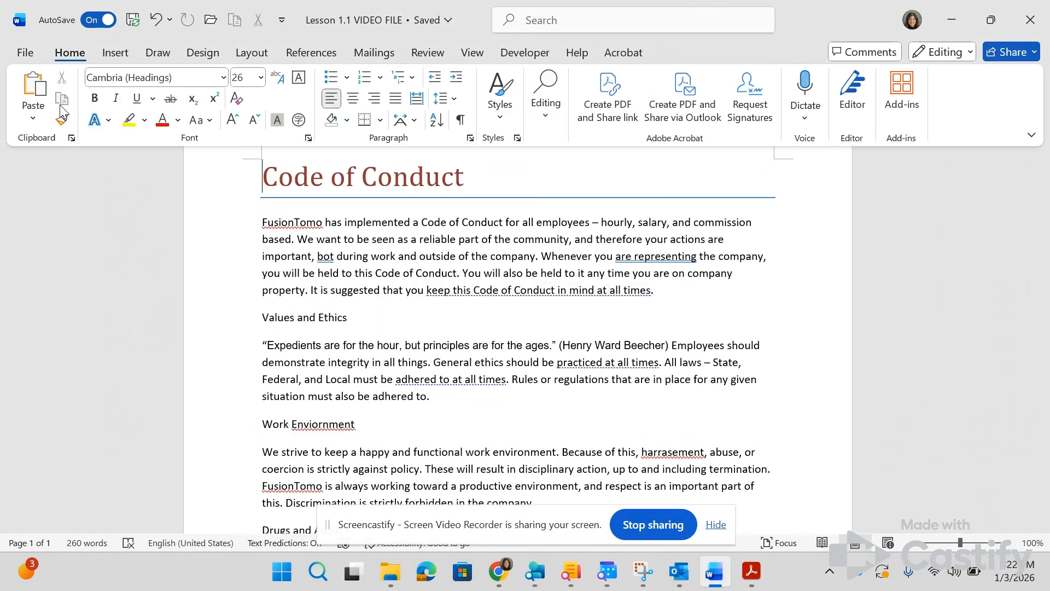
click(24, 50)
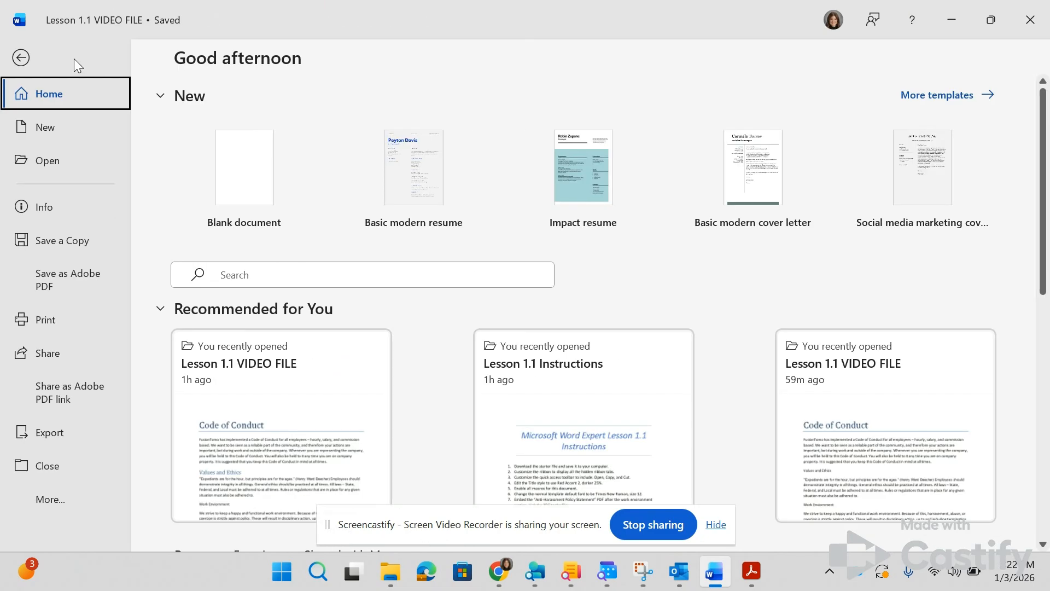
click(65, 500)
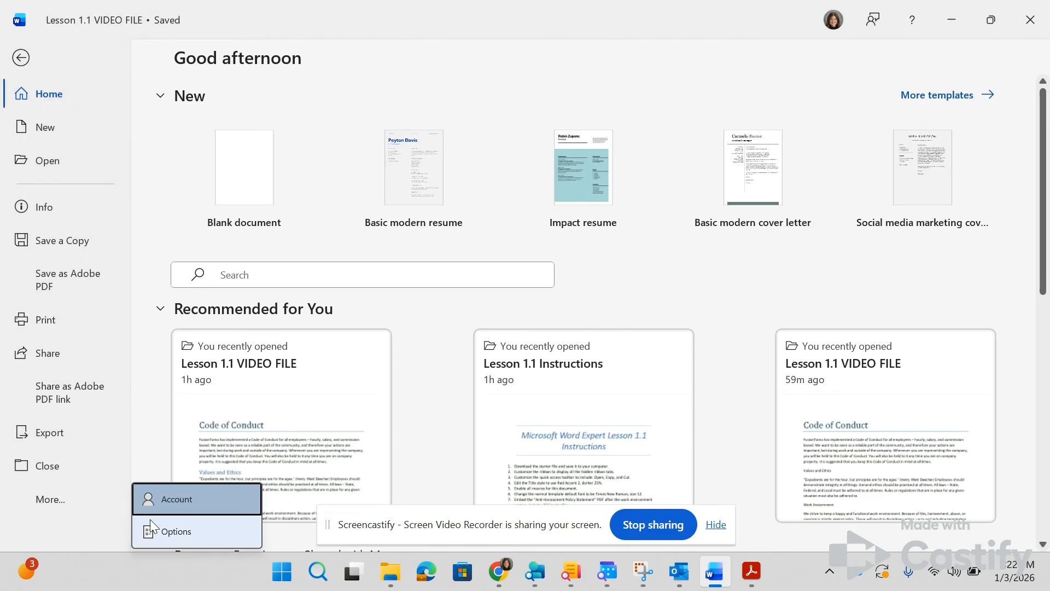
click(183, 534)
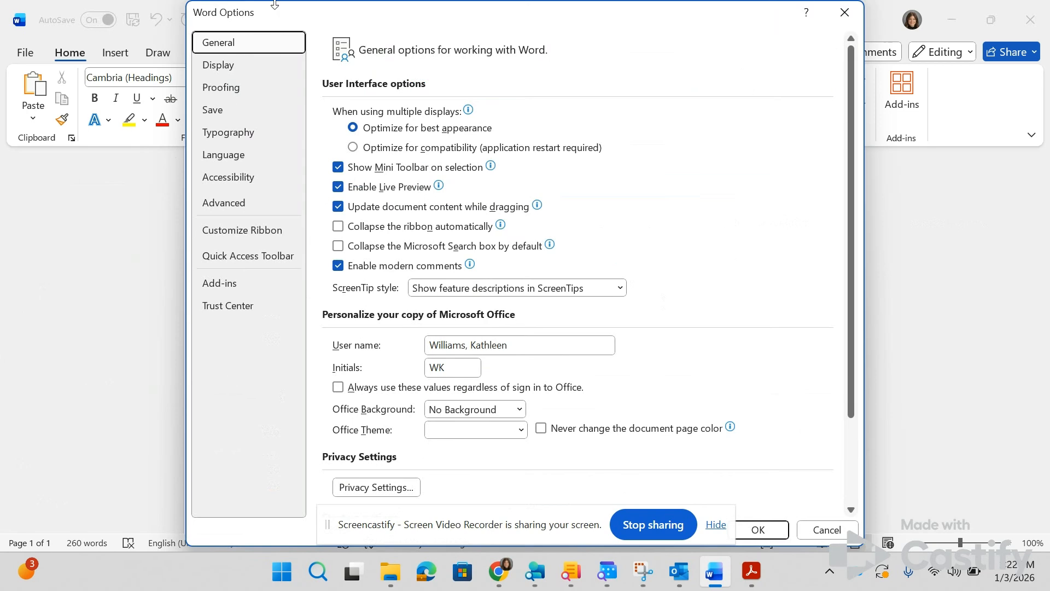
click(232, 307)
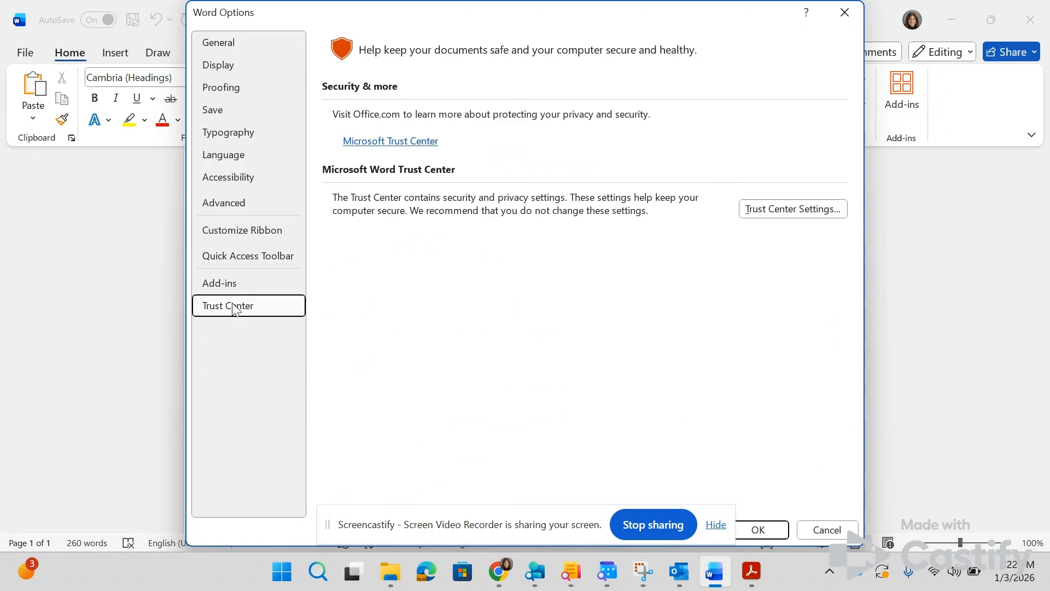
click(771, 213)
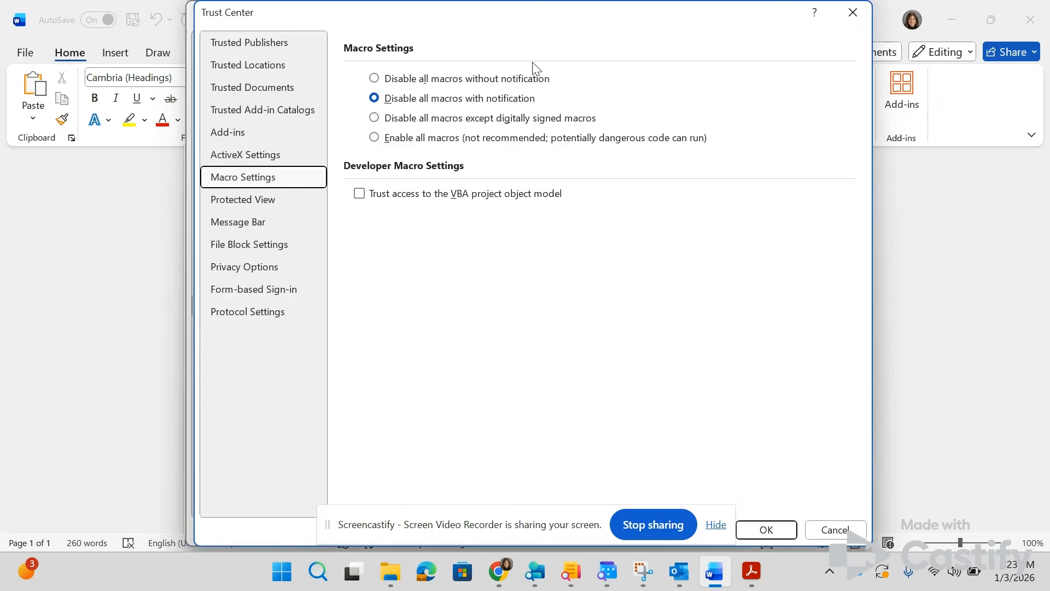
click(374, 138)
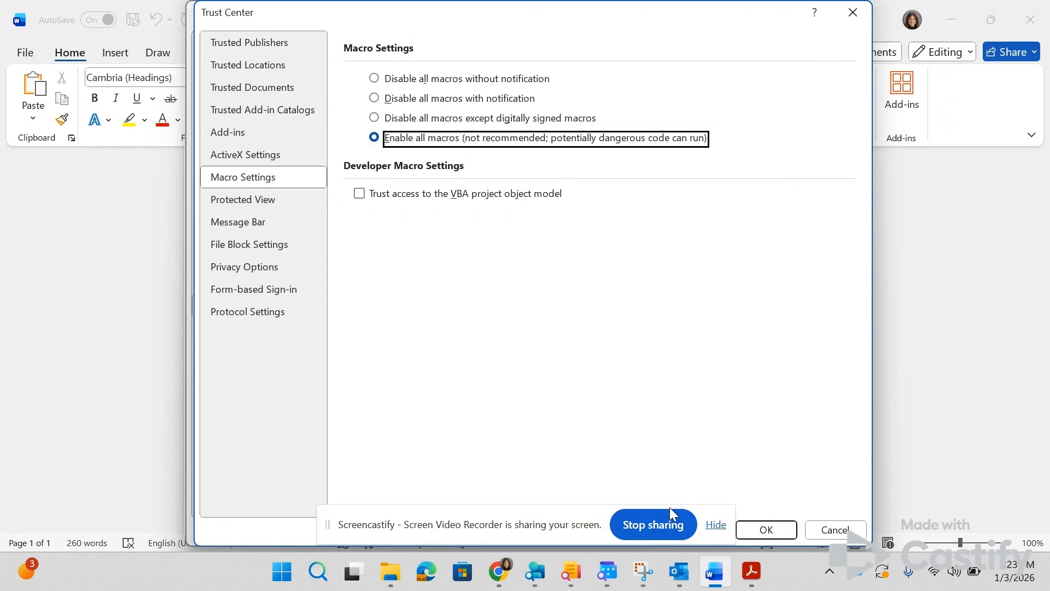
click(789, 530)
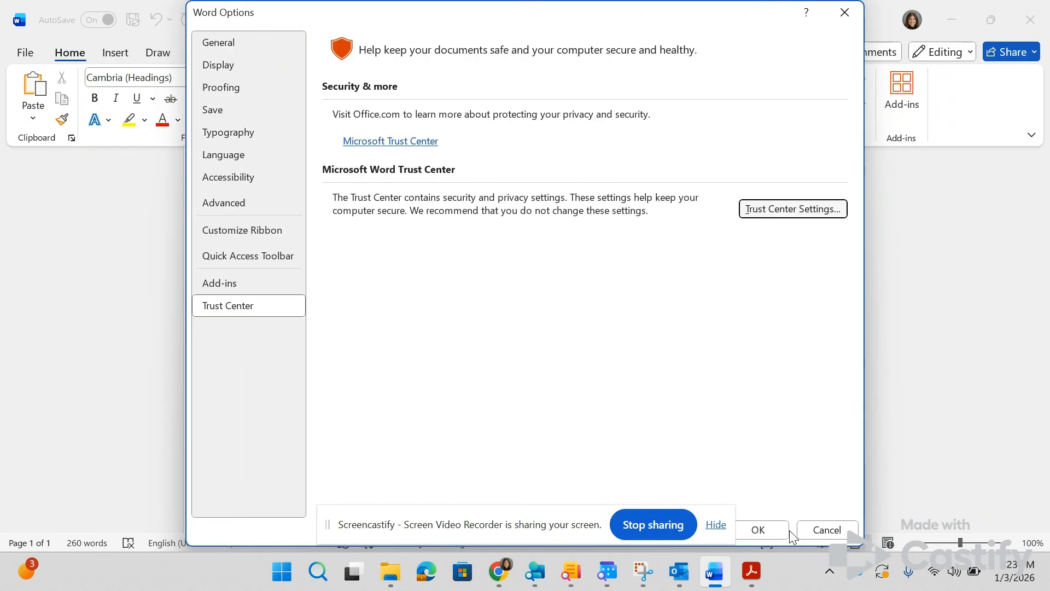
click(757, 530)
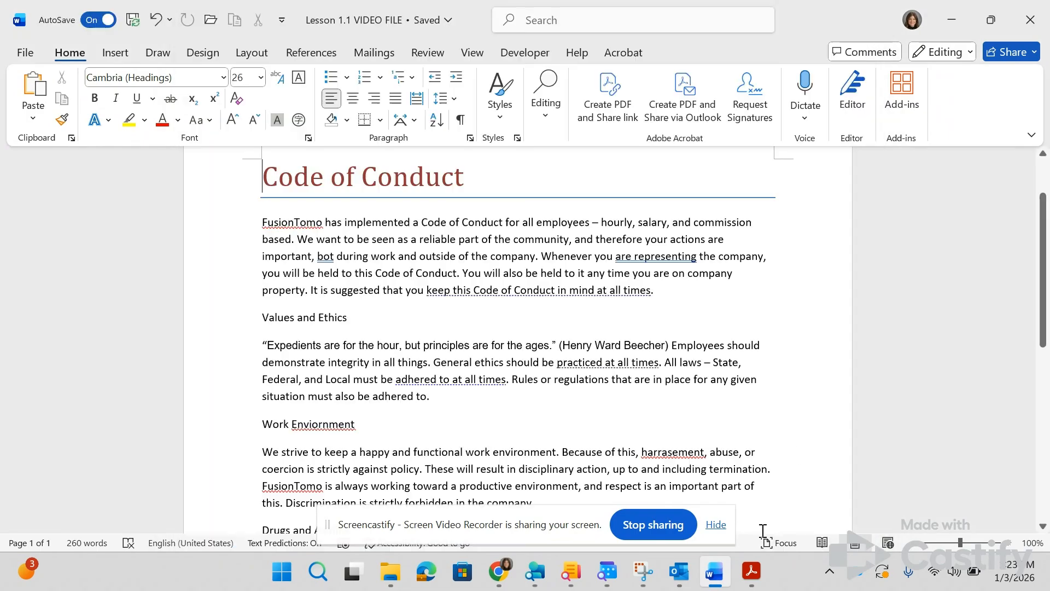
Step: Examine the available macro commands and review the macro security settings through the Developer tools, leaving them as they are
click(479, 51)
click(511, 54)
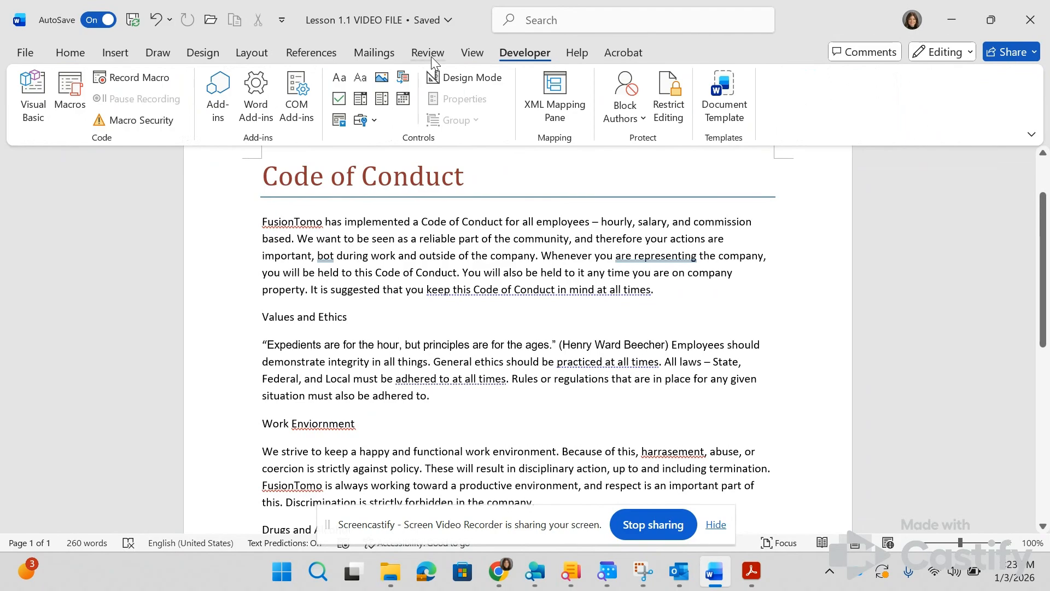
click(471, 53)
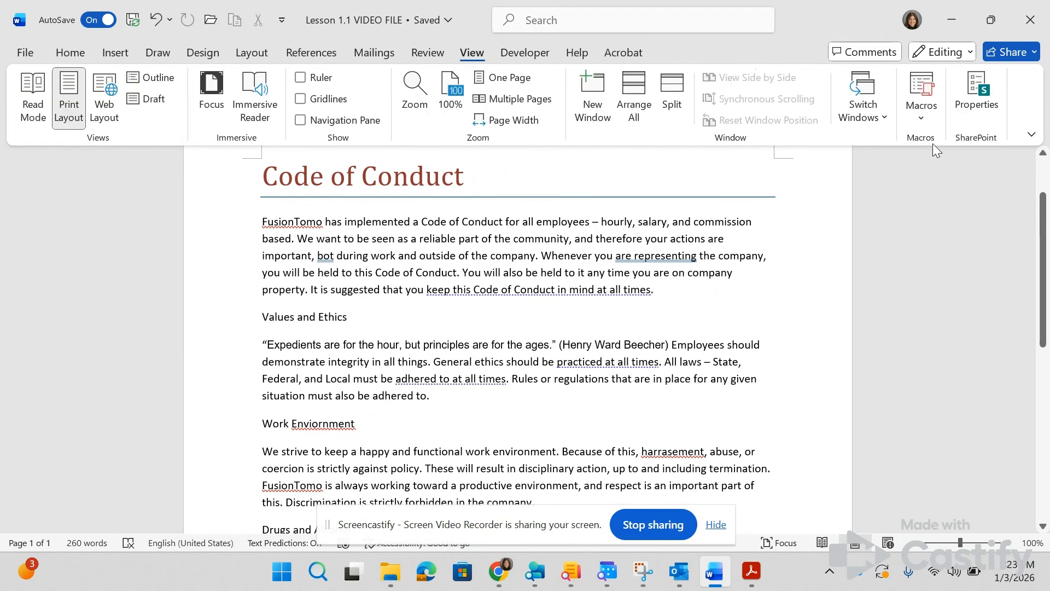
click(917, 117)
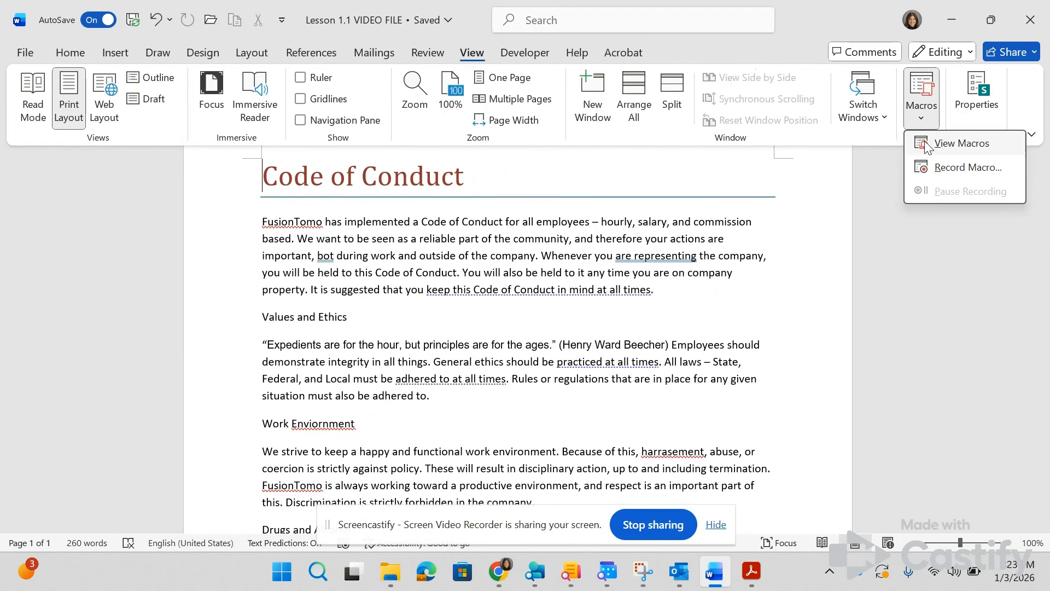
click(534, 55)
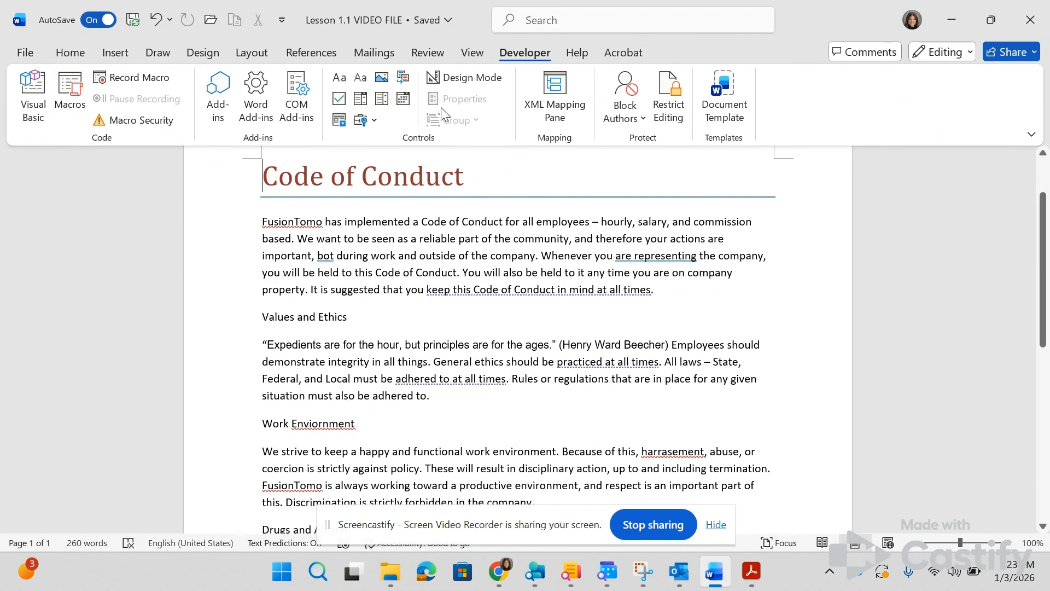
click(152, 127)
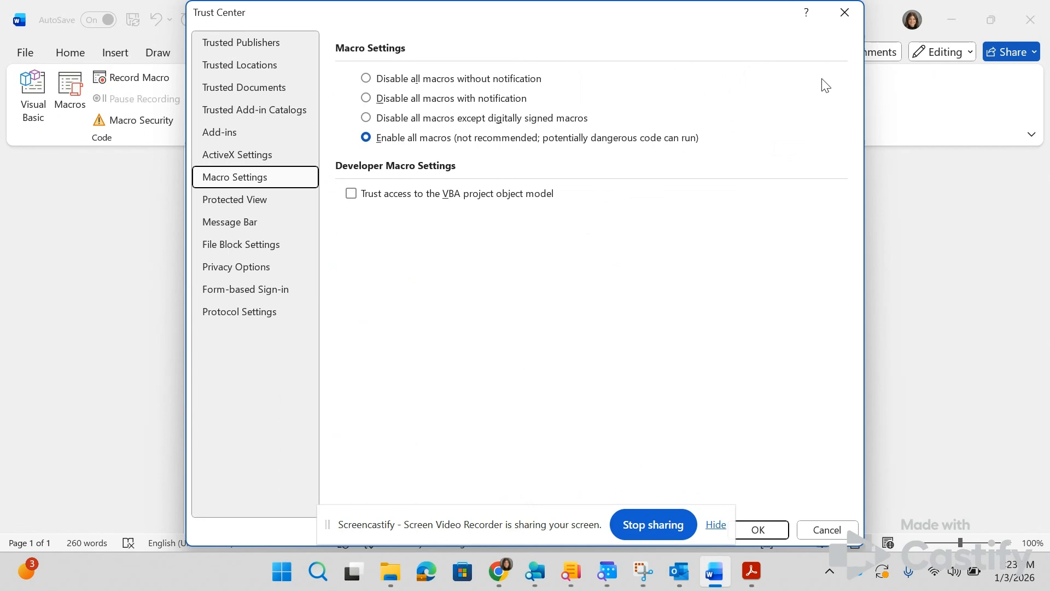
click(845, 12)
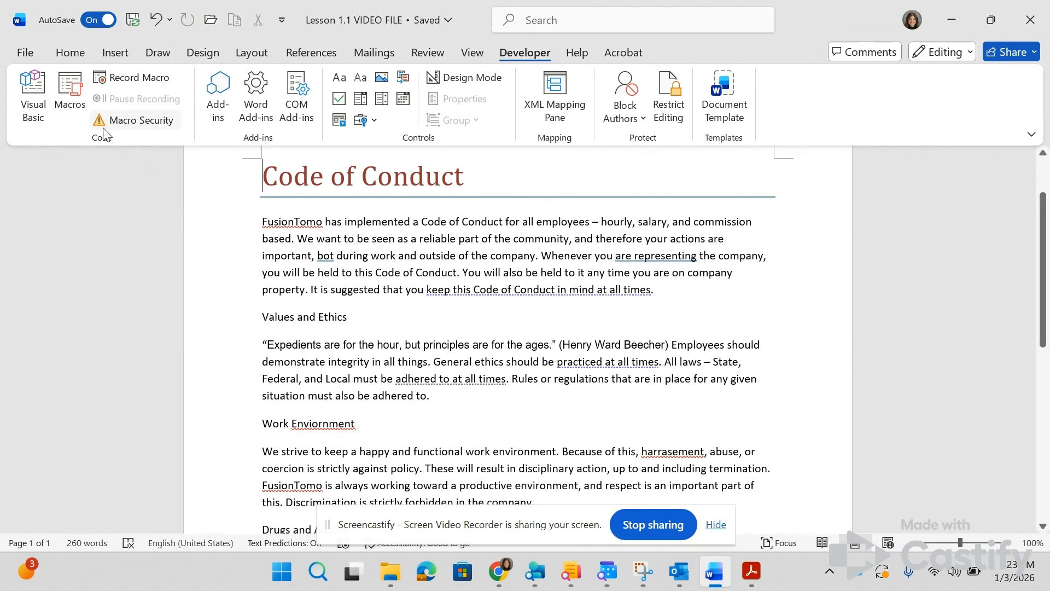
click(117, 127)
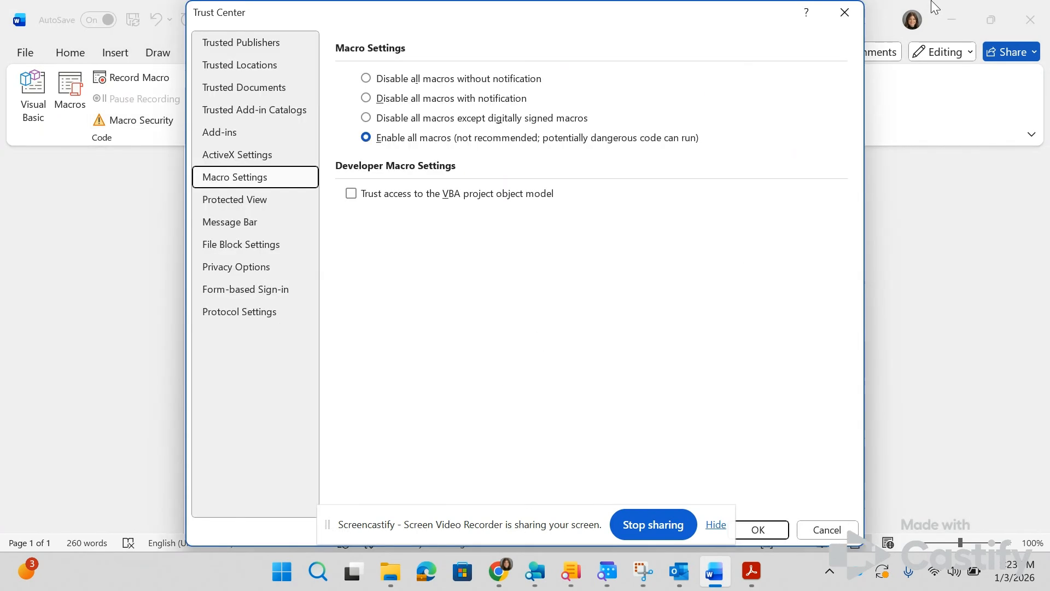
click(850, 12)
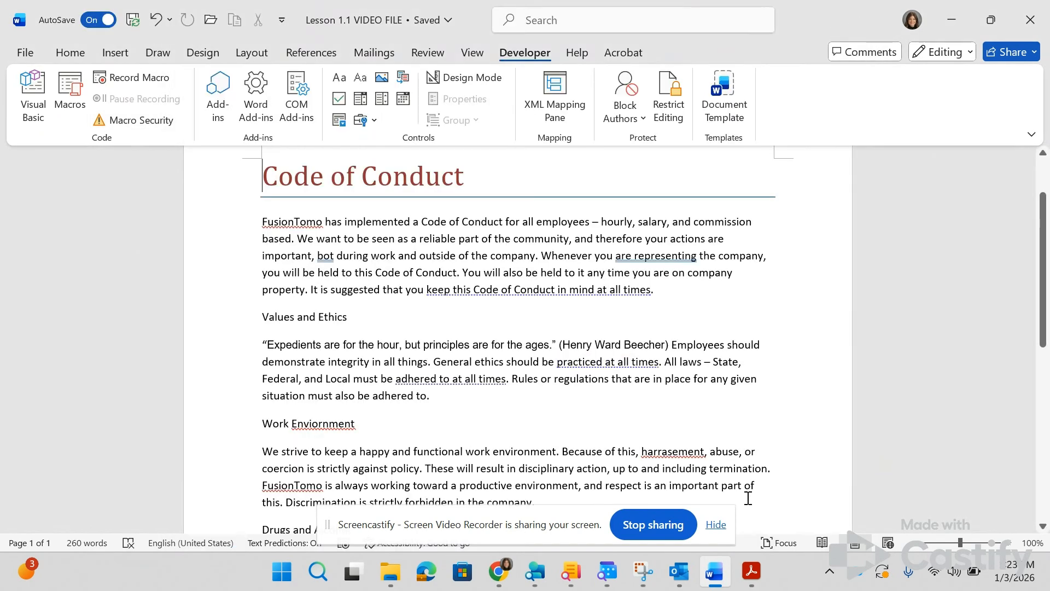
Step: Check the sixth lesson instruction and choose Times New Roman as the font in the Font settings
click(751, 571)
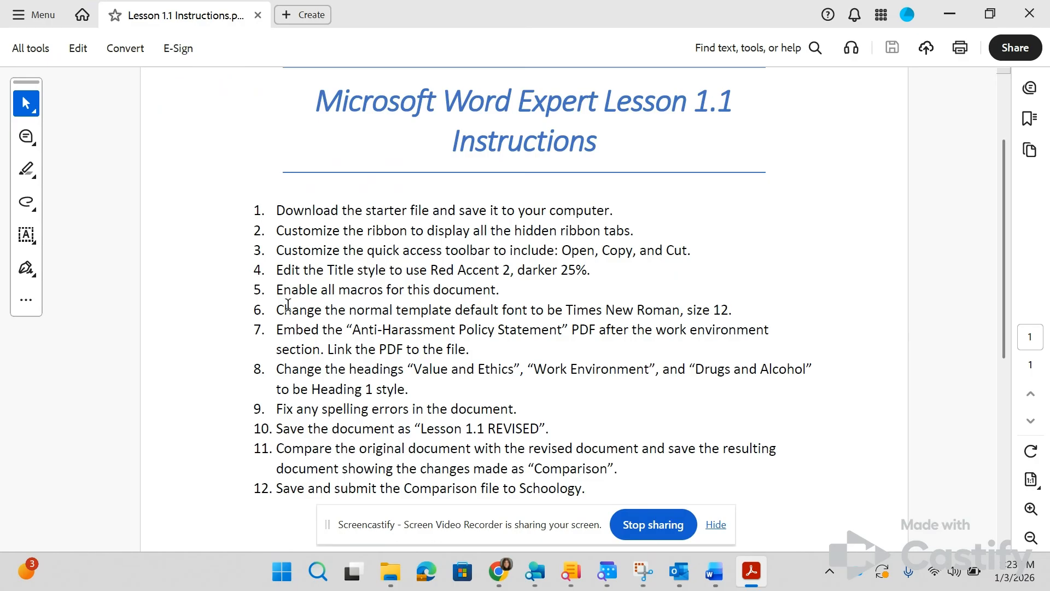
key(alt+Tab)
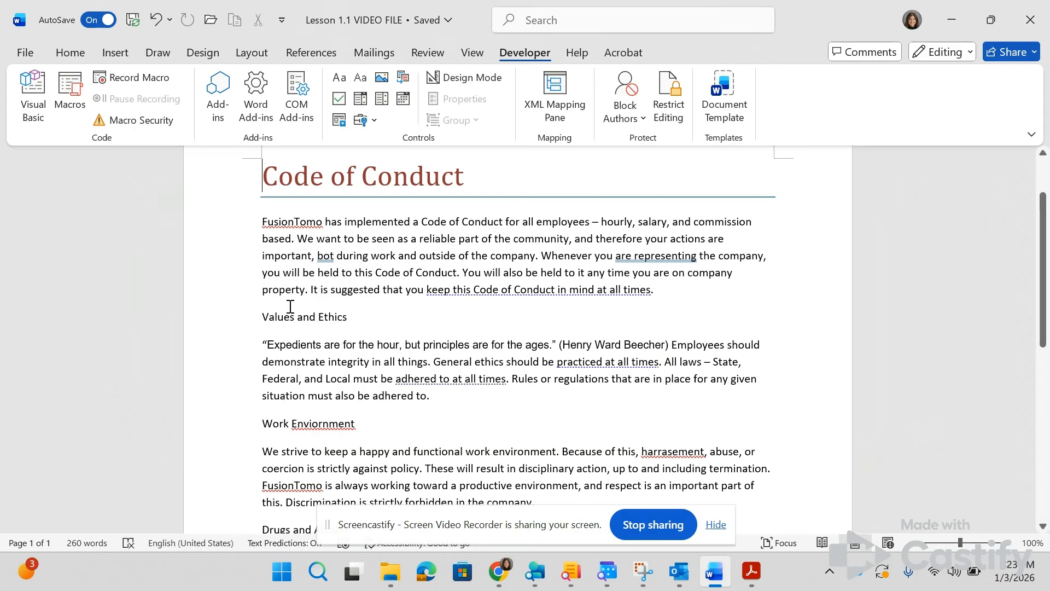
click(70, 52)
click(309, 138)
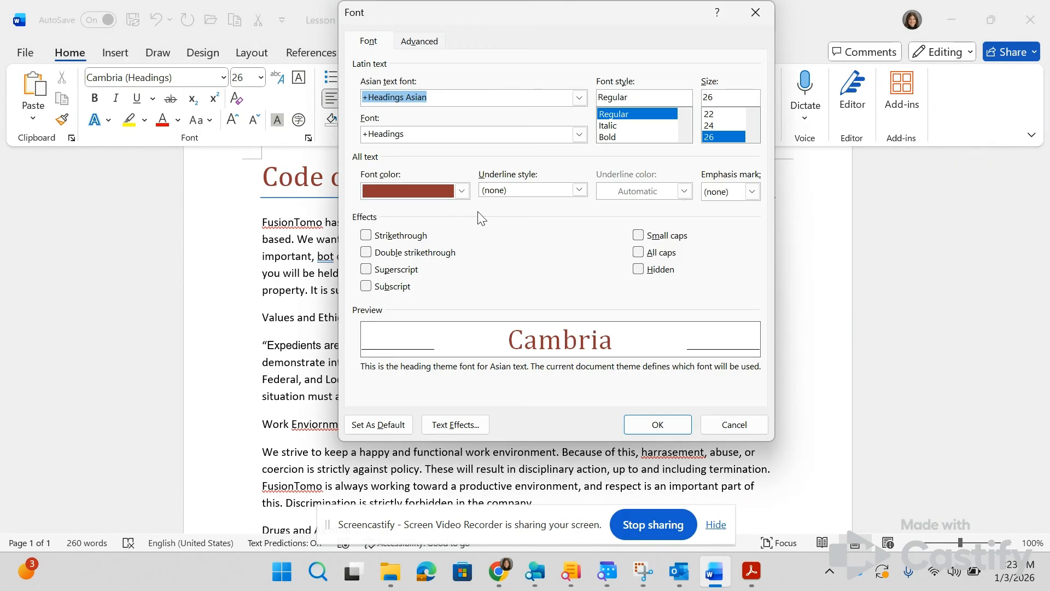
key(alt+Tab)
key(alt+Tab)
click(579, 134)
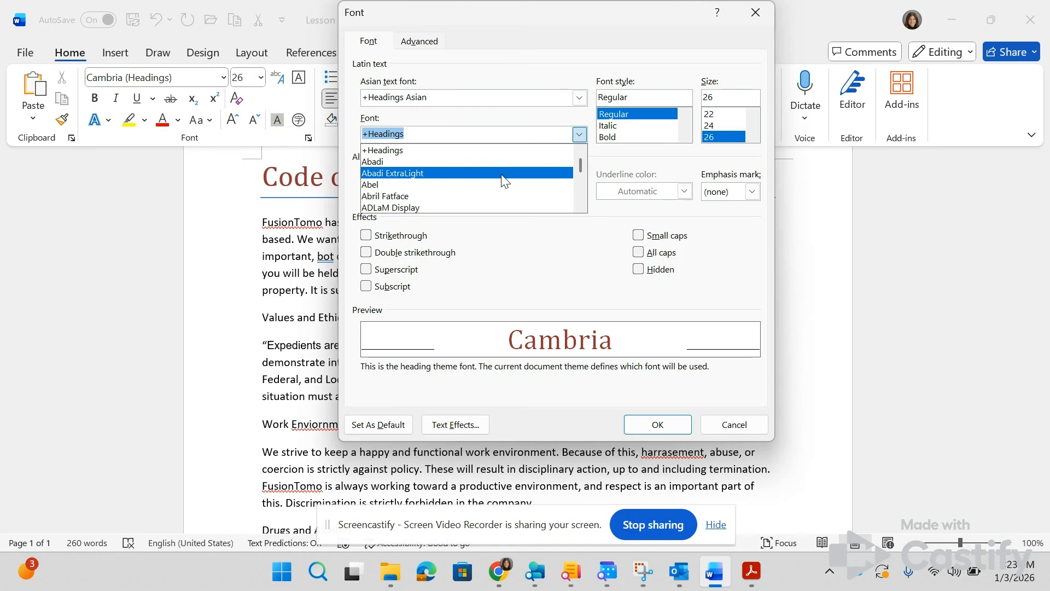
text(tim)
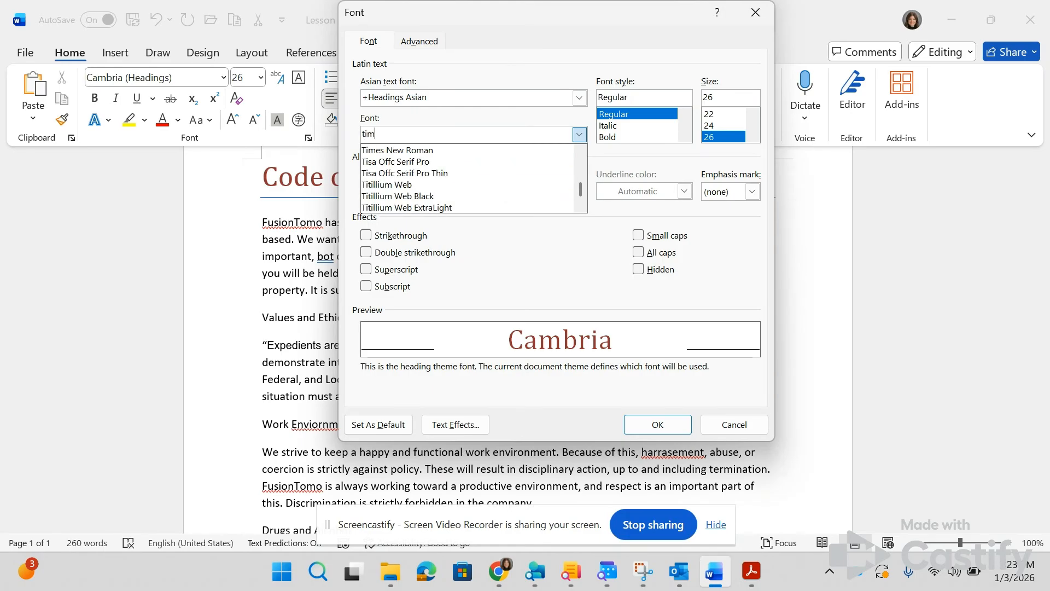
text(e)
click(487, 151)
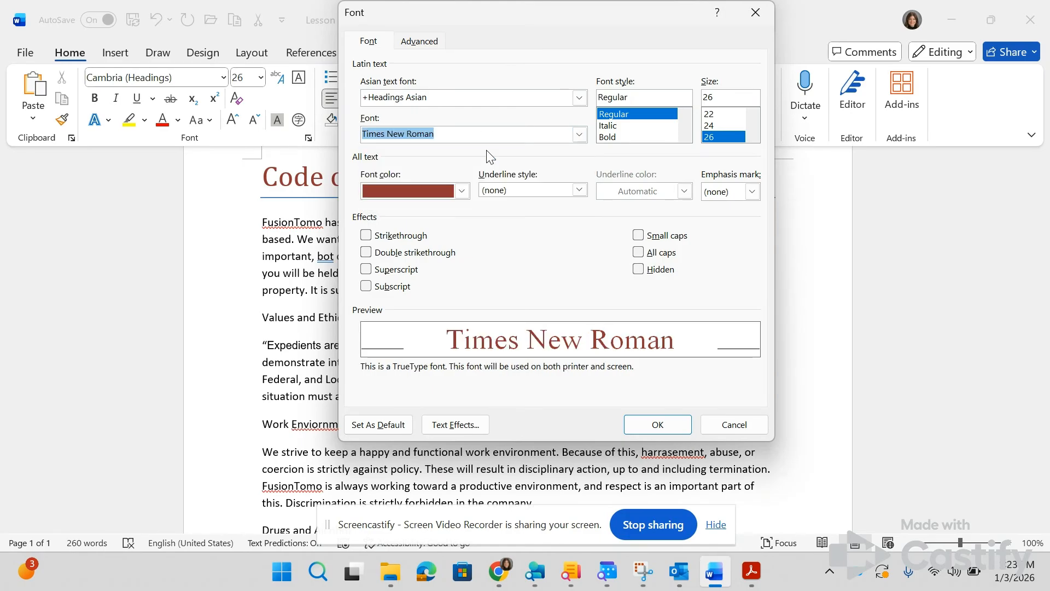
Step: Set the font size to 12 and make Times New Roman the default font for all documents based on the Normal template
click(722, 96)
text(12)
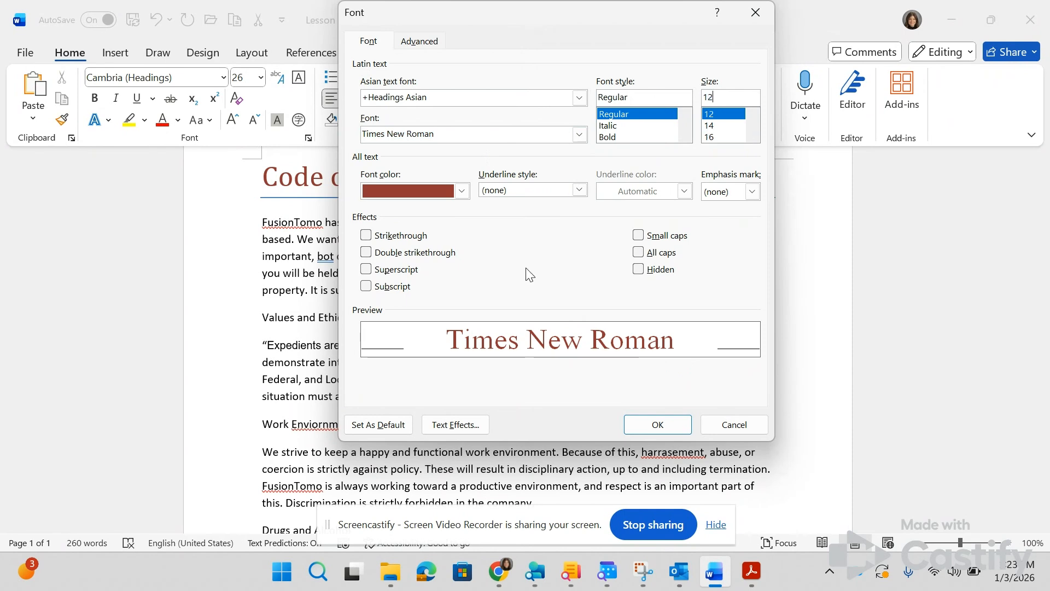
click(404, 427)
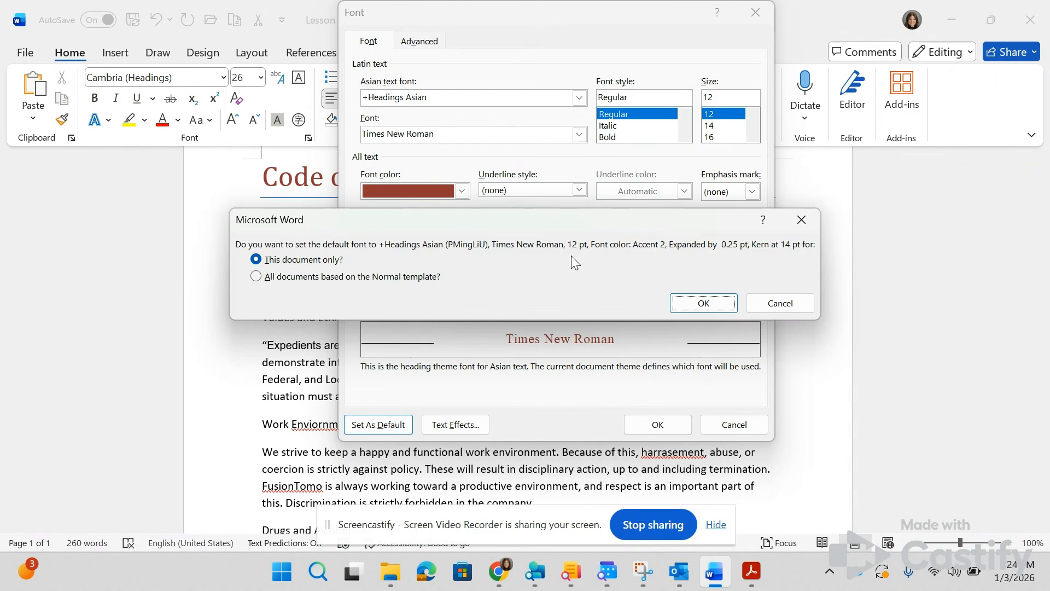
key(alt+Tab)
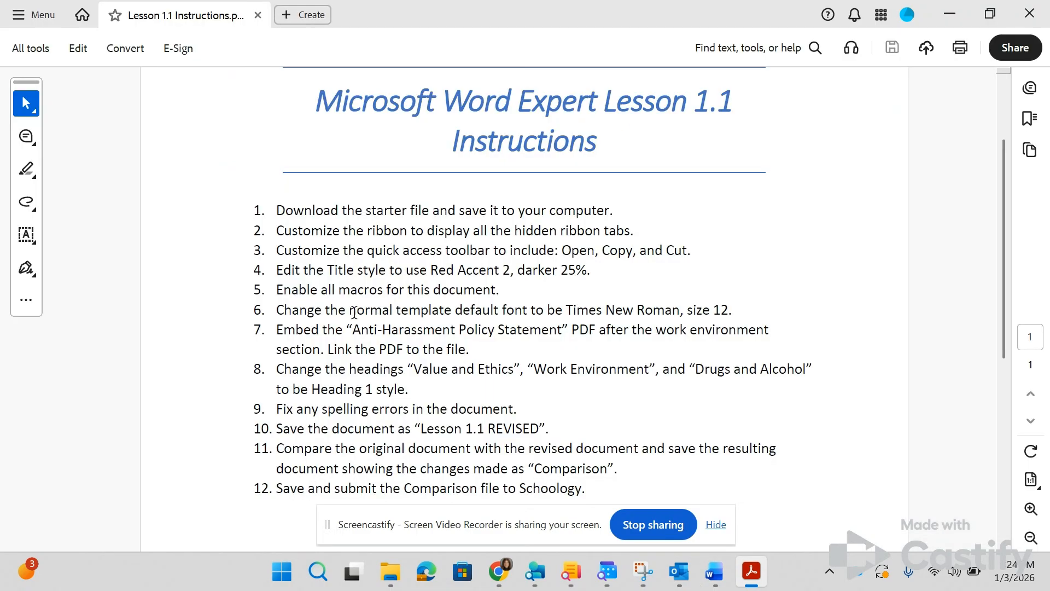
key(alt+Tab)
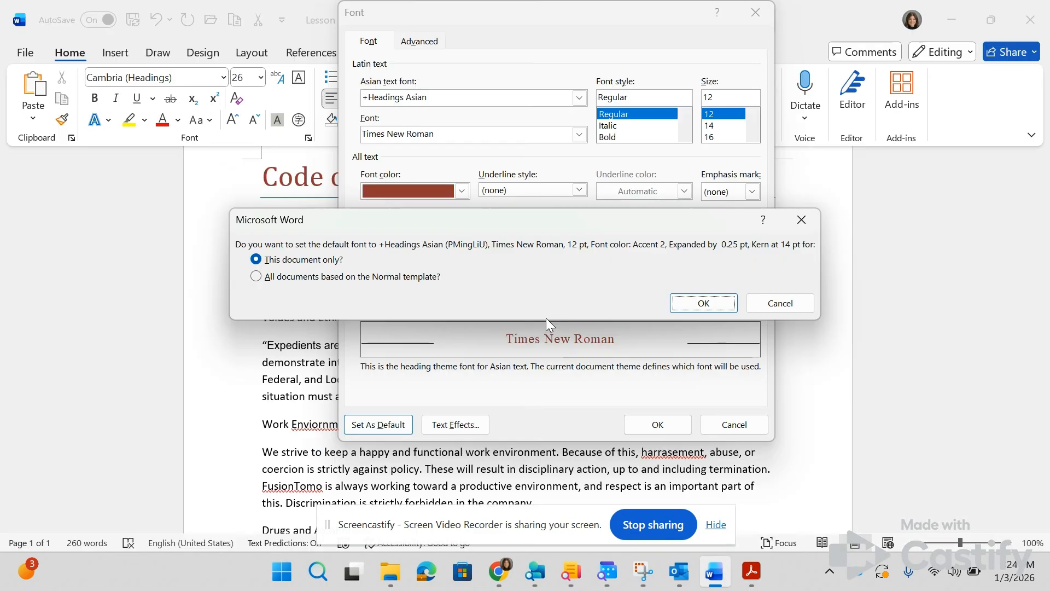
click(331, 276)
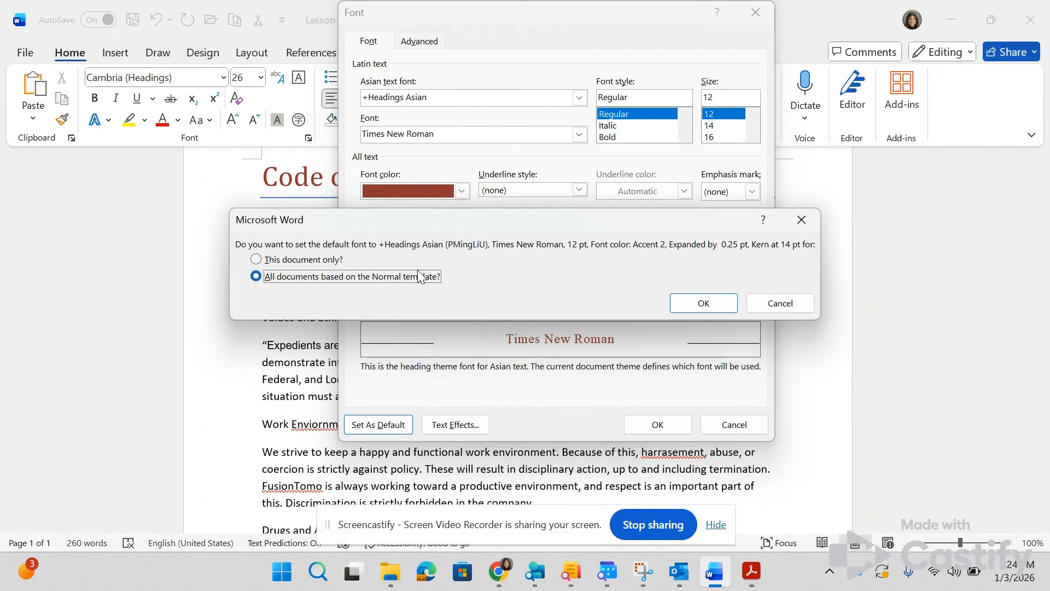
click(675, 298)
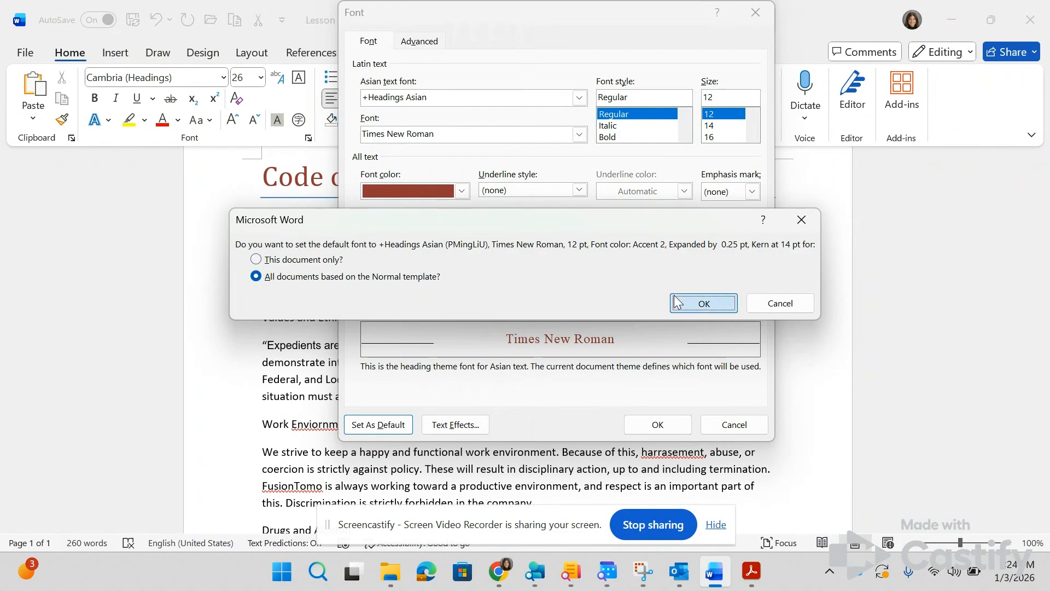
scroll(467, 440, down, 10)
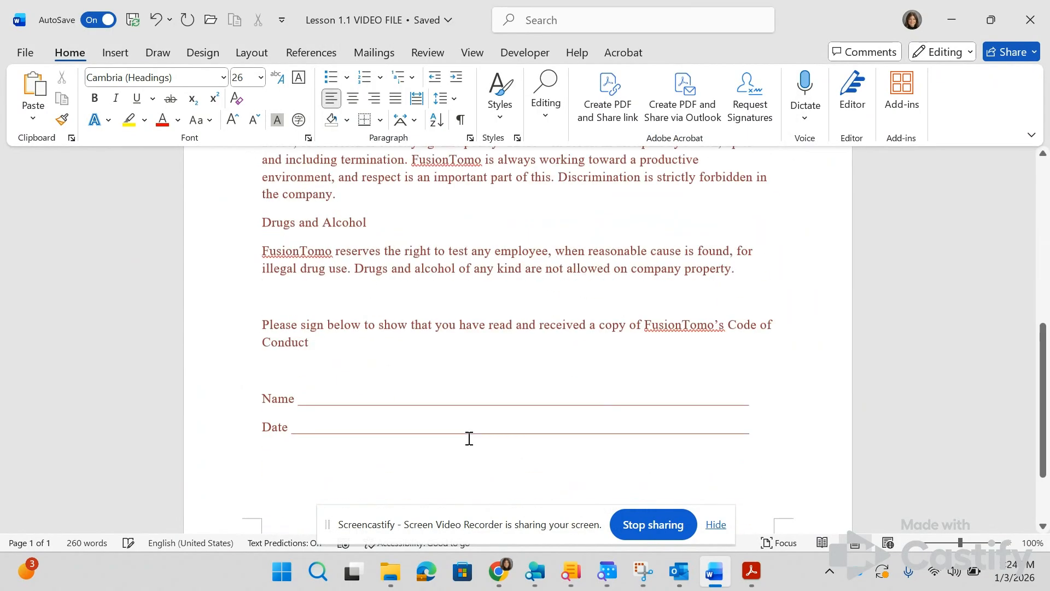
scroll(469, 438, up, 10)
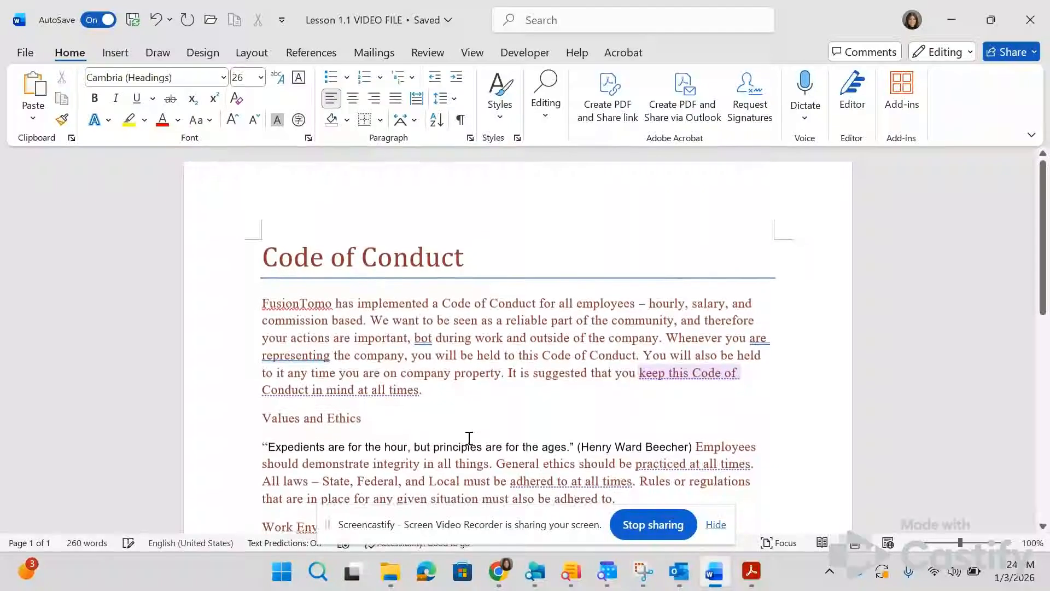
Step: Check the seventh lesson instruction and add an empty paragraph after the work environment section's text
key(alt+Tab)
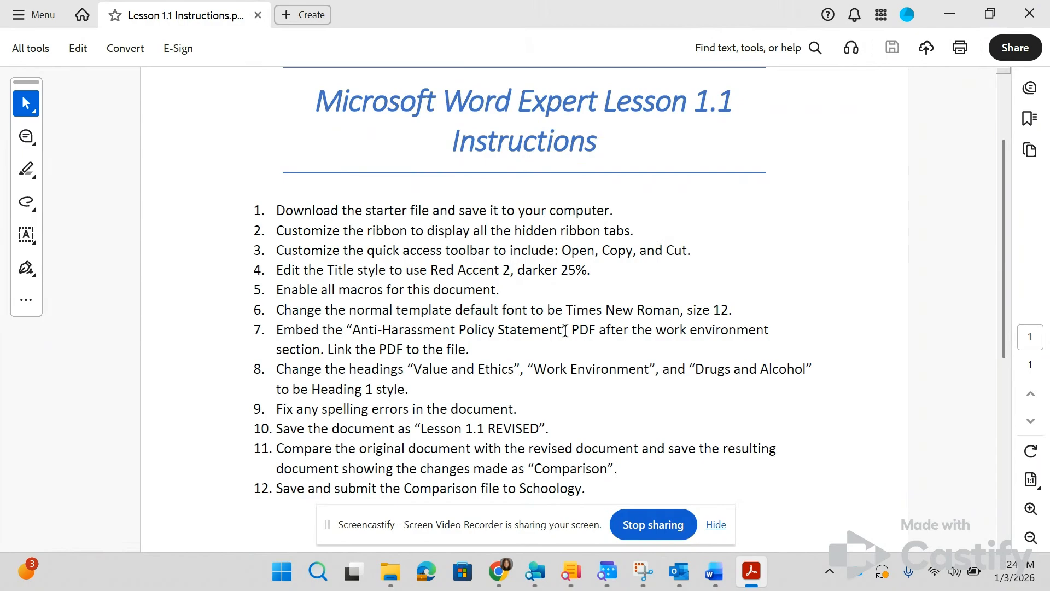
key(alt+Tab)
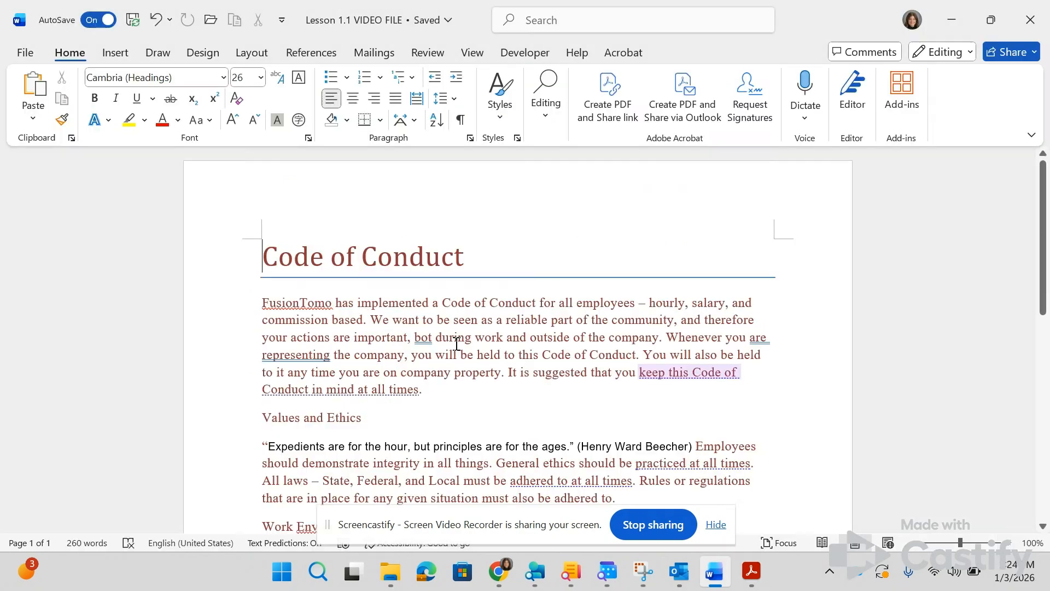
scroll(456, 344, down, 5)
scroll(457, 343, down, 3)
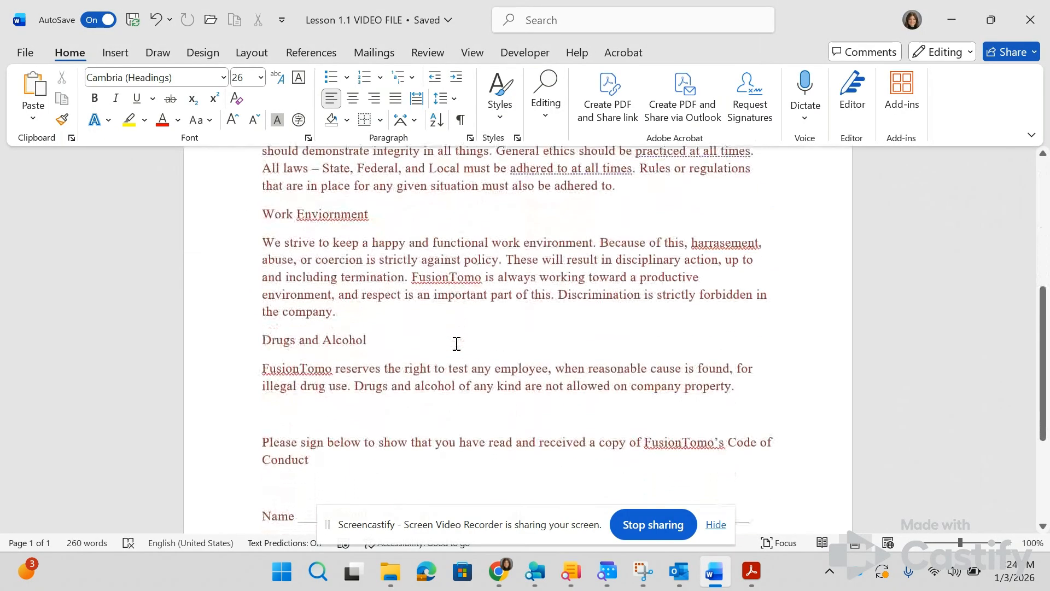
scroll(456, 344, up, 1)
key(alt+Tab)
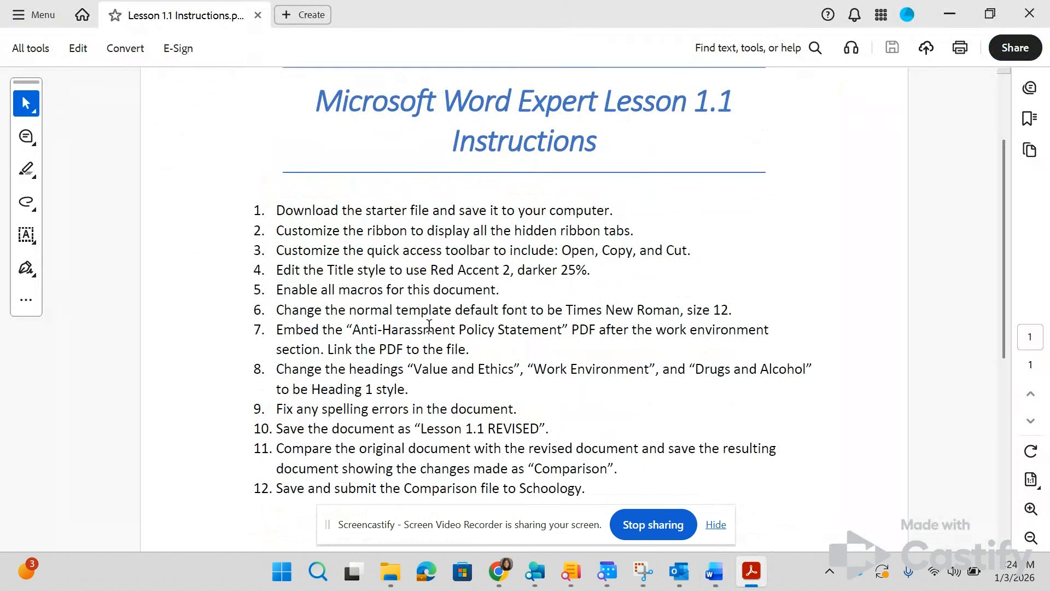
key(alt+Tab)
key(alt+Tab)
key(alt+Tab)
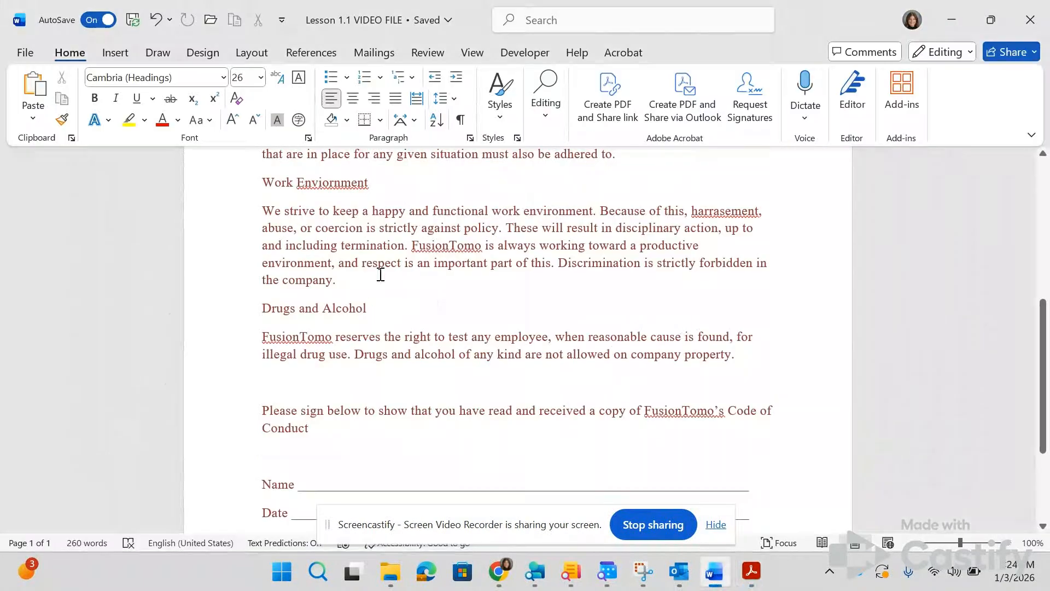
click(357, 283)
key(Return)
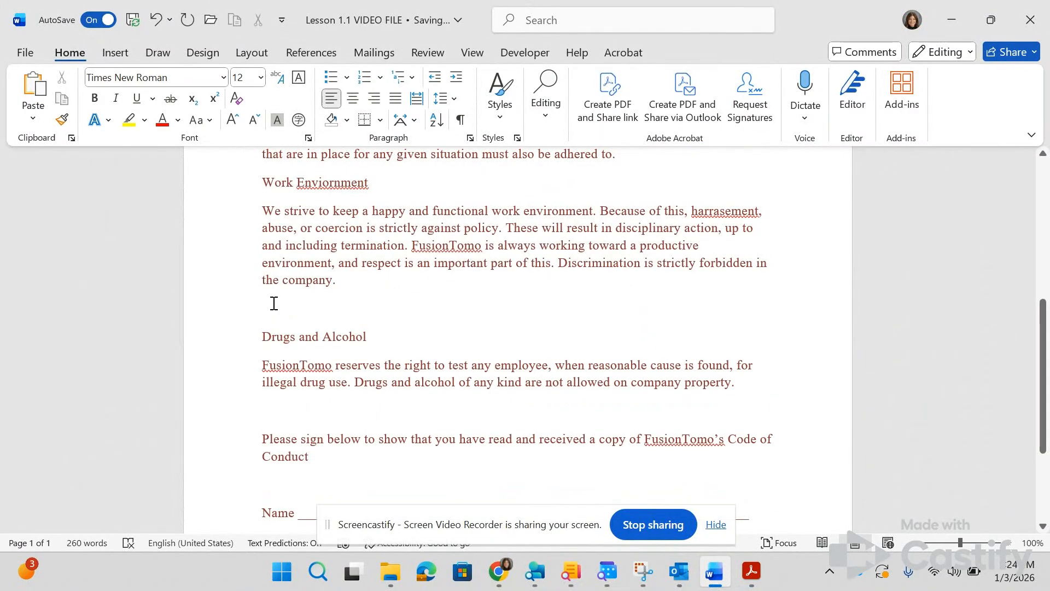
Step: Insert the Anti-Harassment Policy Statement PDF from Downloads as an object created from file and linked to the source file
click(115, 51)
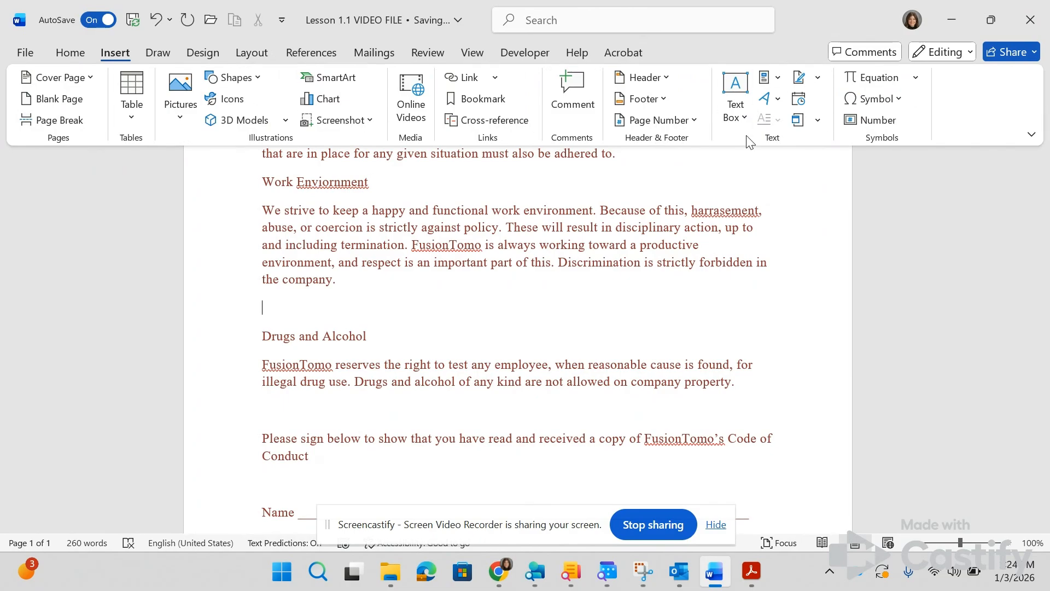
click(819, 120)
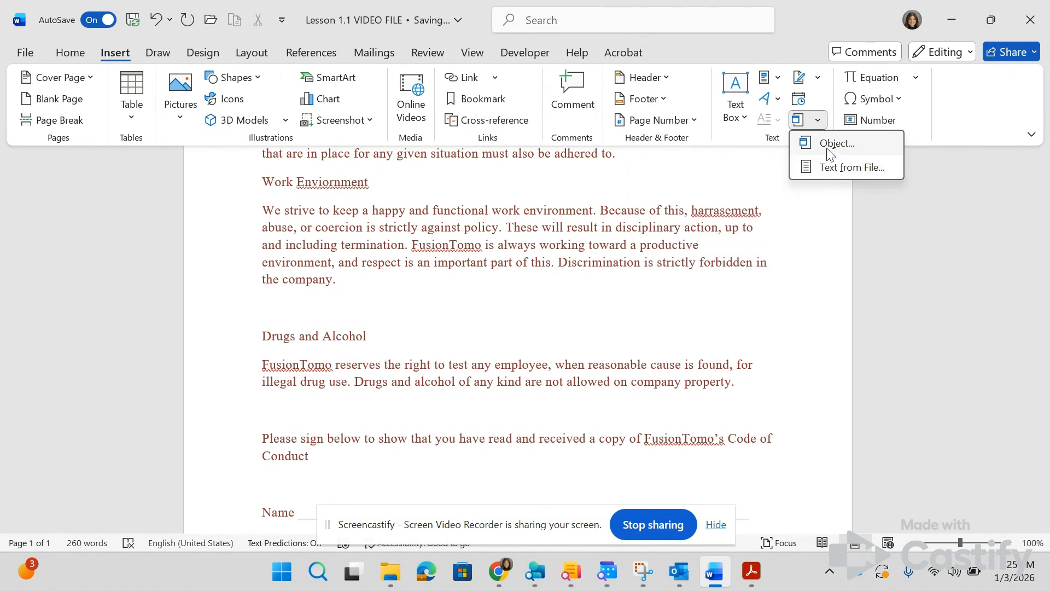
click(827, 147)
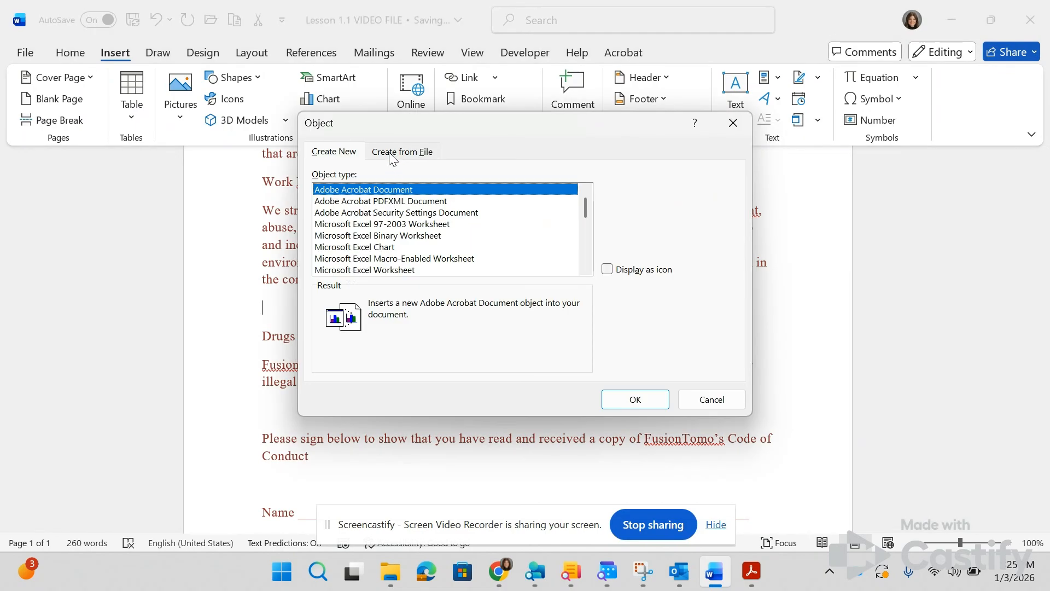
click(396, 153)
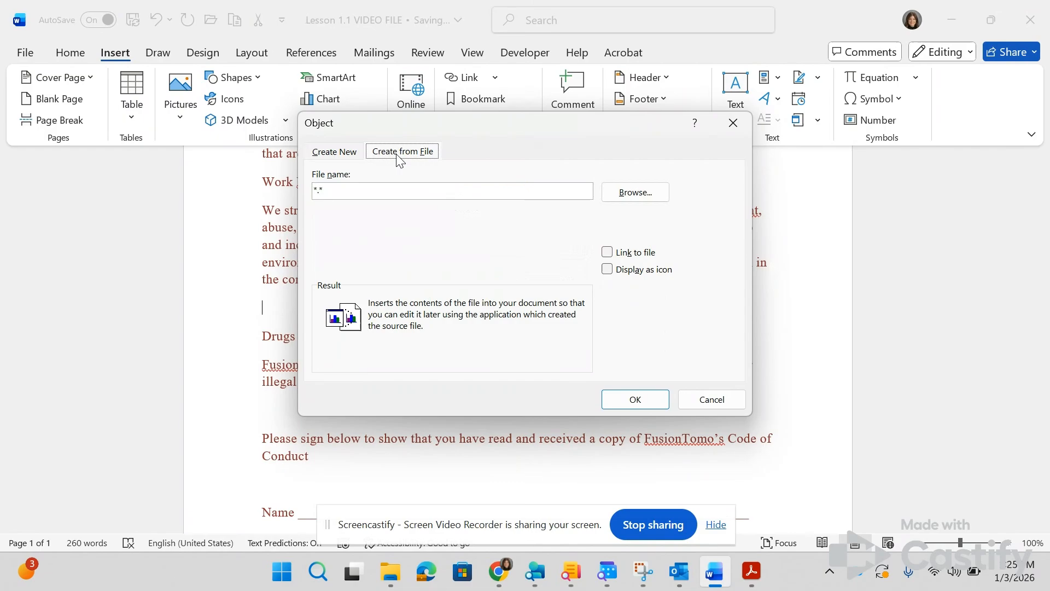
click(635, 193)
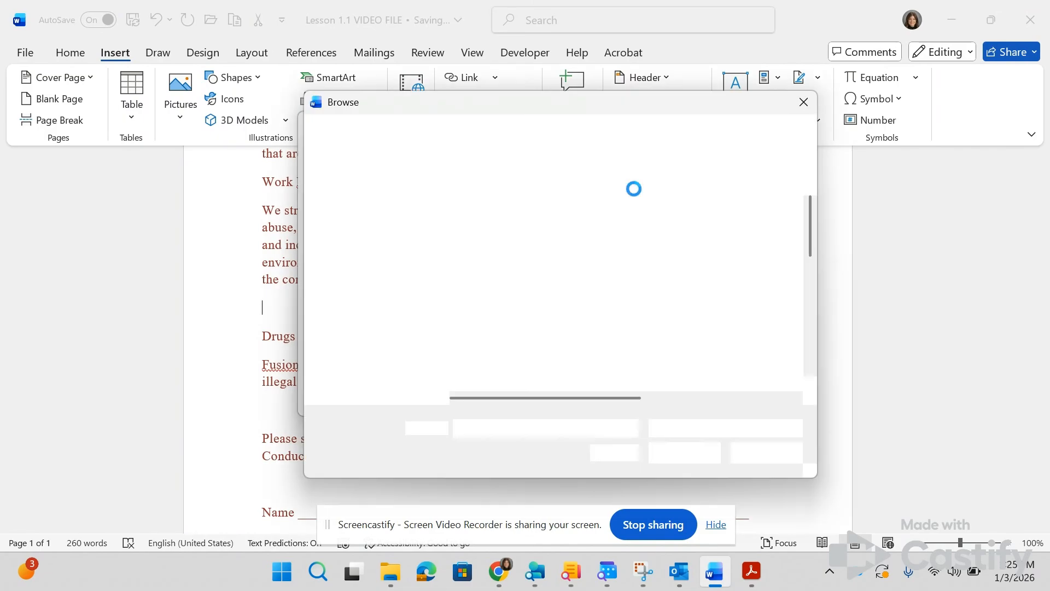
click(367, 331)
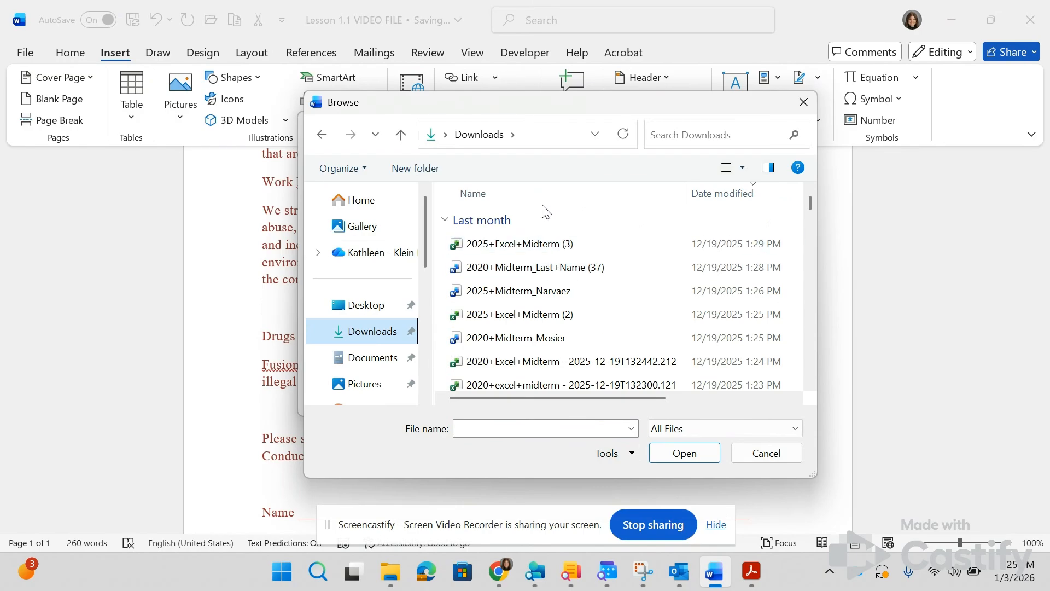
click(544, 244)
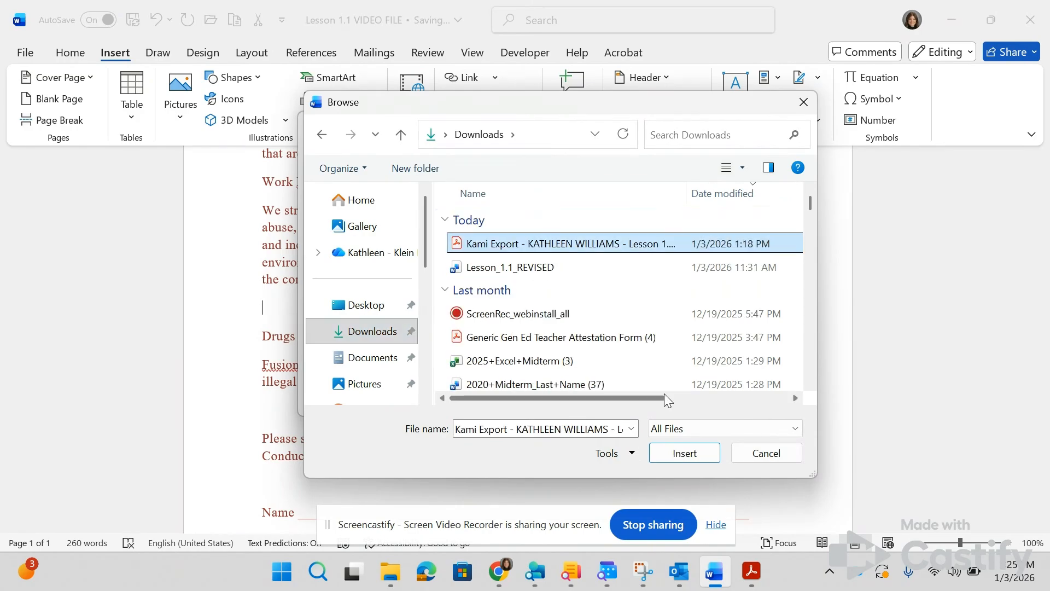
click(672, 451)
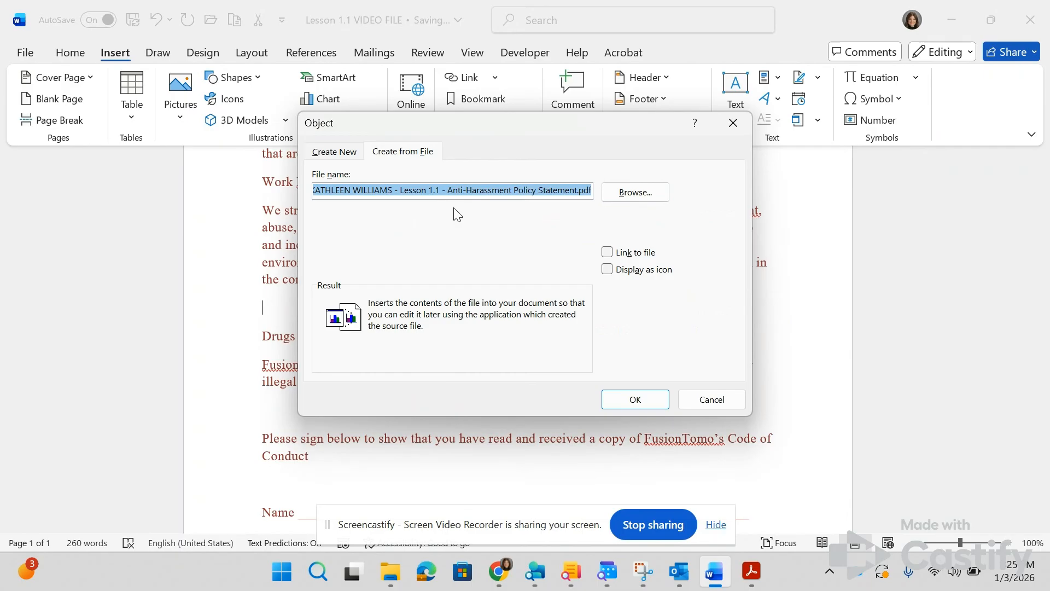
click(608, 252)
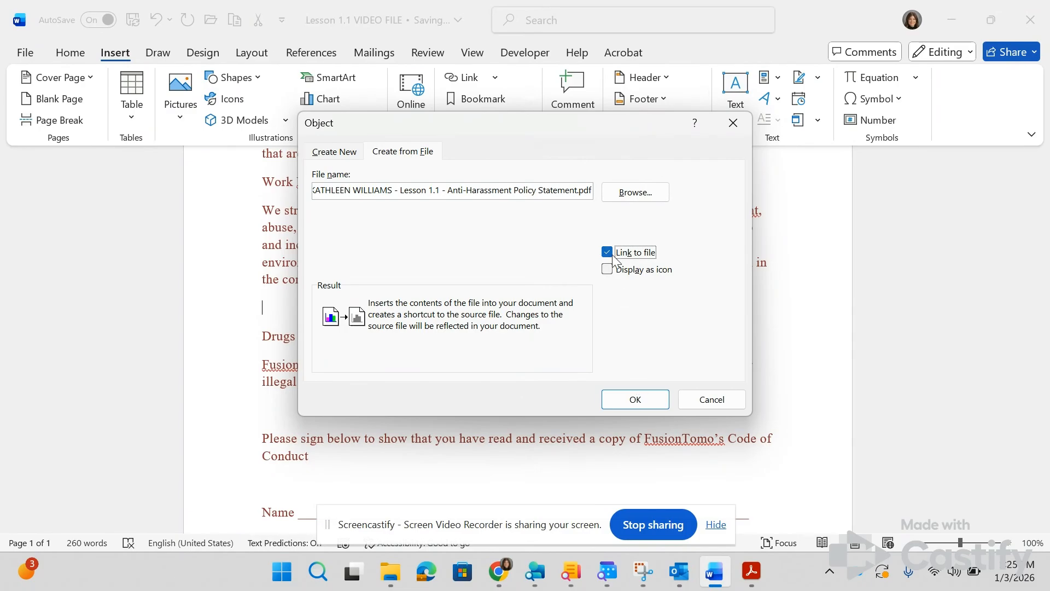
click(635, 399)
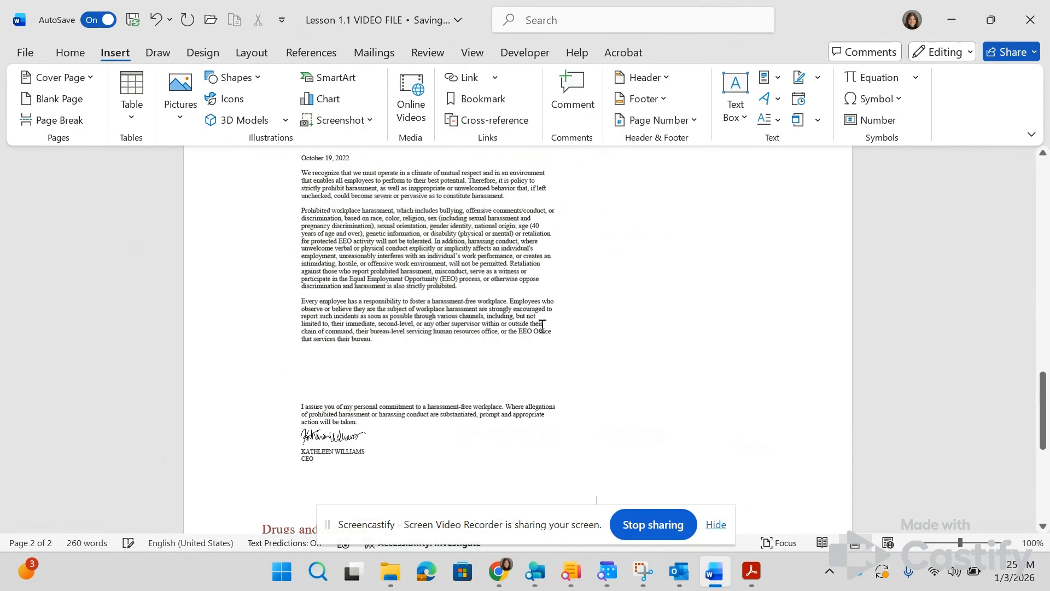
Step: Review the inserted policy statement and its placement in the Code of Conduct document
scroll(542, 326, up, 10)
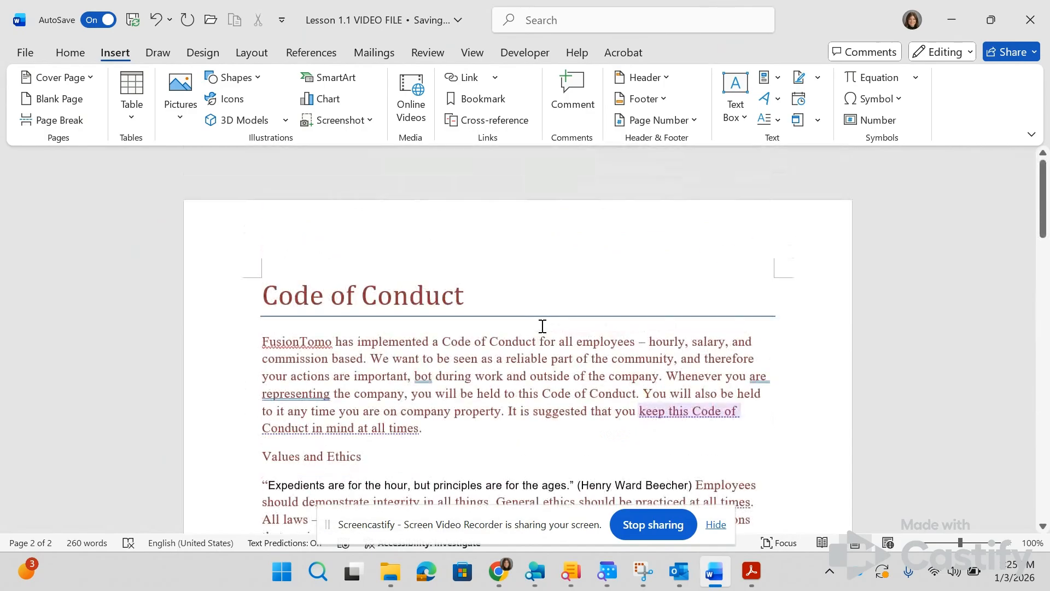
scroll(542, 326, down, 6)
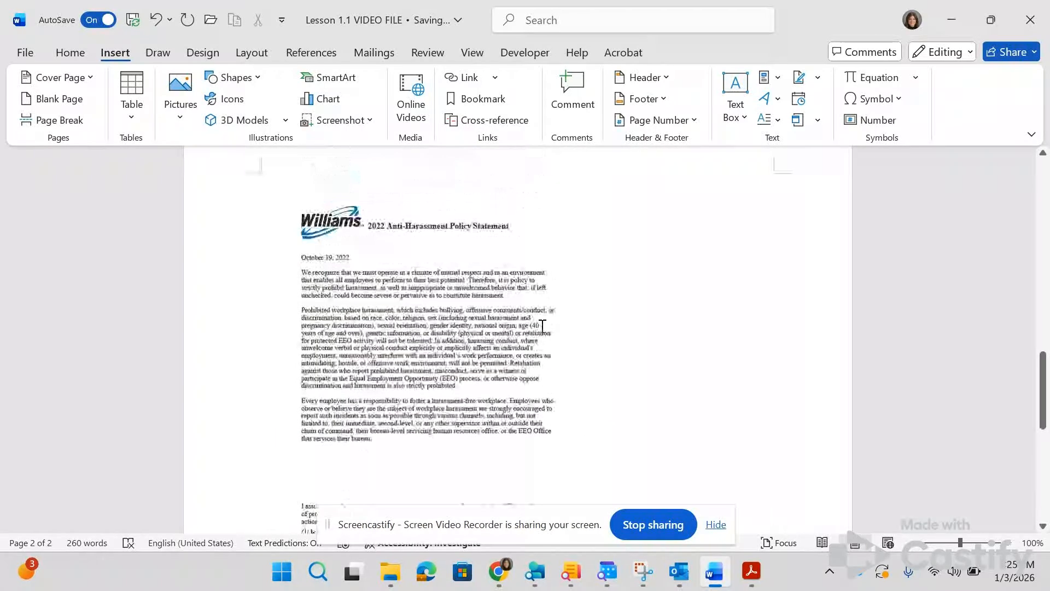
scroll(348, 276, up, 8)
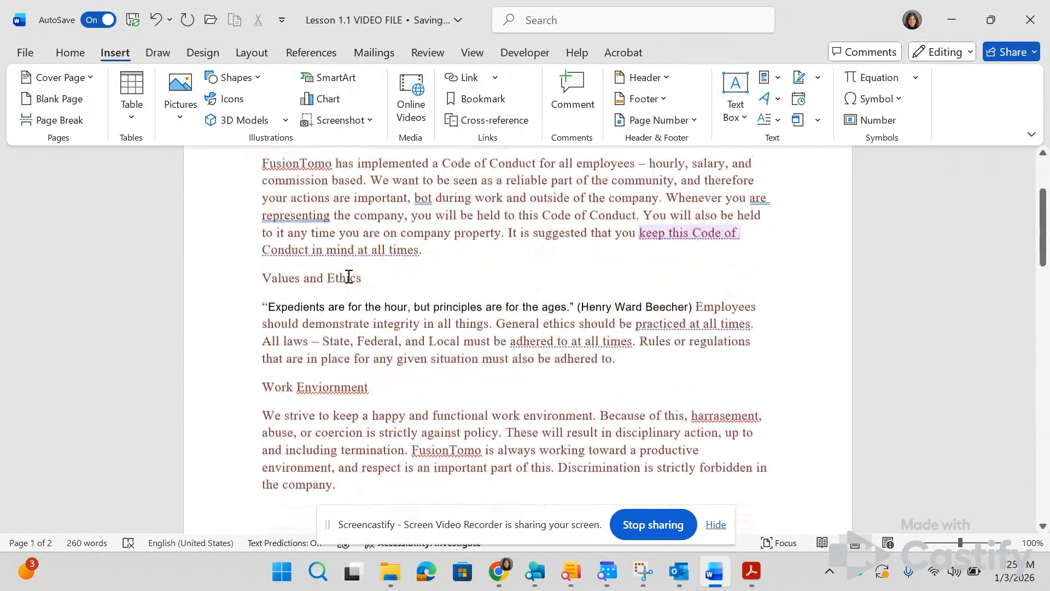
key(alt+Tab)
key(alt+Tab)
scroll(530, 348, down, 9)
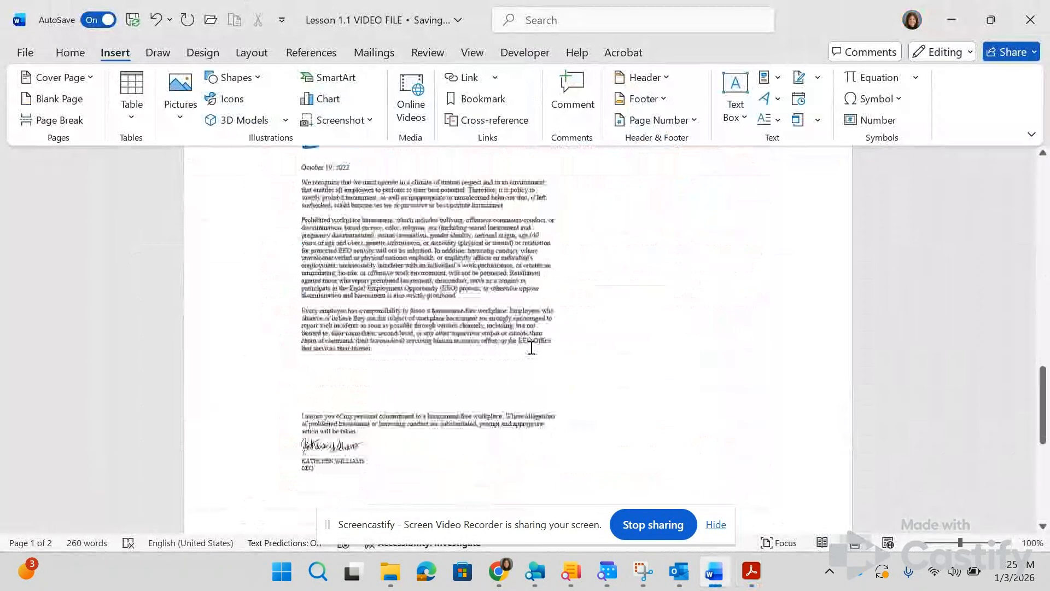
scroll(531, 347, up, 1)
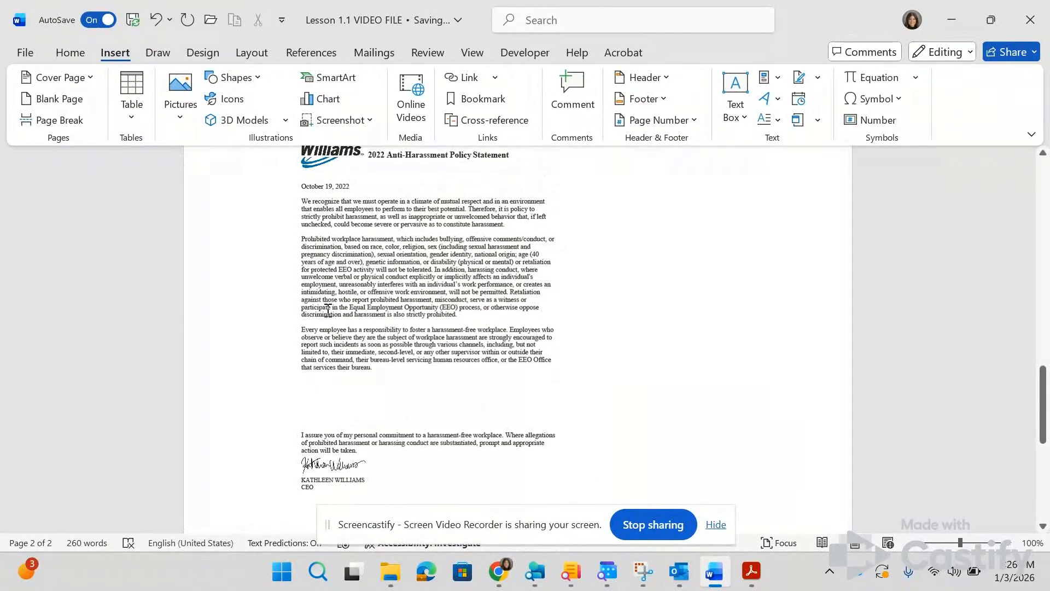
Step: Check the eighth lesson instruction and apply the Heading 1 style to the "Values and Ethics" heading
key(alt+Tab)
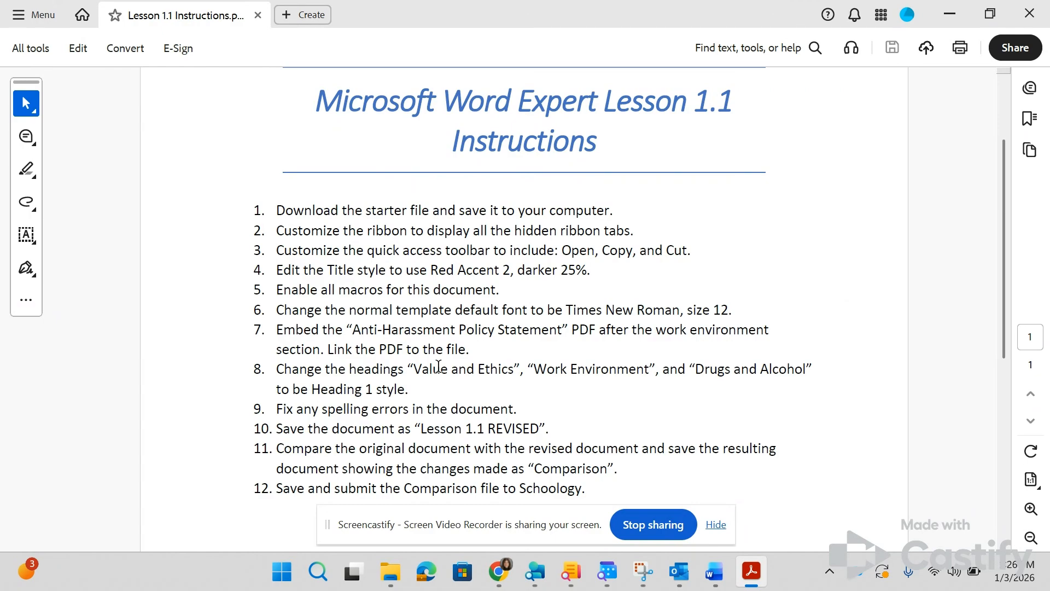
key(alt+Tab)
scroll(440, 366, up, 10)
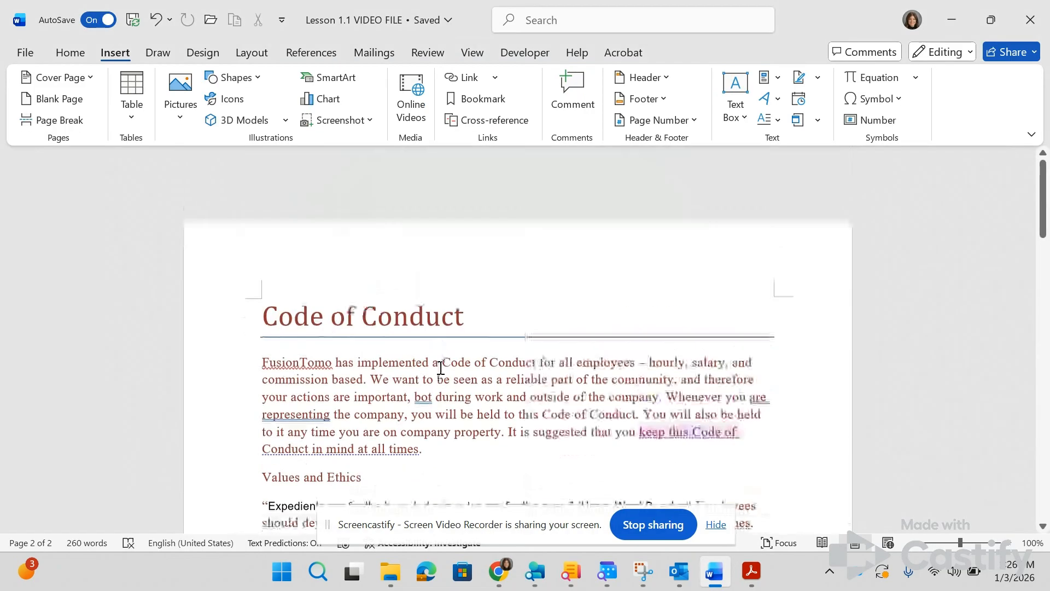
scroll(441, 368, down, 3)
drag(366, 302, 257, 316)
click(77, 53)
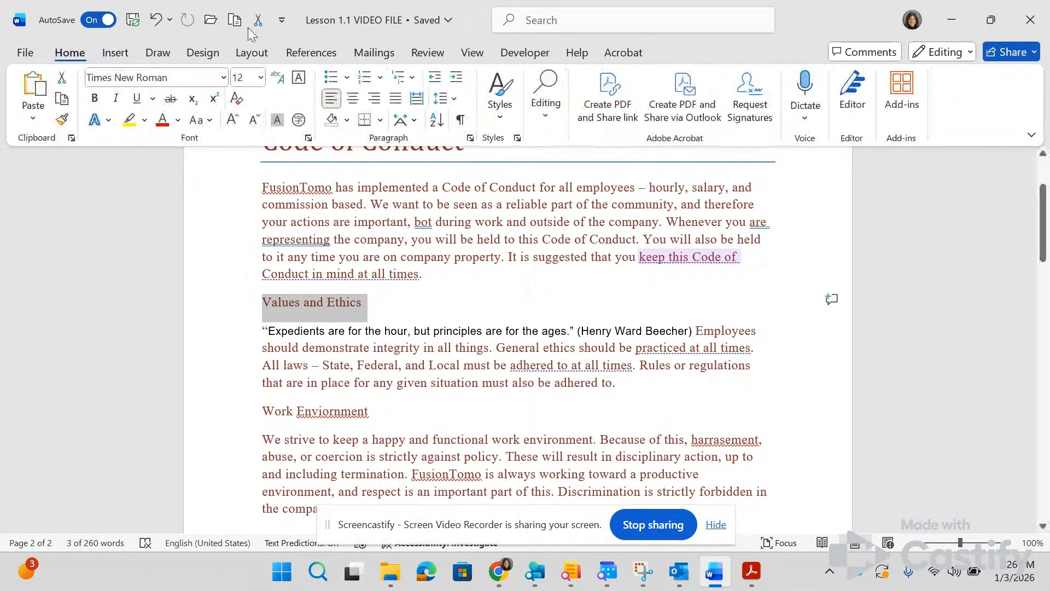
click(498, 109)
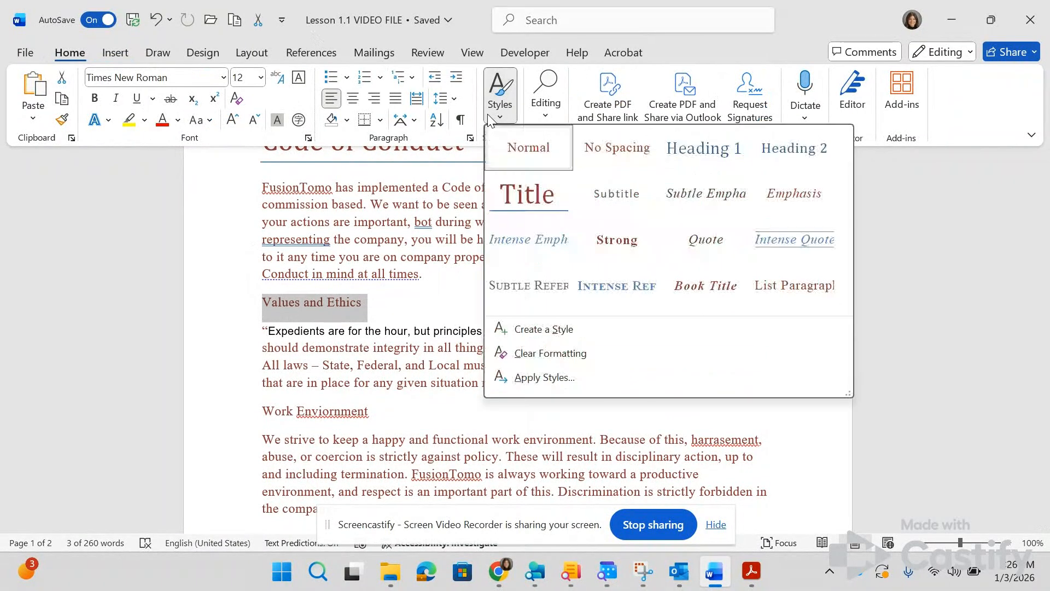
click(704, 148)
key(alt+Tab)
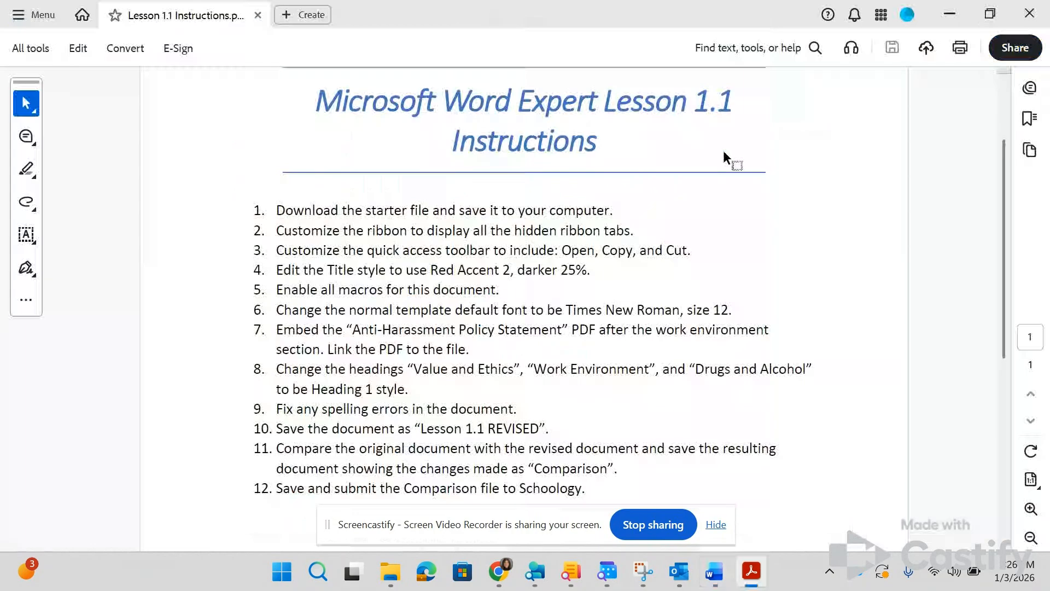
key(alt+Tab)
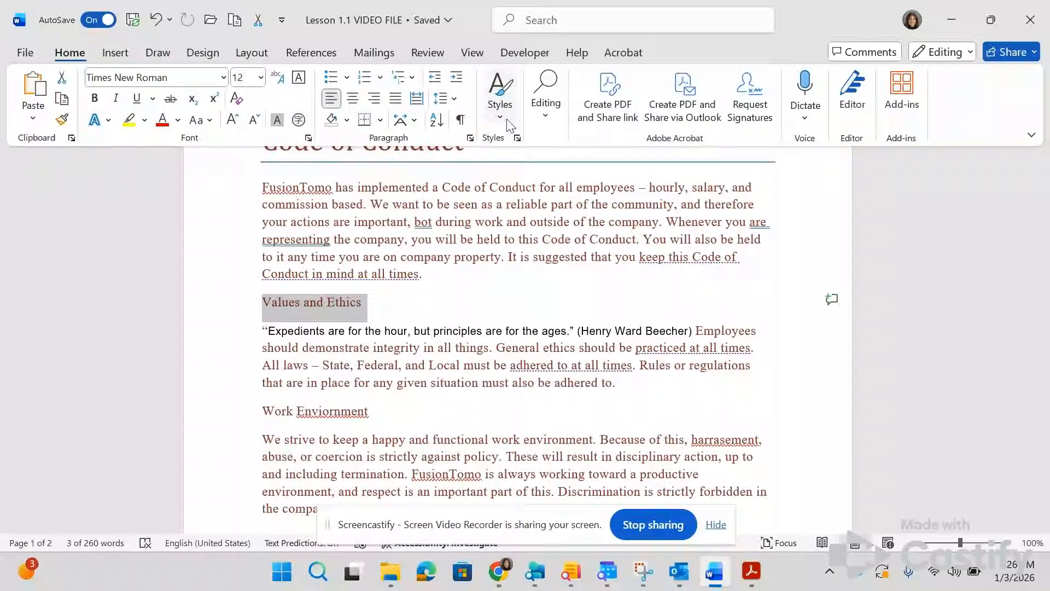
click(508, 123)
click(704, 148)
Step: Apply the Heading 1 style to the "Work Enviornment" heading
scroll(485, 354, down, 2)
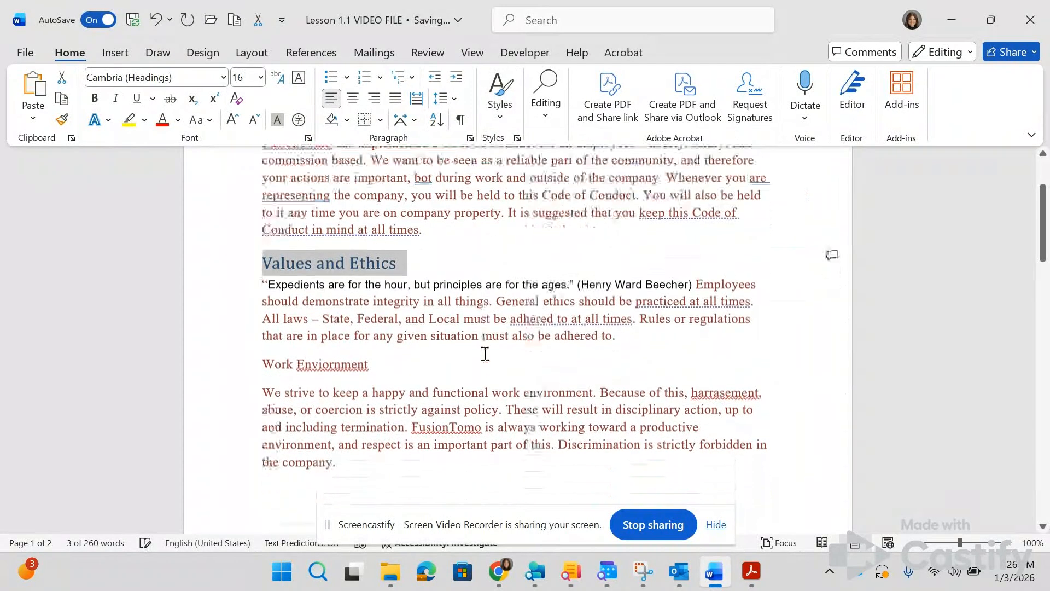
scroll(485, 354, down, 1)
click(222, 311)
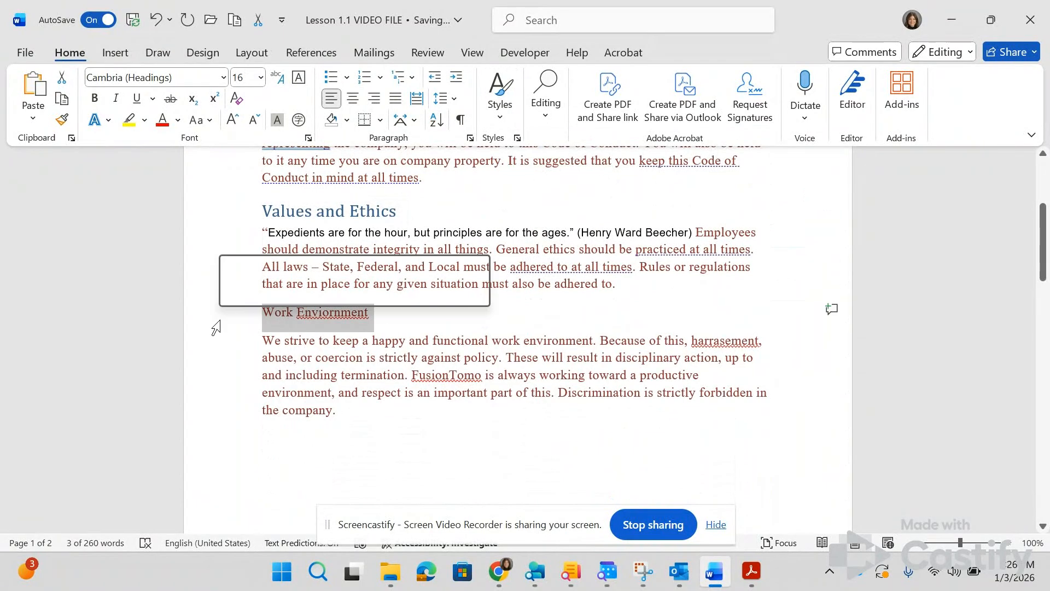
click(499, 101)
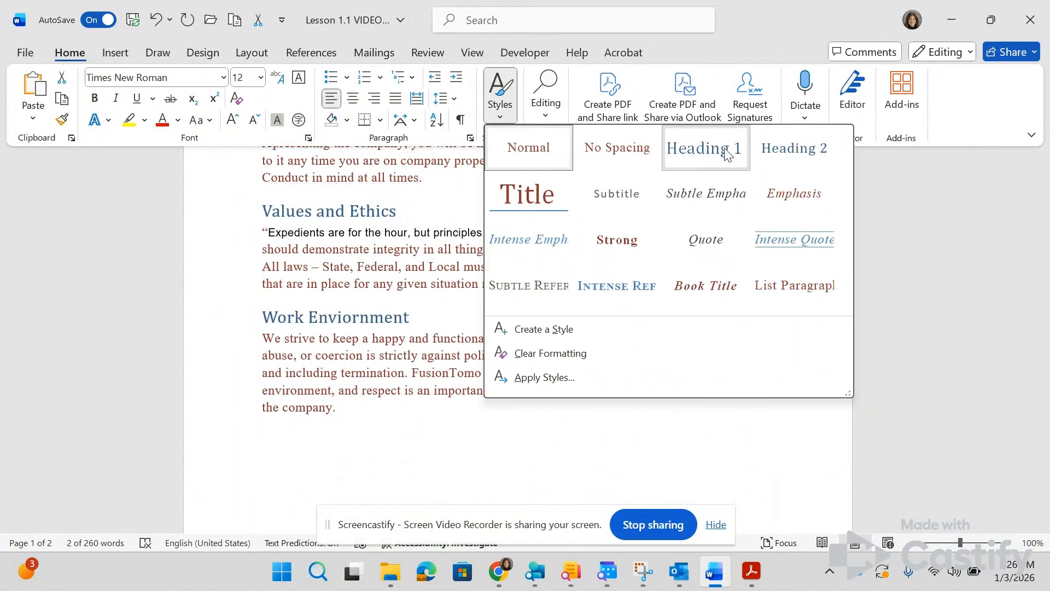
click(689, 148)
Step: Apply the Heading 1 style to the "Drugs and Alcohol" heading on the second page
scroll(556, 356, down, 10)
scroll(520, 414, down, 12)
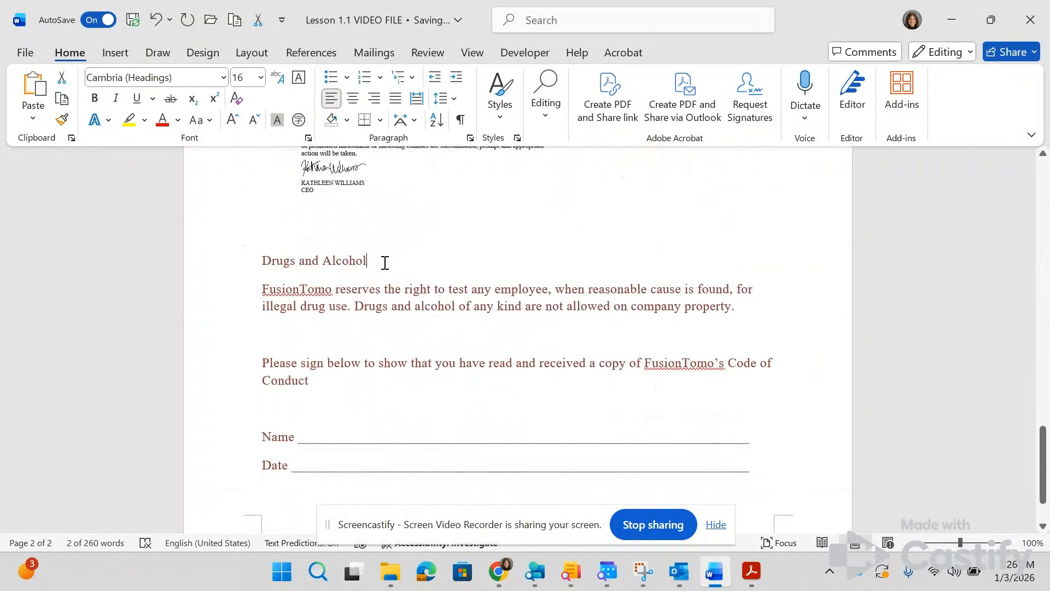
drag(382, 261, 251, 255)
click(507, 117)
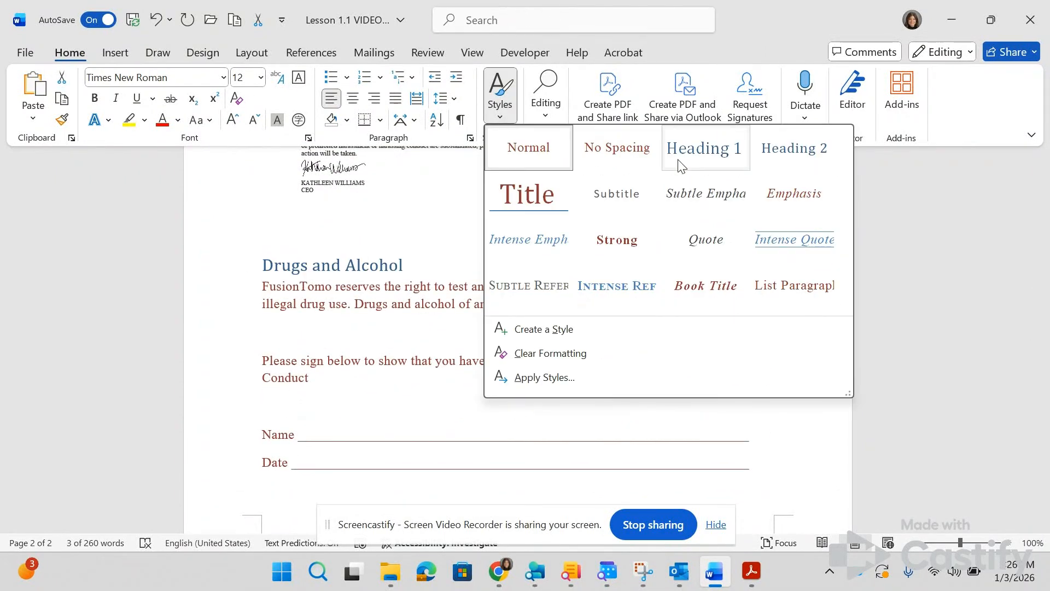
click(703, 148)
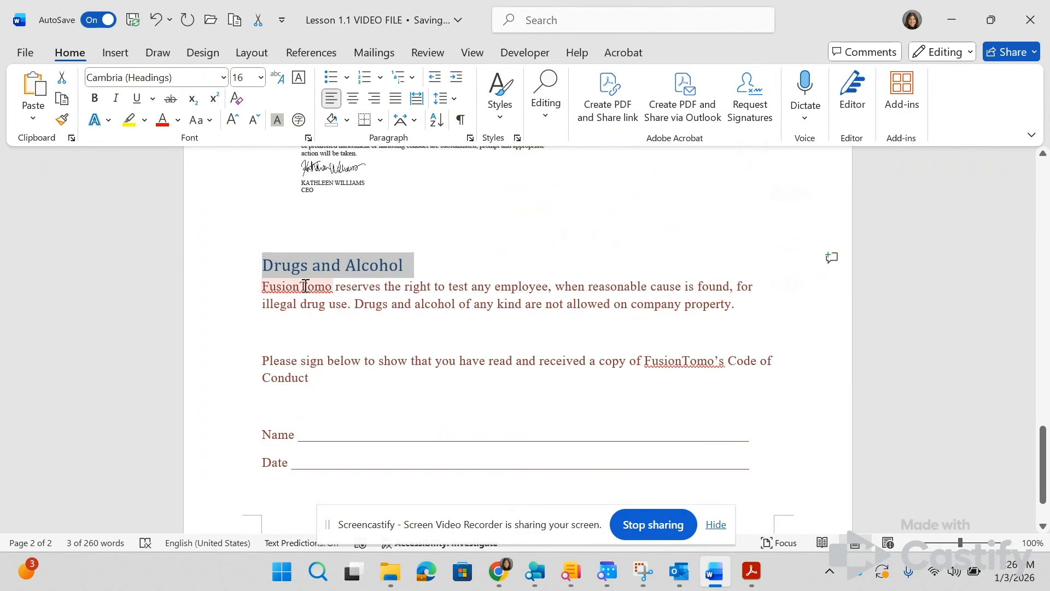
Step: Run the spelling and grammar check, ignoring "FusionTomo" once and replacing "bot" with "but" in the opening paragraph
key(alt+Tab)
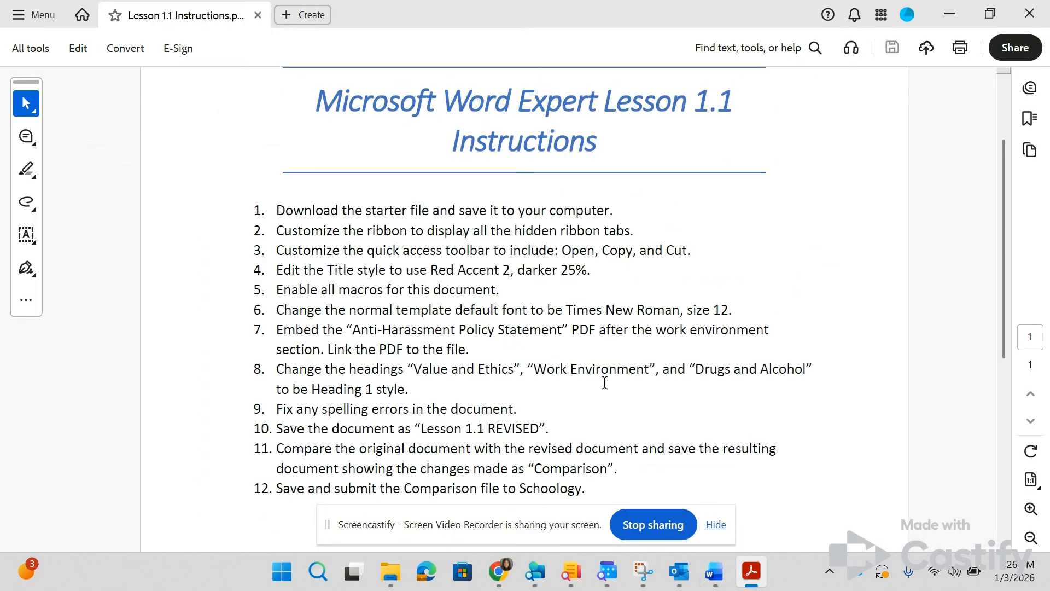
scroll(405, 390, down, 3)
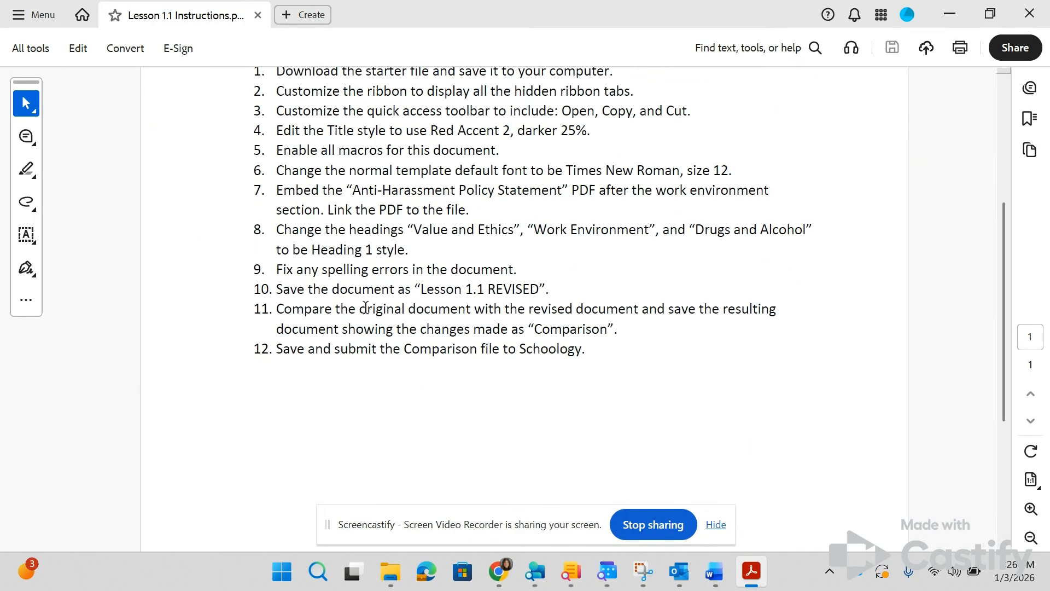
key(alt+Tab)
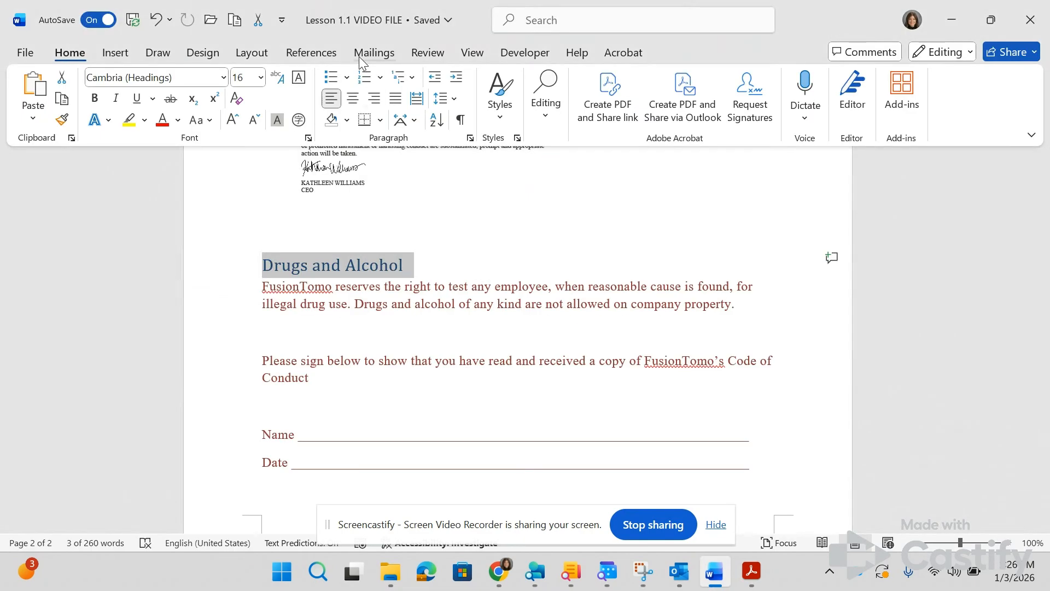
click(422, 52)
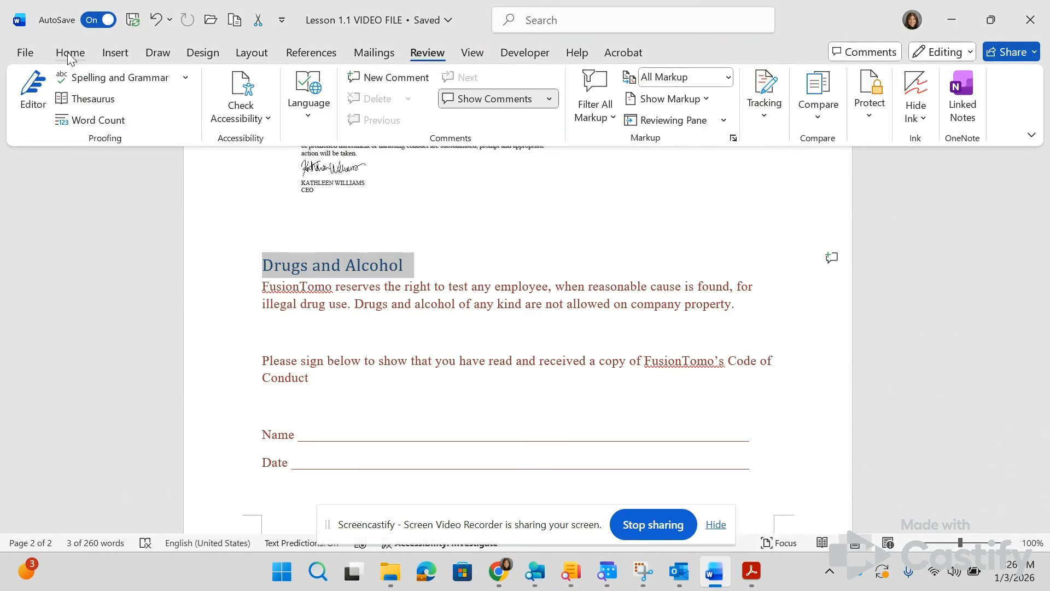
click(75, 82)
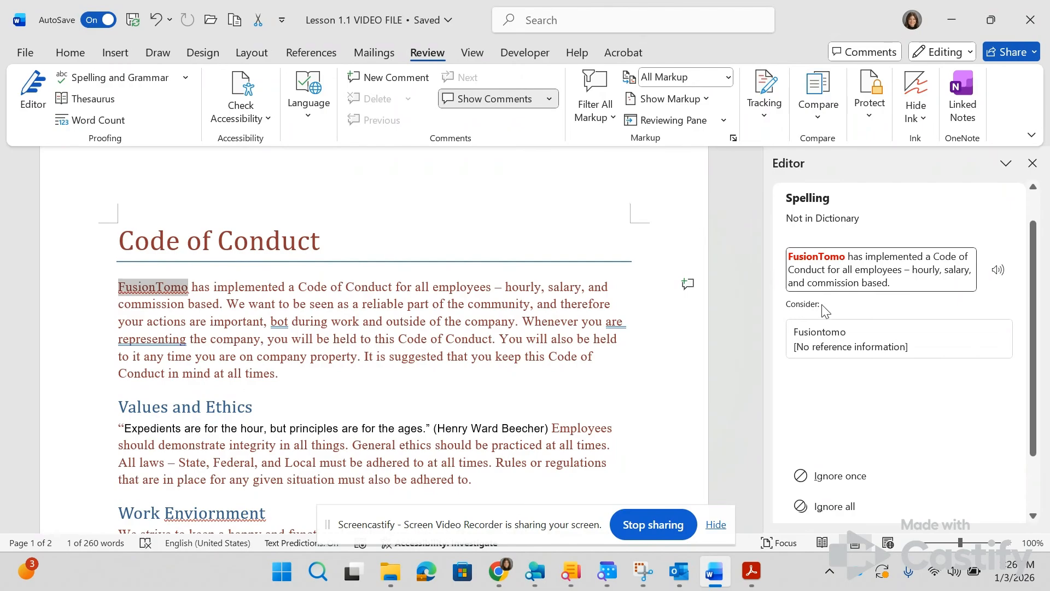
click(853, 476)
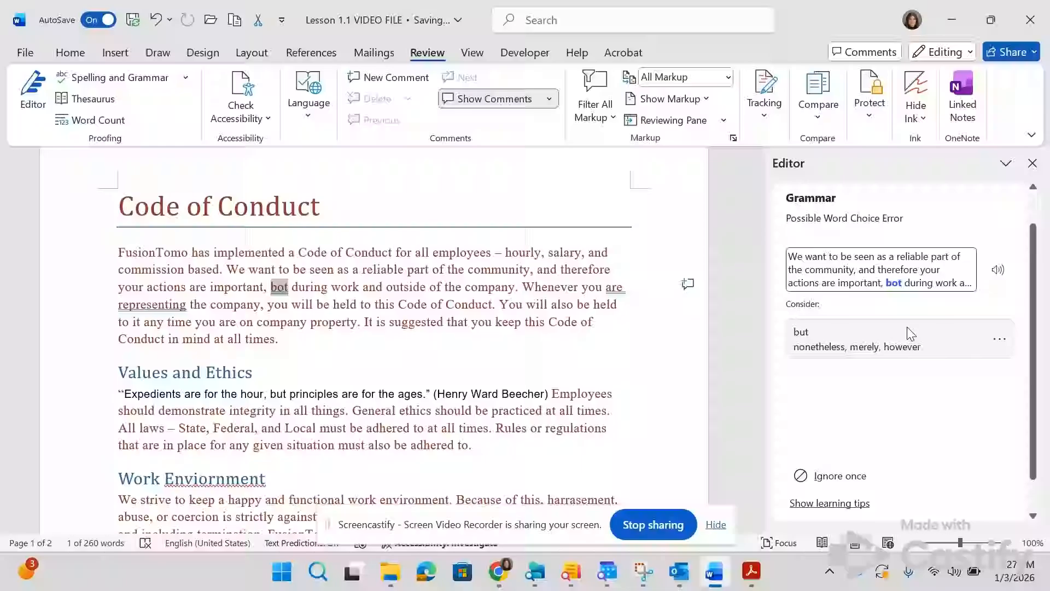
click(798, 345)
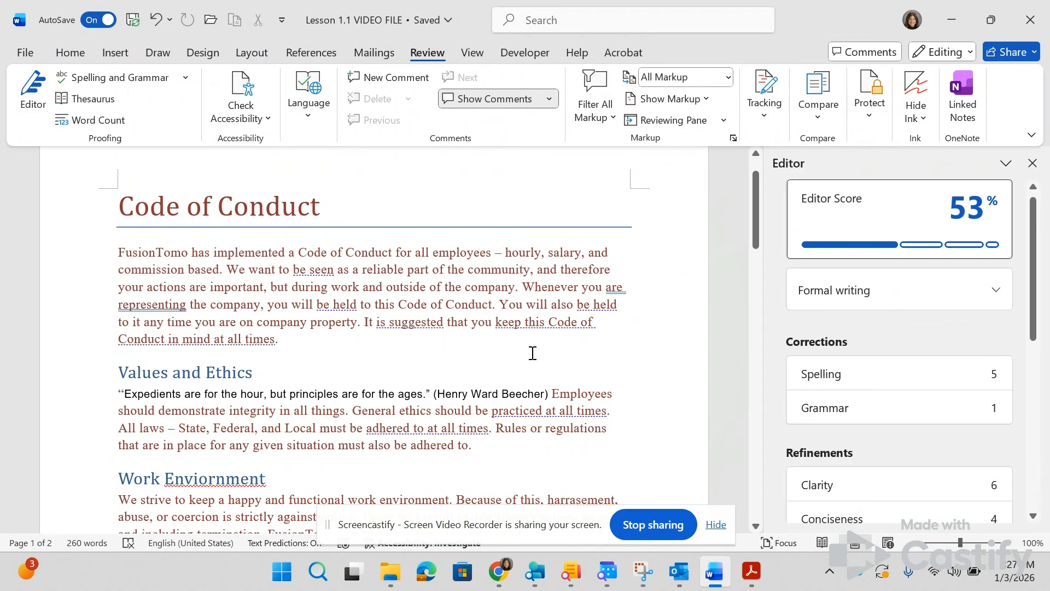
Step: Review the remaining spelling errors, correcting "Enviornment" to "Environment" and "harrasement" to "harassment" in the work environment section
click(815, 374)
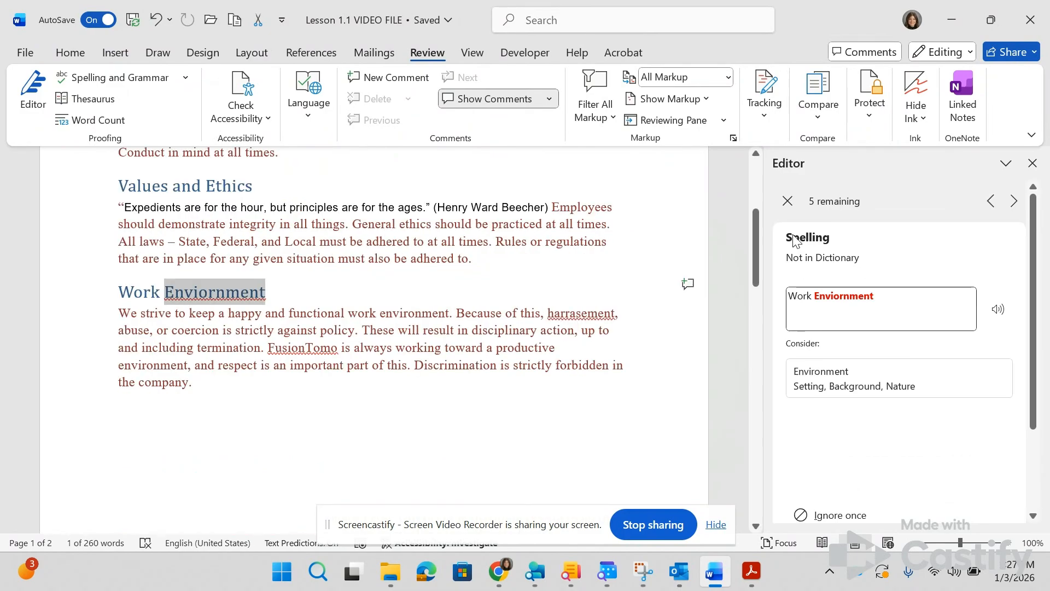
click(819, 376)
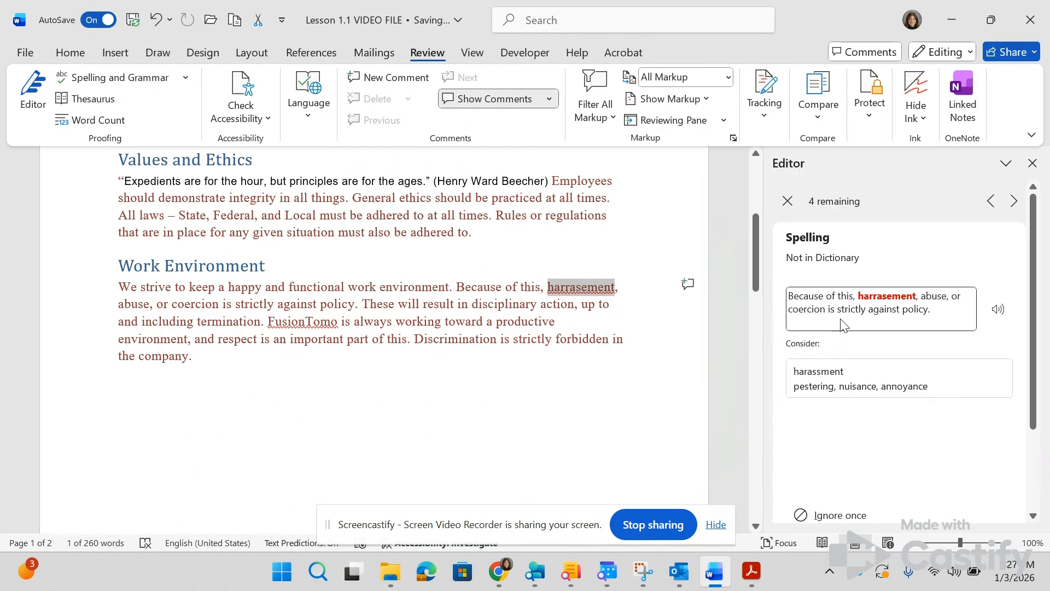
click(821, 388)
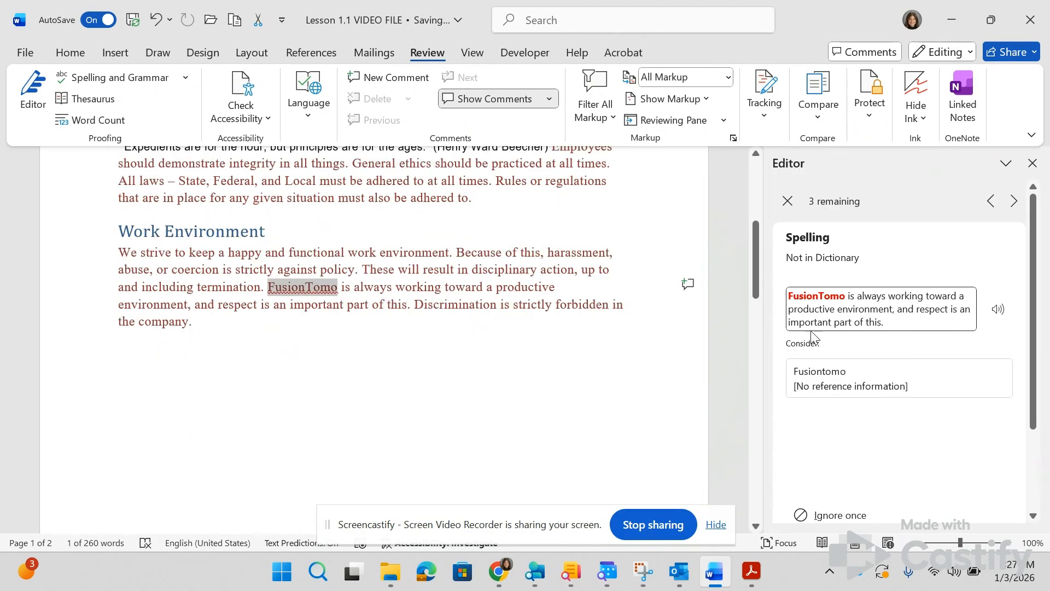
Step: Ignore each remaining "FusionTomo" spelling flag once and close the Editor
click(831, 507)
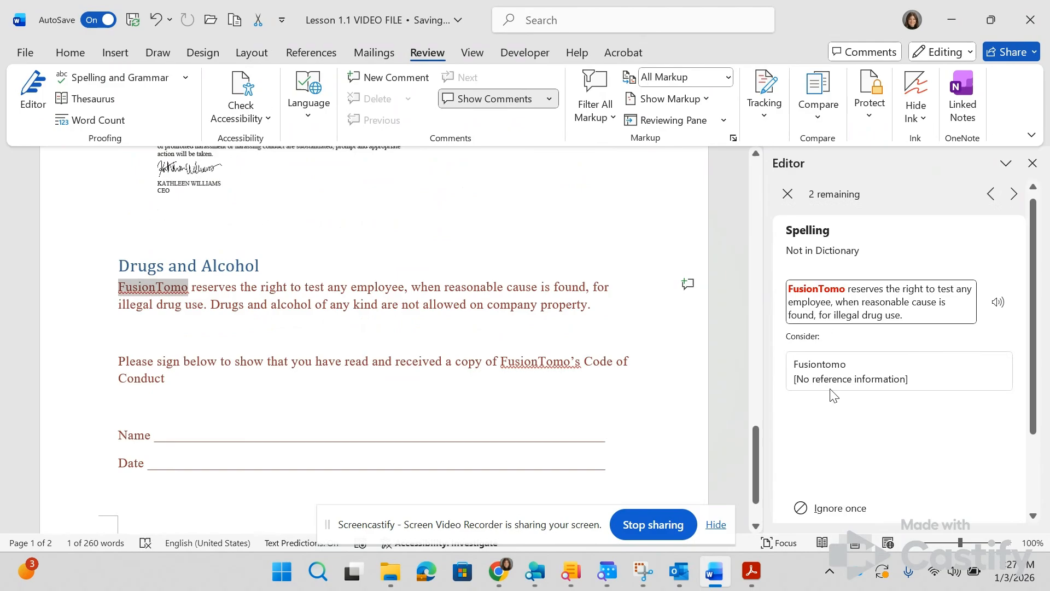
click(824, 508)
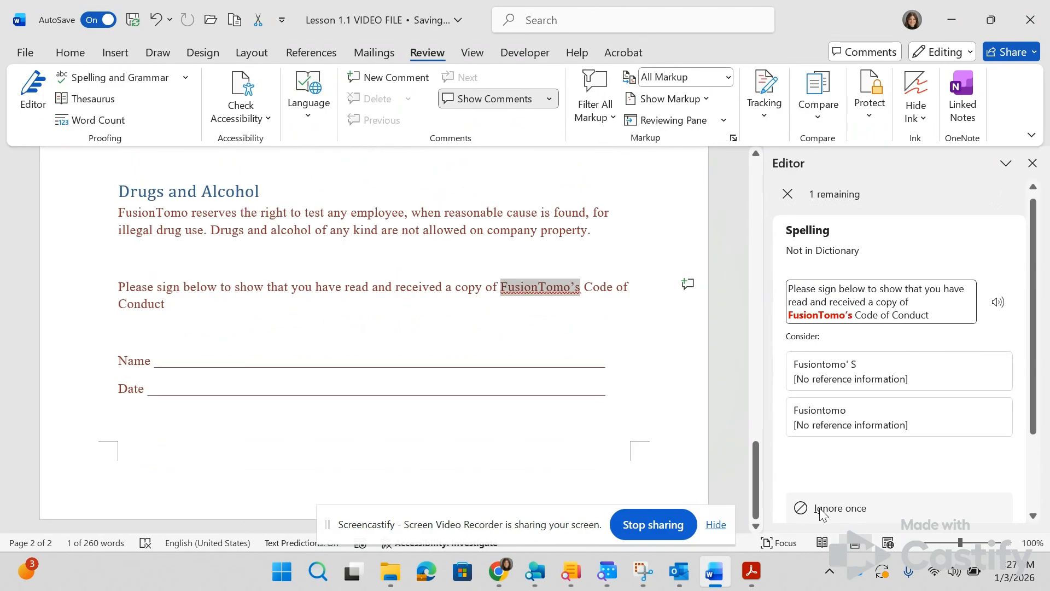
click(821, 509)
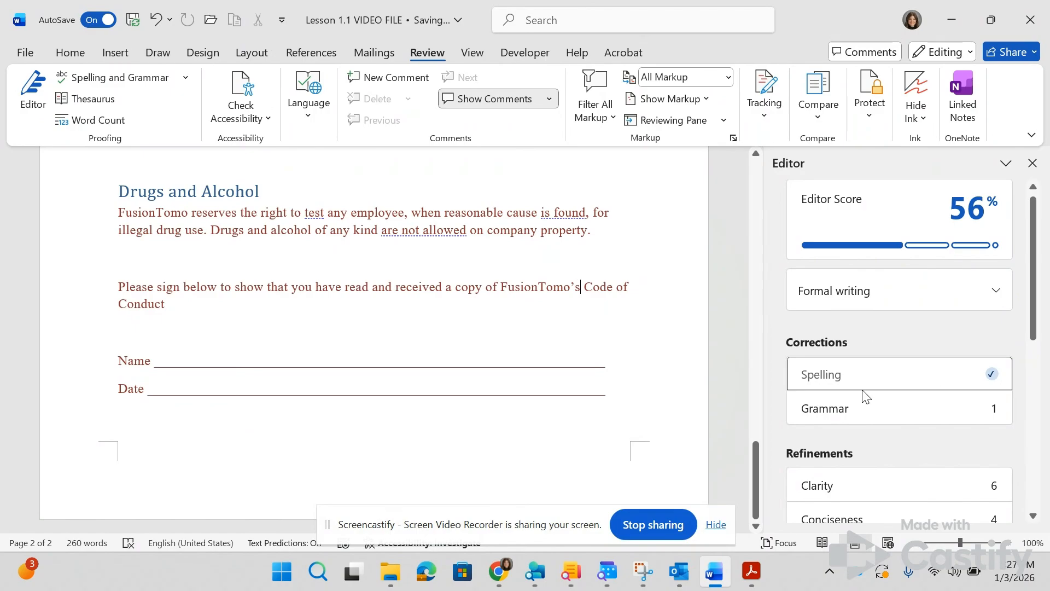
scroll(537, 349, up, 5)
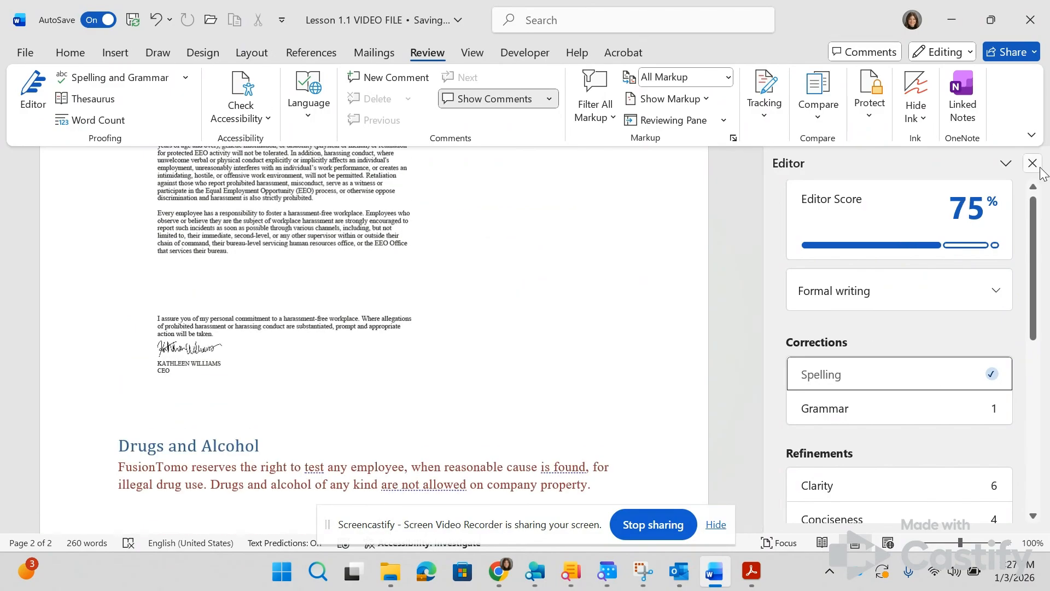
click(1039, 167)
scroll(371, 289, up, 10)
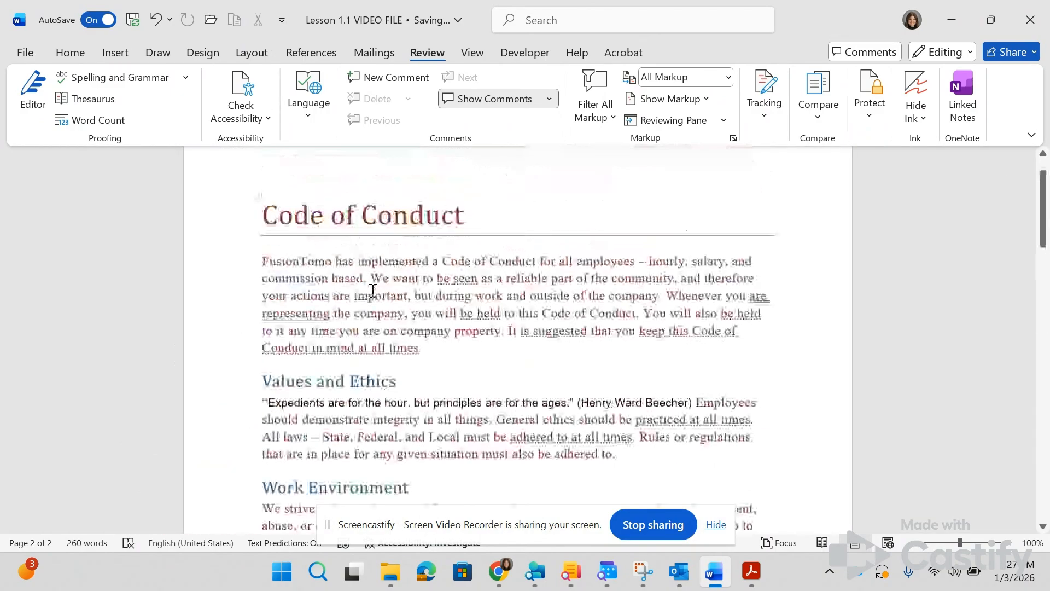
scroll(372, 290, down, 2)
Step: Save a copy of the document as "Lesson 1.1 REVISED" in the same folder, as the lesson instructions require
key(alt+Tab)
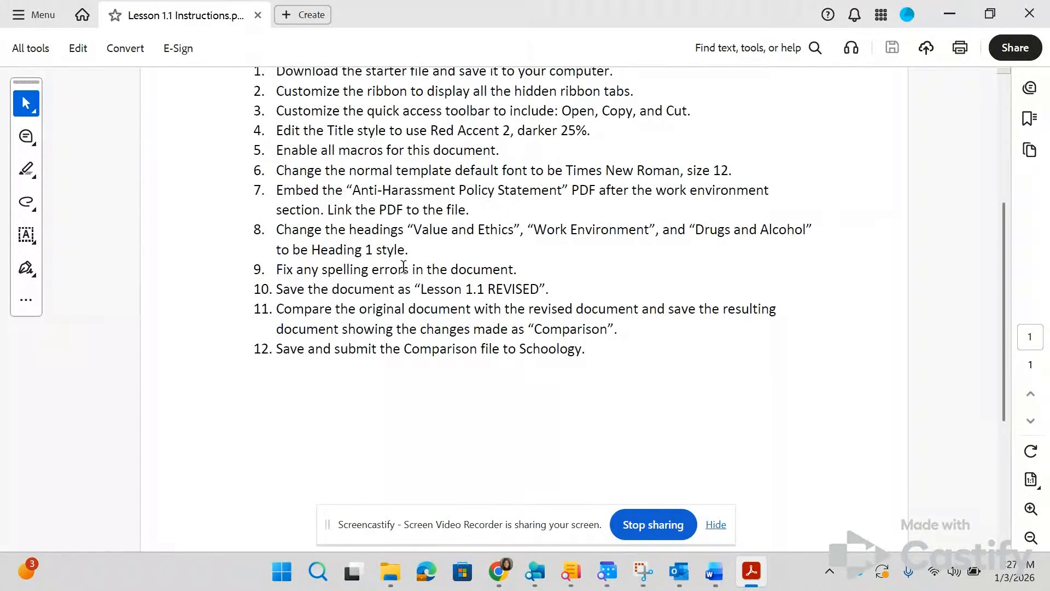
key(alt+Tab)
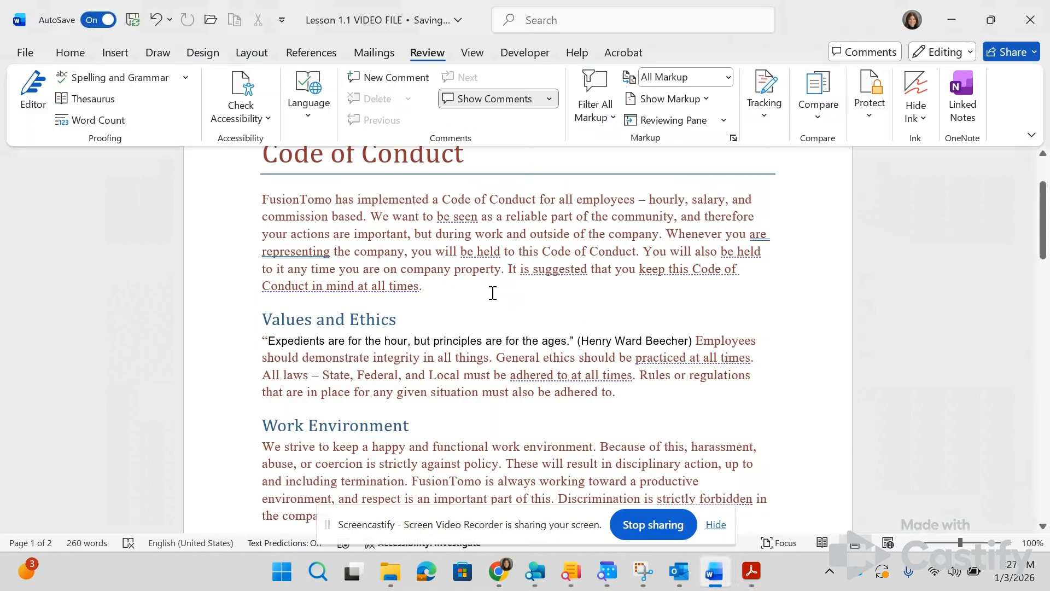
click(36, 51)
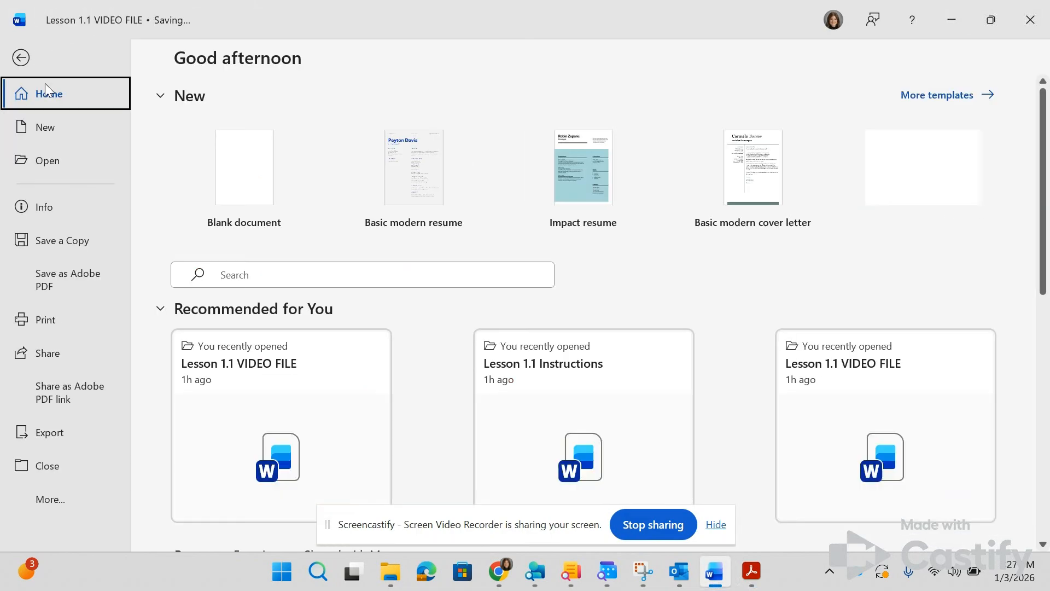
click(83, 242)
scroll(300, 403, down, 3)
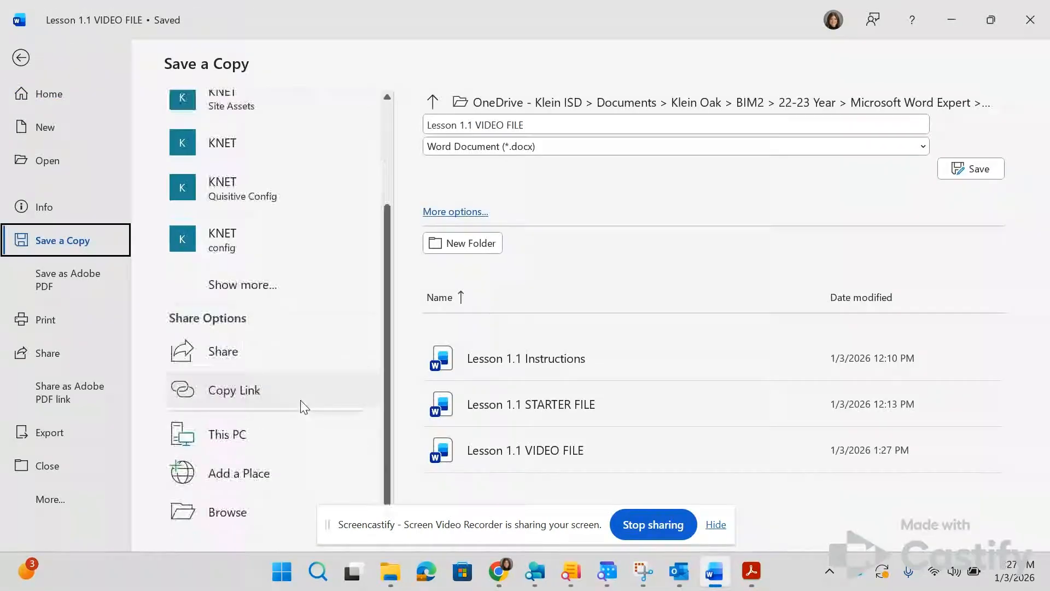
click(245, 523)
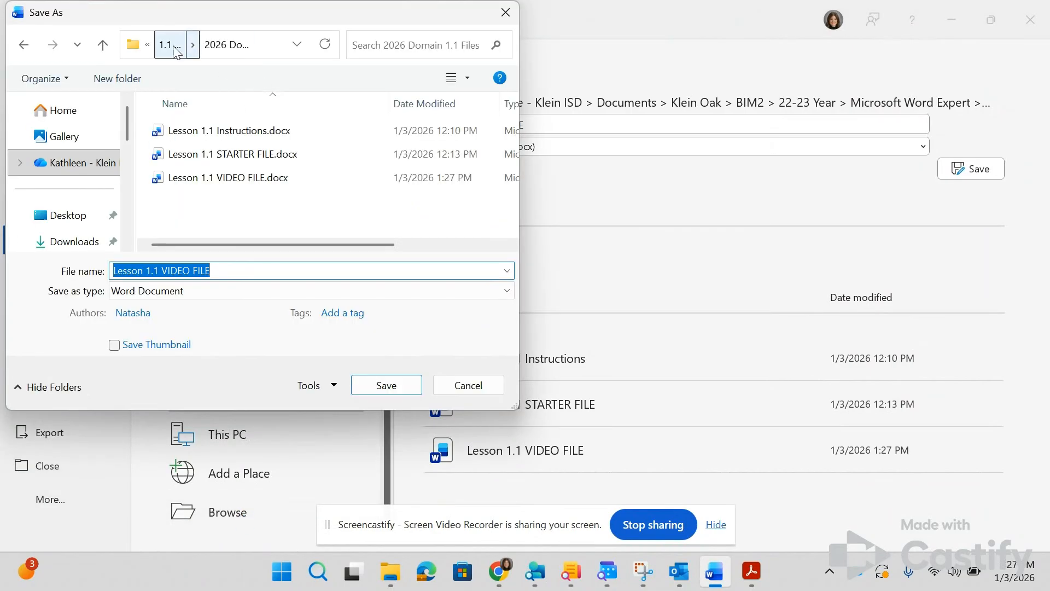
click(190, 270)
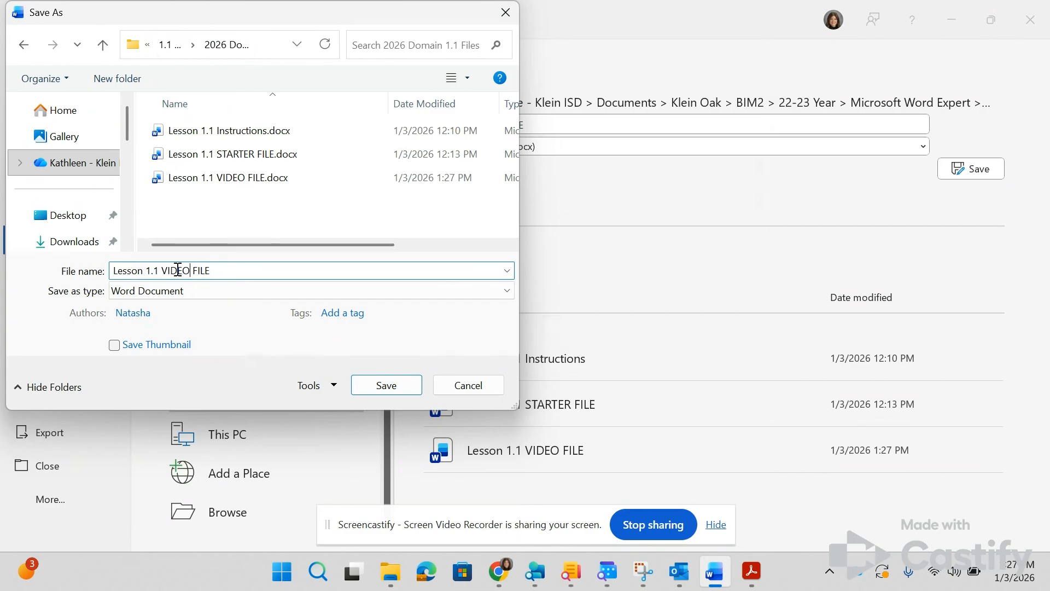
drag(163, 271, 274, 269)
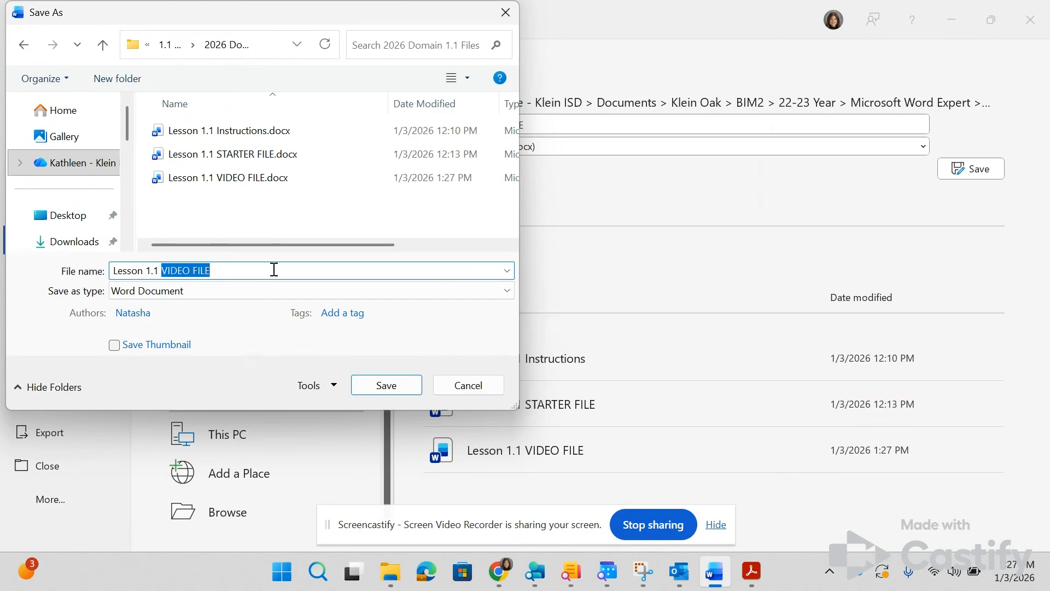
text(REVISE)
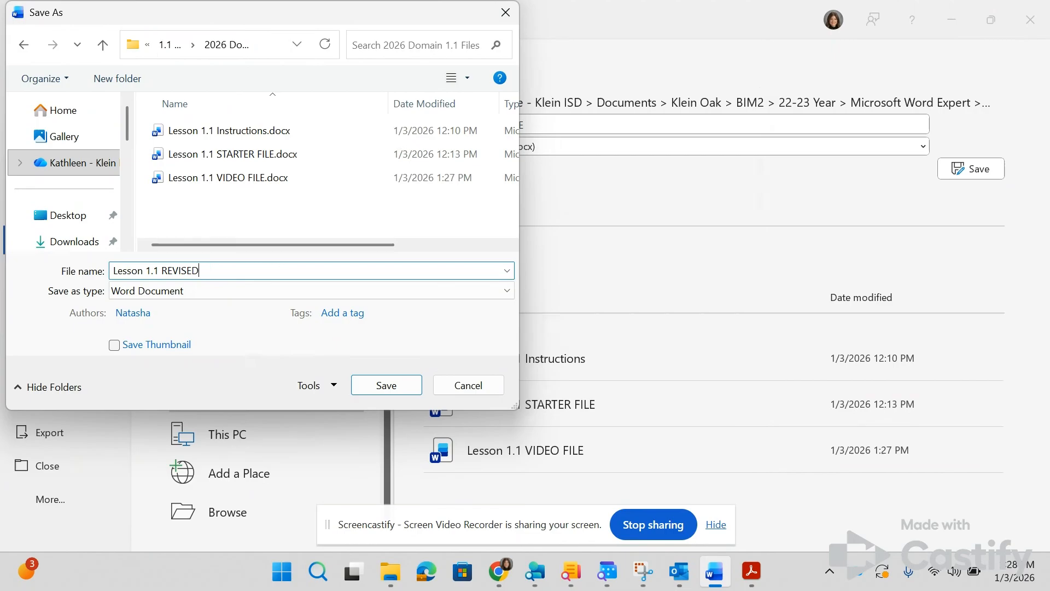
click(368, 382)
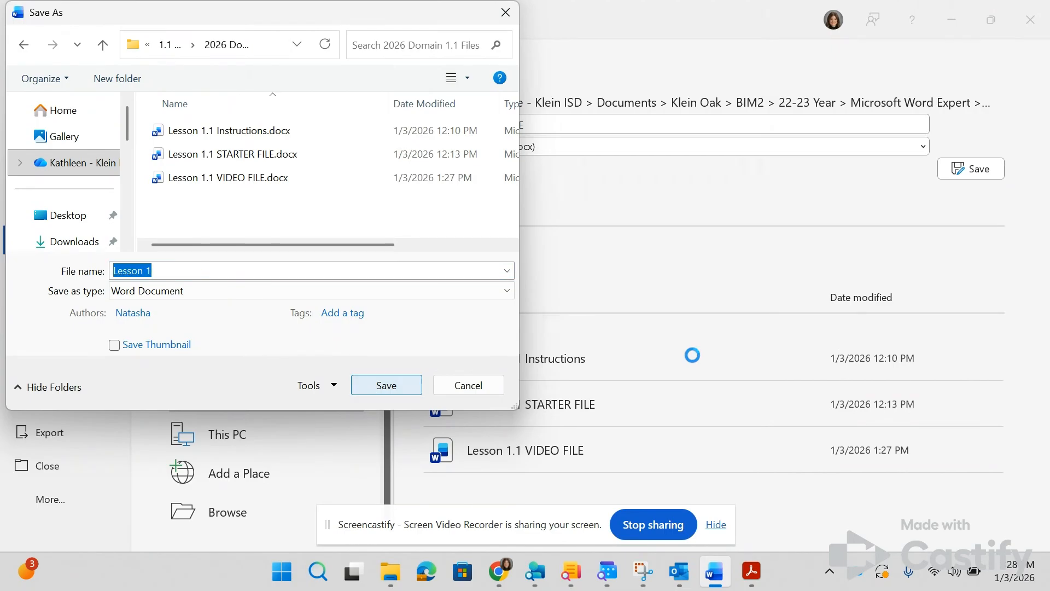
Step: Start a comparison of two document versions with "Lesson 1.1 STARTER FILE.docx" as the original document
key(alt+Tab)
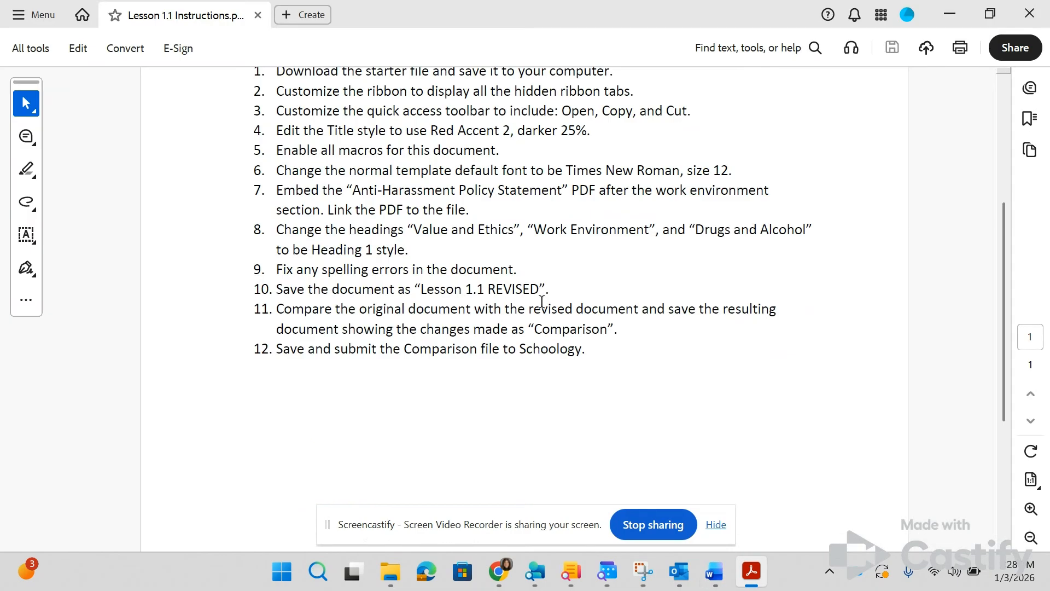
key(alt+Tab)
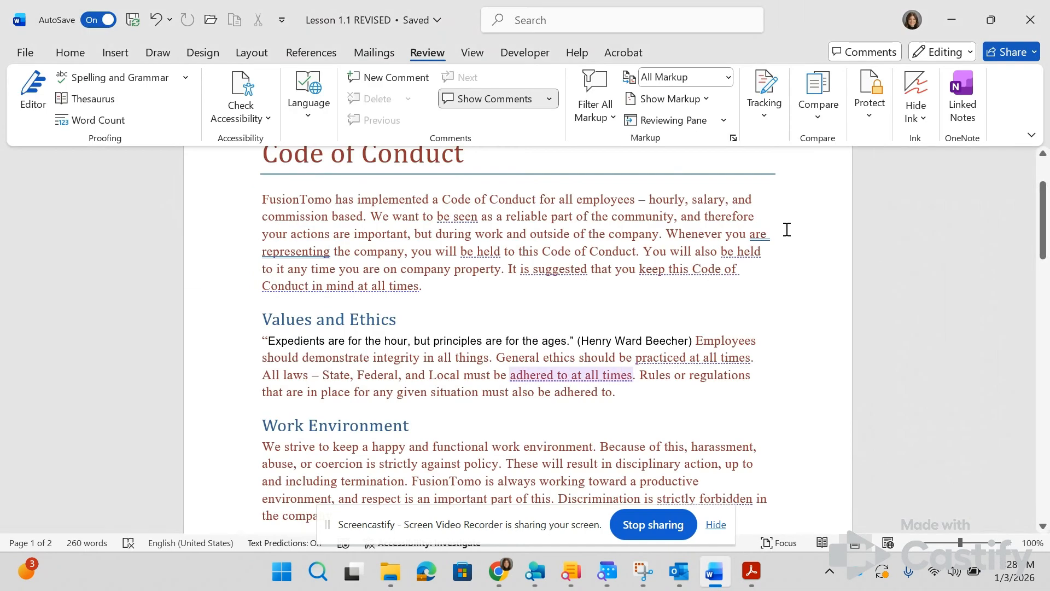
click(834, 115)
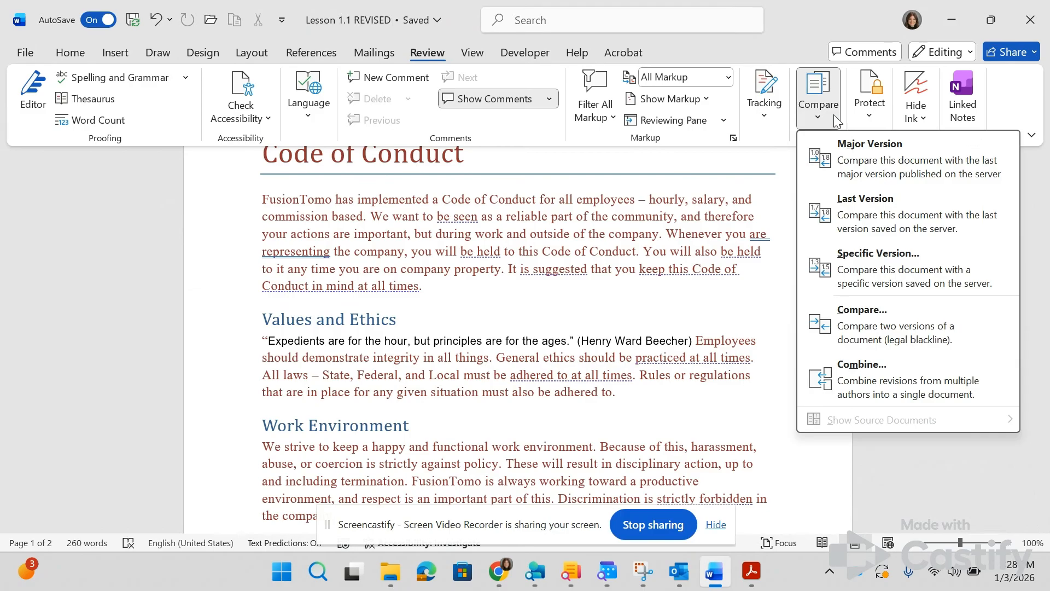
click(751, 188)
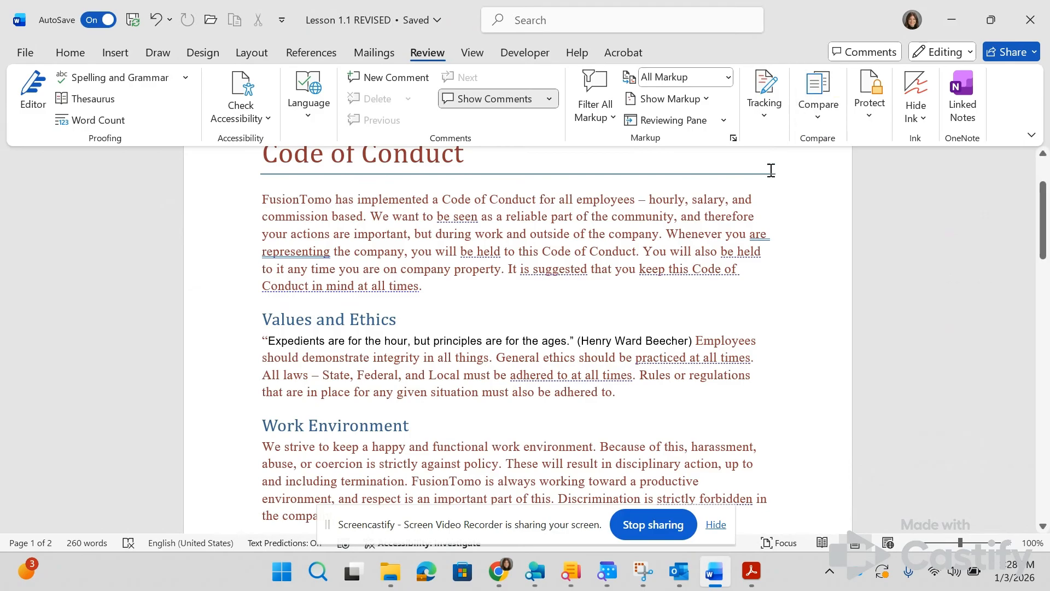
click(822, 105)
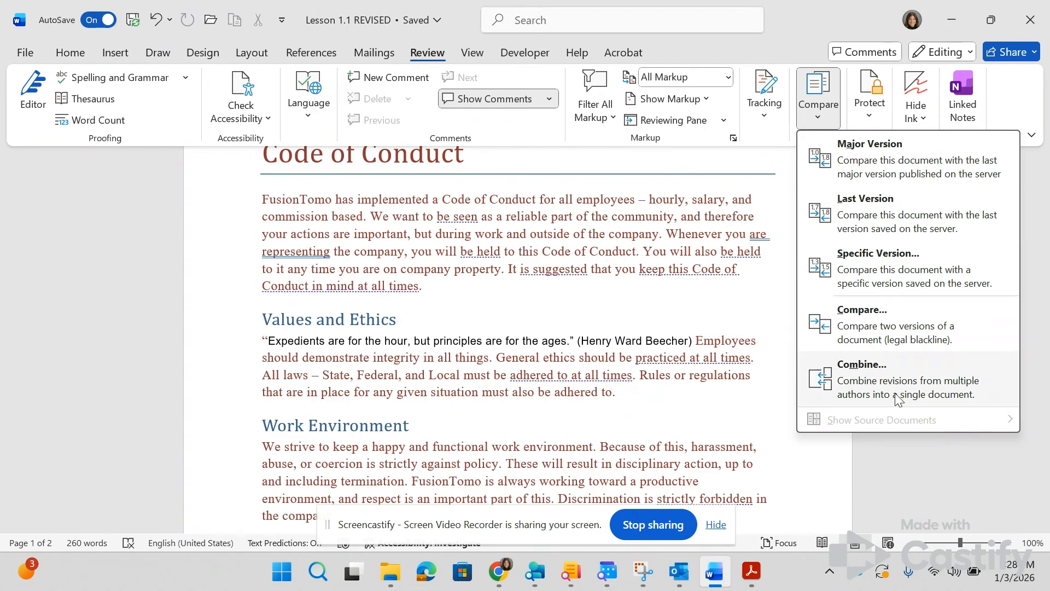
click(895, 338)
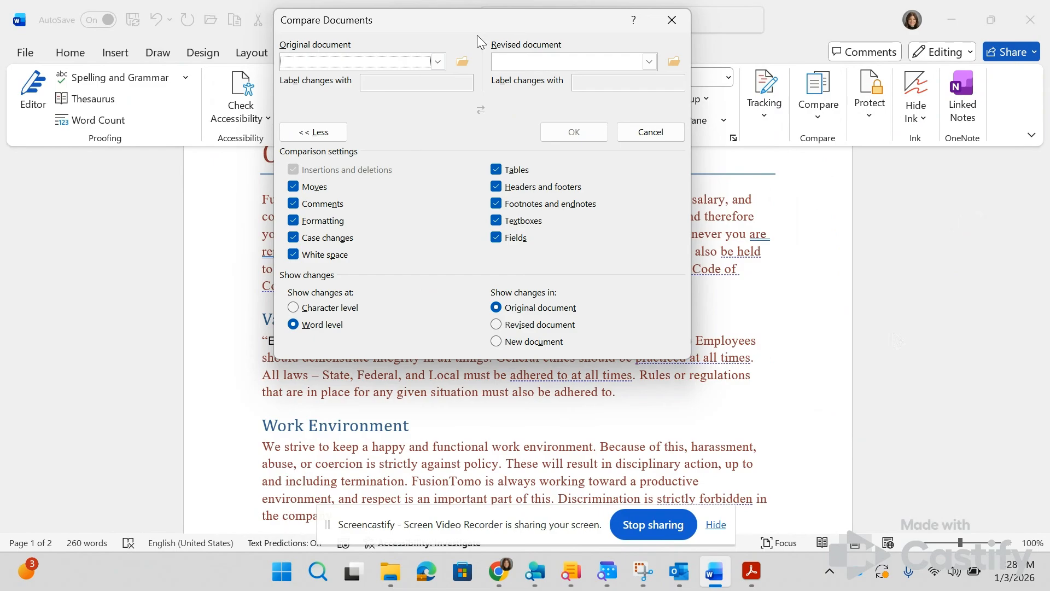
click(461, 61)
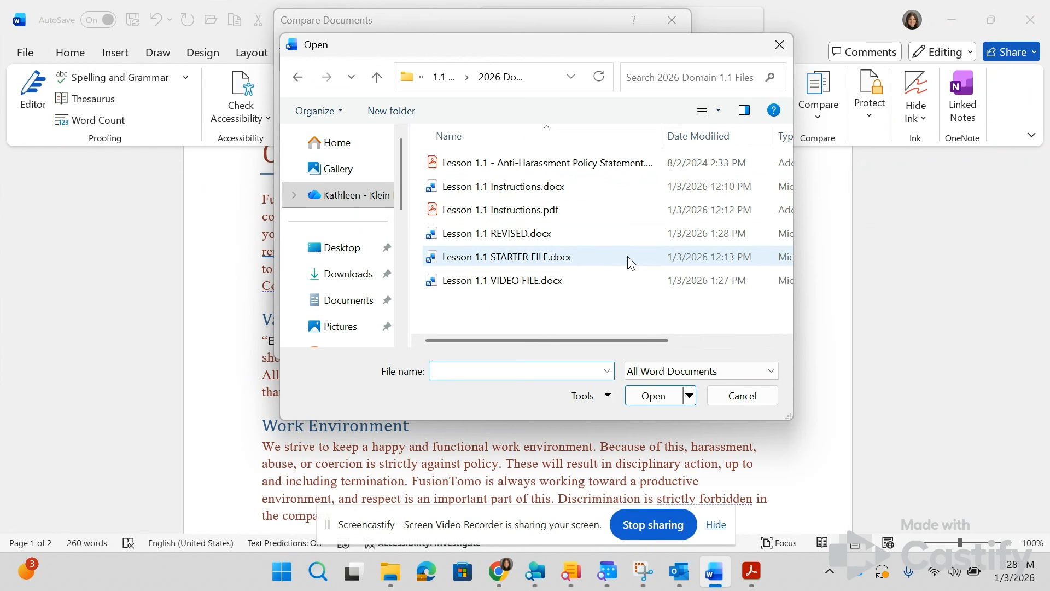
click(617, 284)
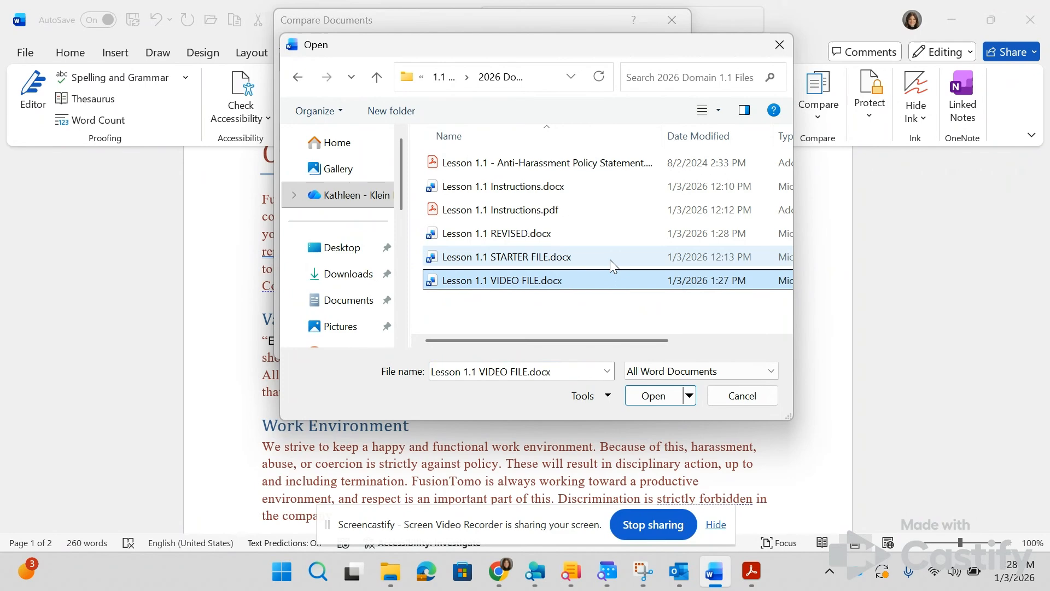
click(610, 259)
click(661, 398)
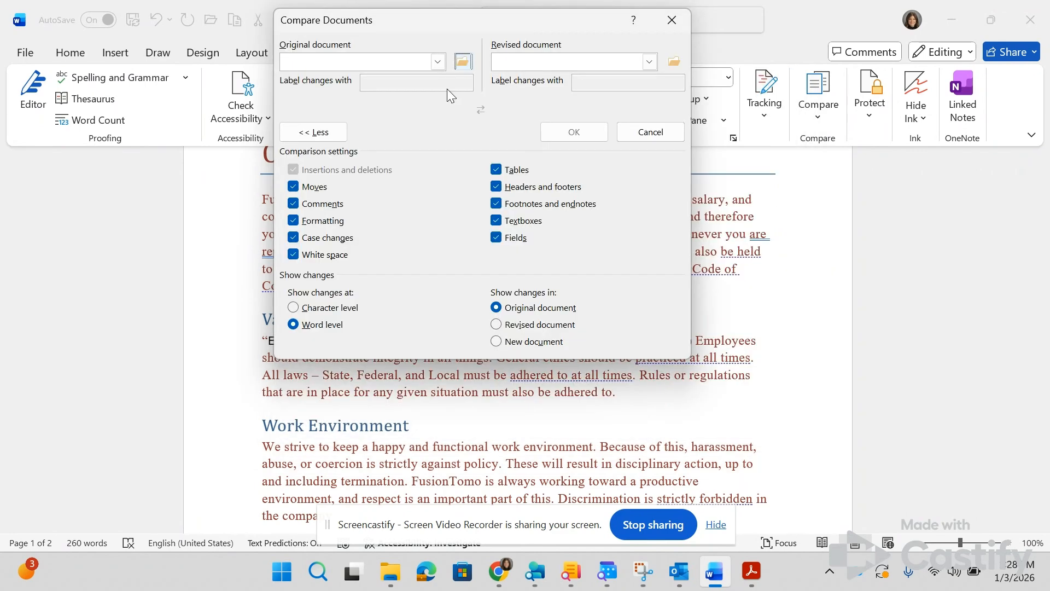
Step: Choose "Lesson 1.1 REVISED.docx" as the revised document for the comparison
click(676, 62)
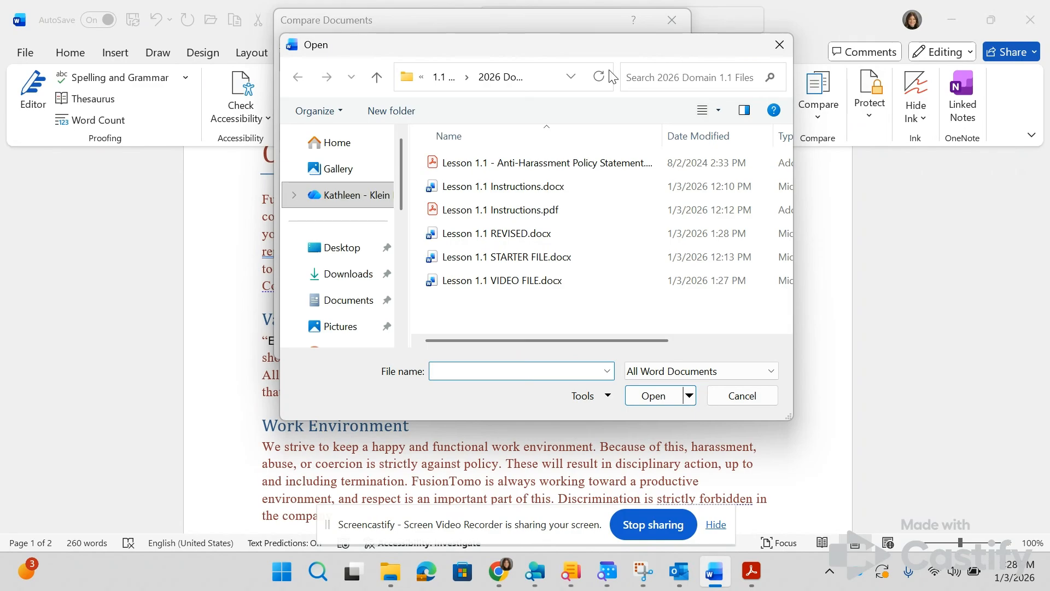
click(544, 234)
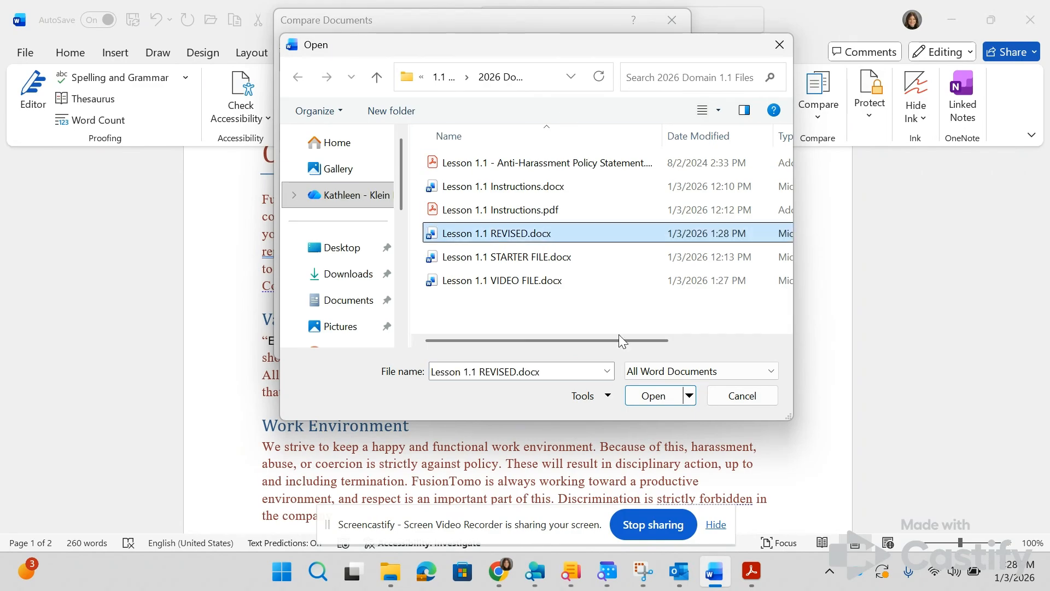
click(655, 397)
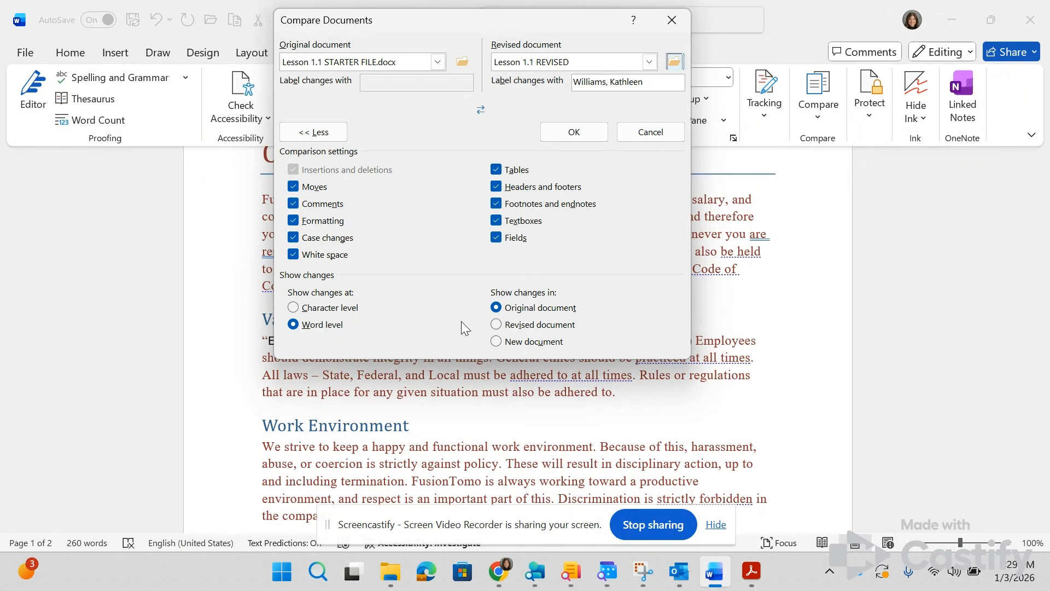
Step: Set the comparison to show changes in a new document, checking the lesson instructions, and run it
key(alt+Tab)
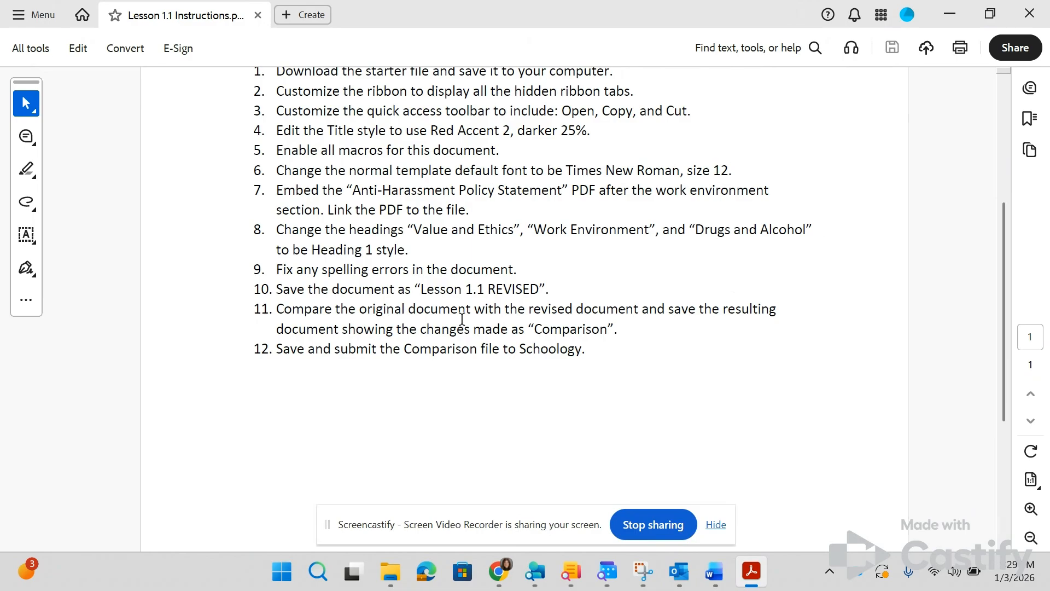
key(alt+Tab)
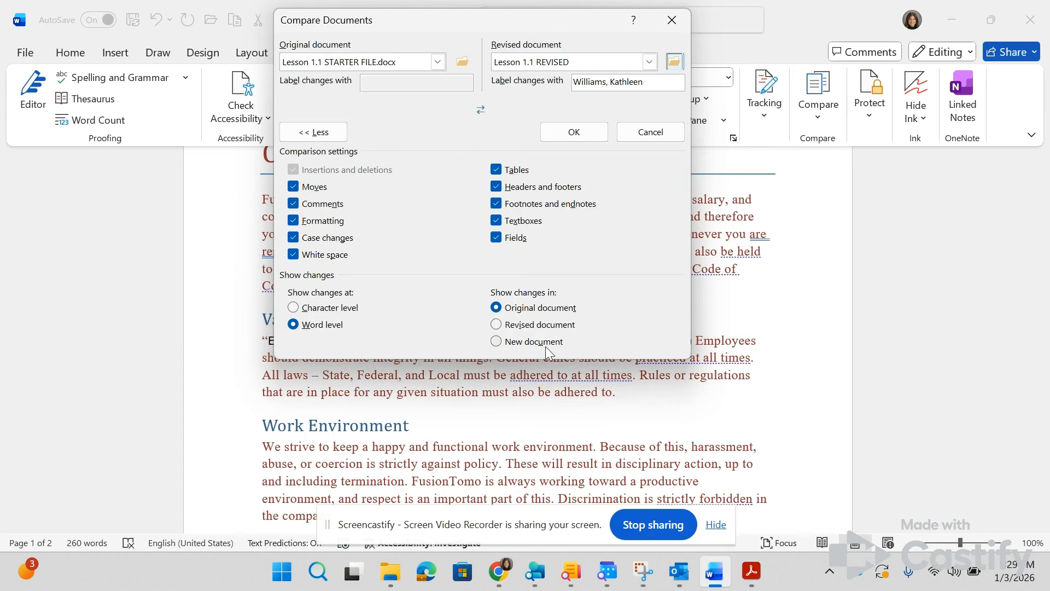
click(546, 345)
key(alt+Tab)
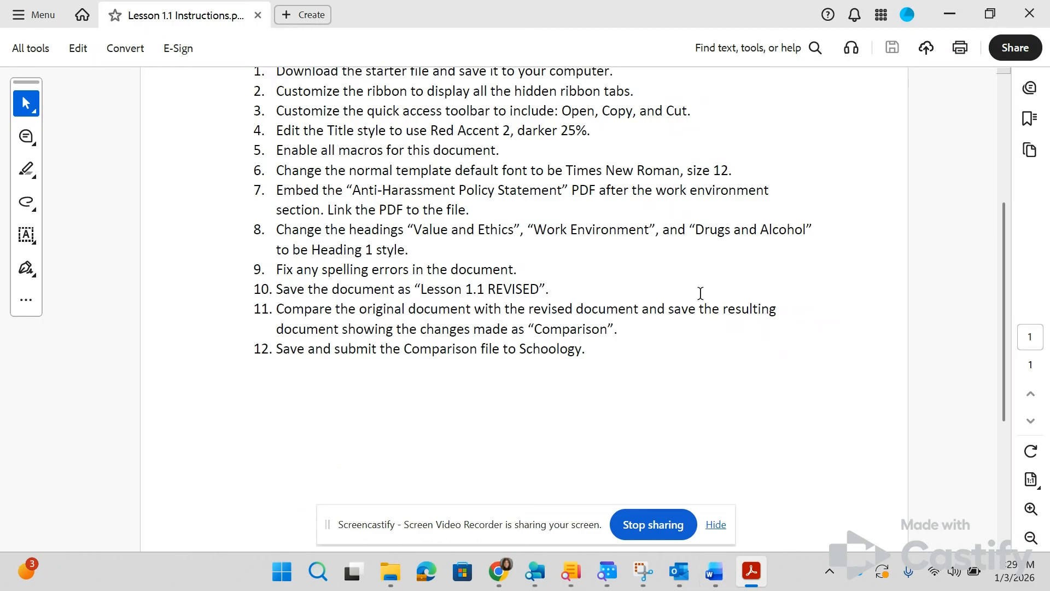
key(alt+Tab)
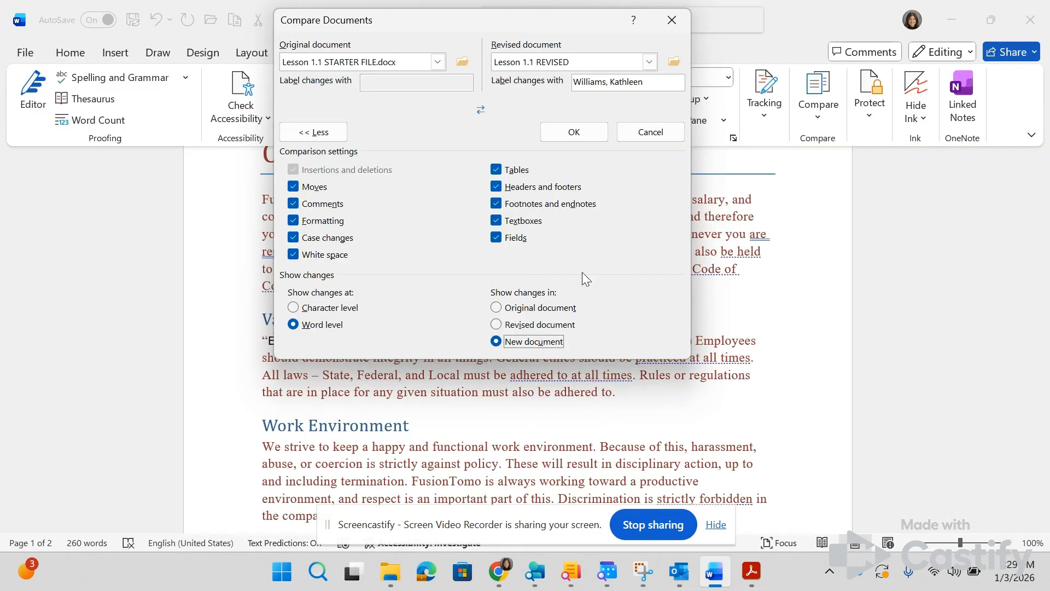
click(560, 129)
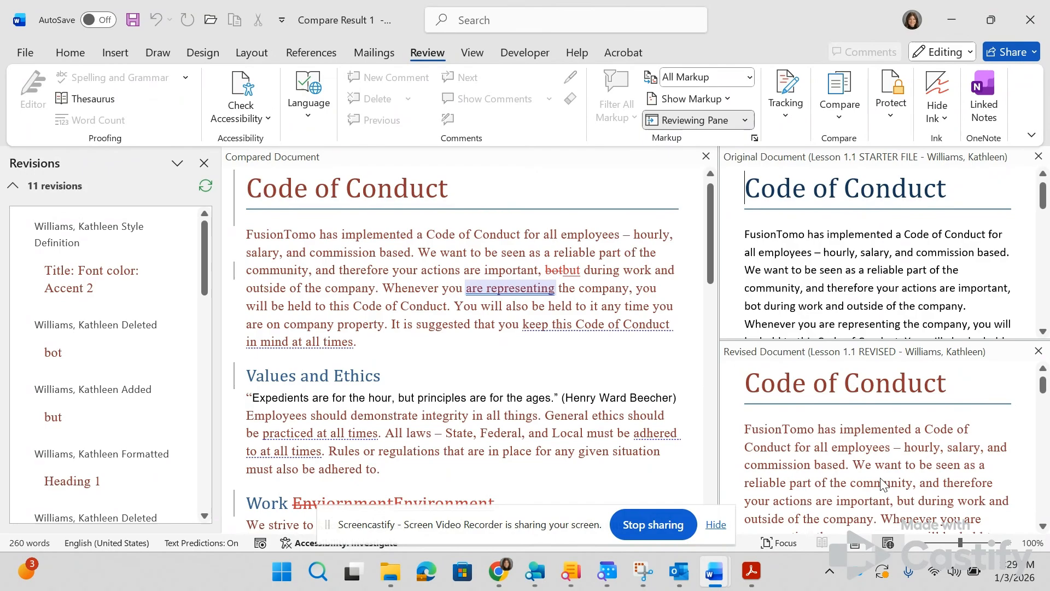
Step: Examine the marked changes throughout the compared document against the original and revised versions
scroll(413, 322, down, 2)
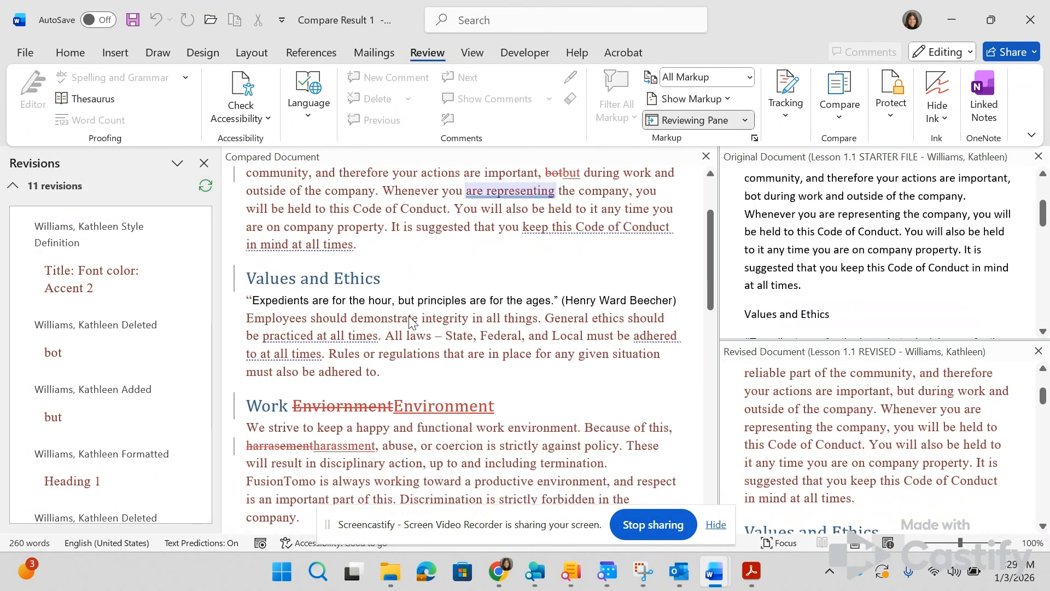
scroll(413, 323, down, 4)
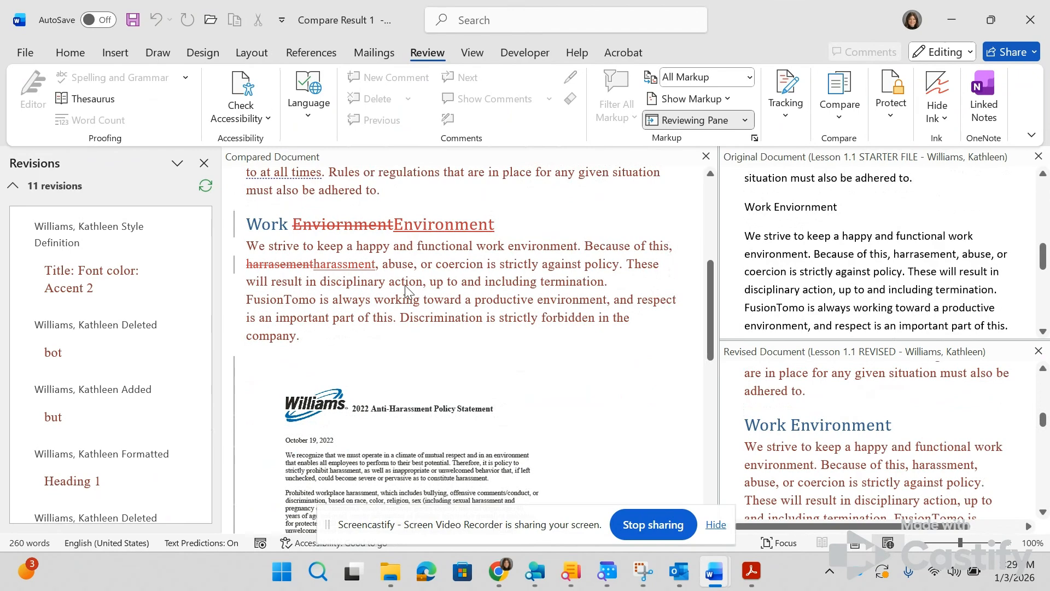
scroll(405, 286, up, 6)
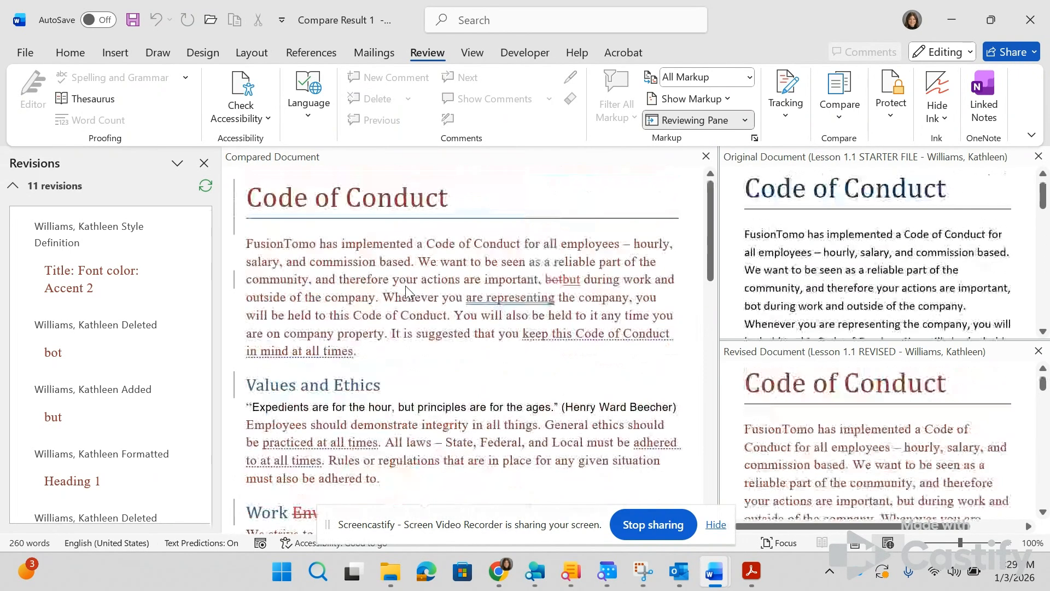
scroll(405, 286, down, 3)
scroll(406, 285, up, 3)
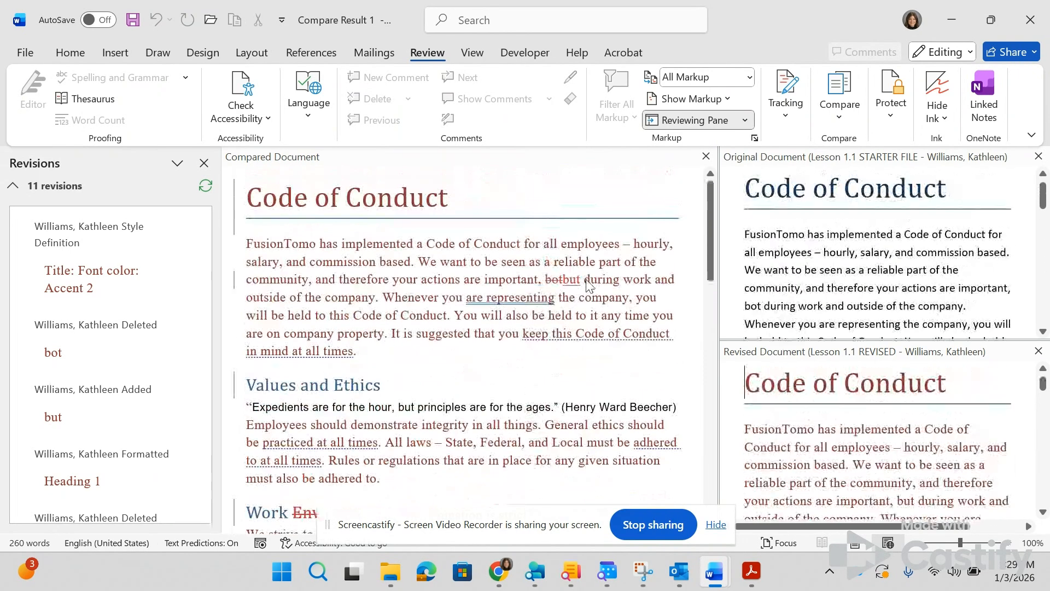
scroll(556, 288, down, 15)
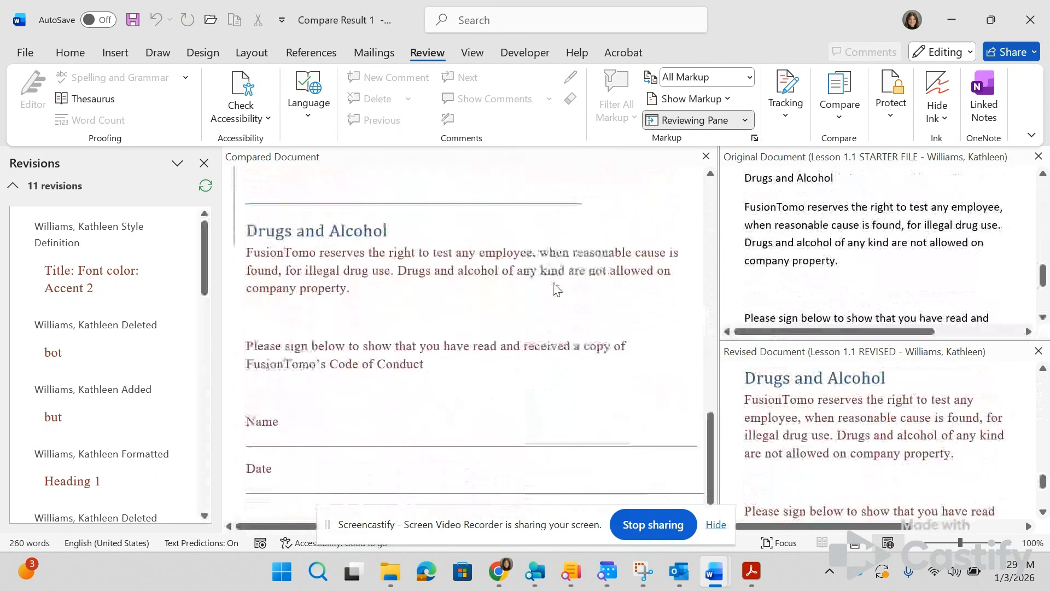
scroll(557, 289, up, 12)
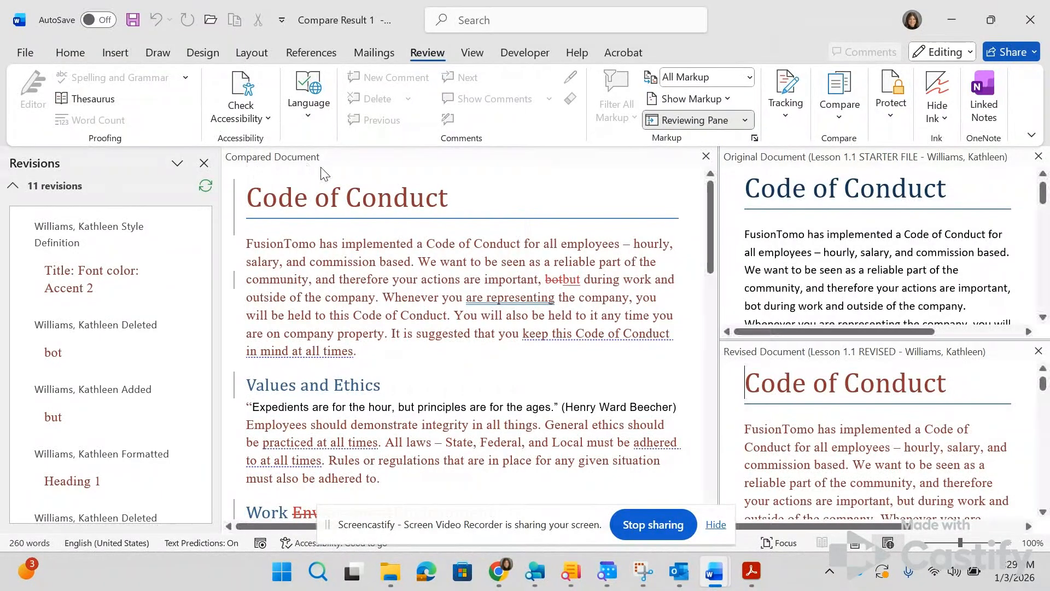
Step: Close the original and revised source document views and check the revision marks in the compared document
click(1039, 157)
click(1038, 156)
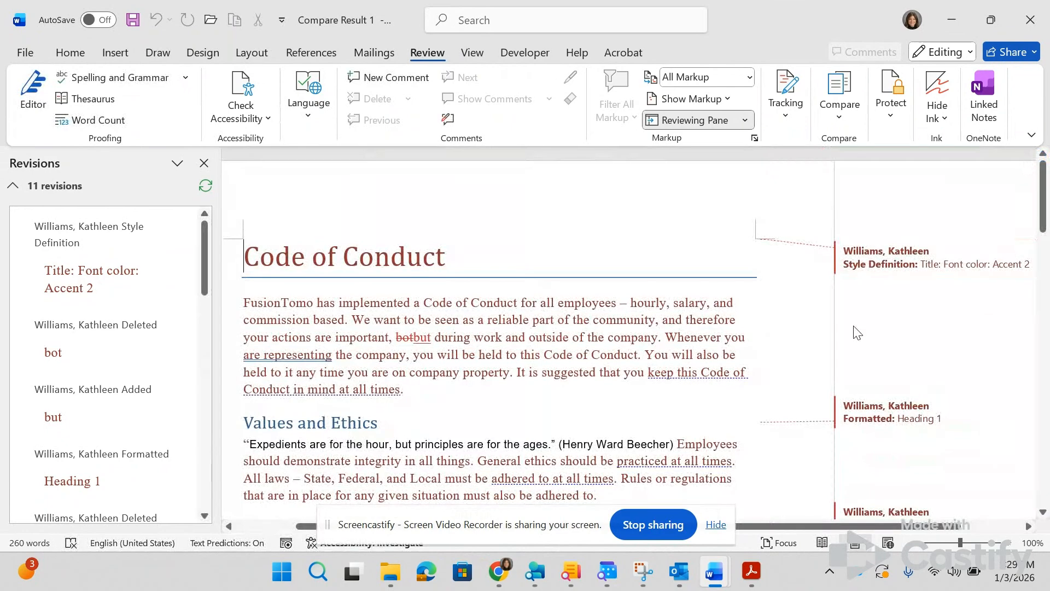
scroll(856, 331, down, 2)
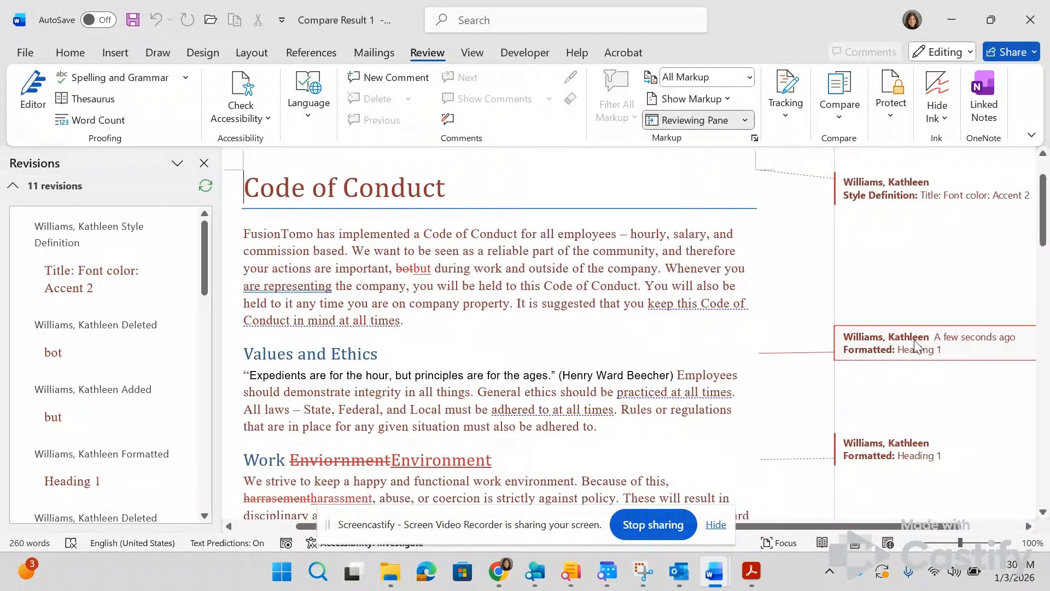
scroll(914, 356, down, 1)
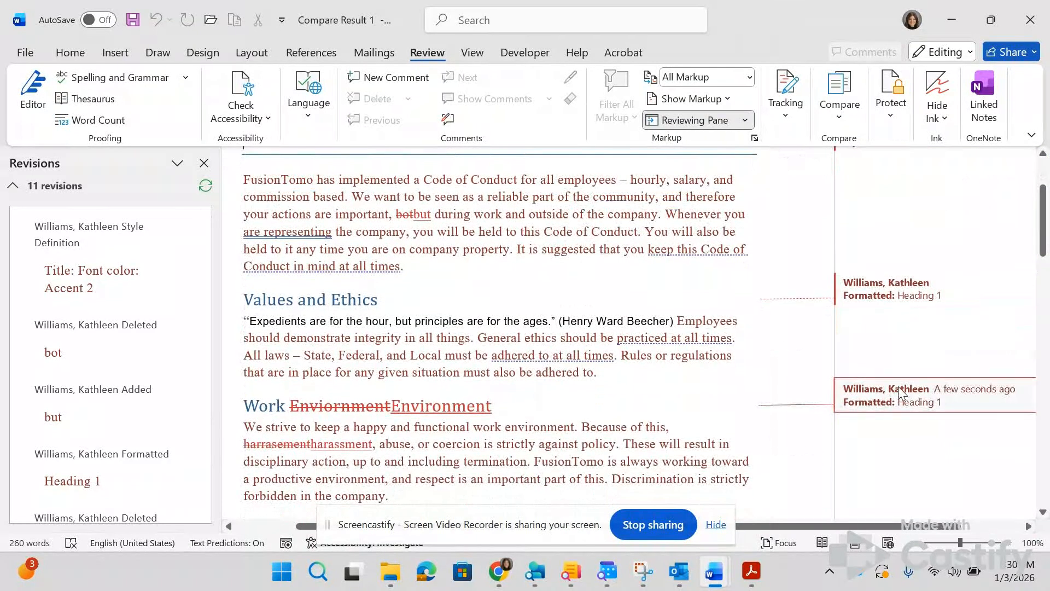
Step: Start saving a copy of the compared document and browse within Documents to the "Klein Oak" > "BIM2" folder
scroll(898, 387, up, 2)
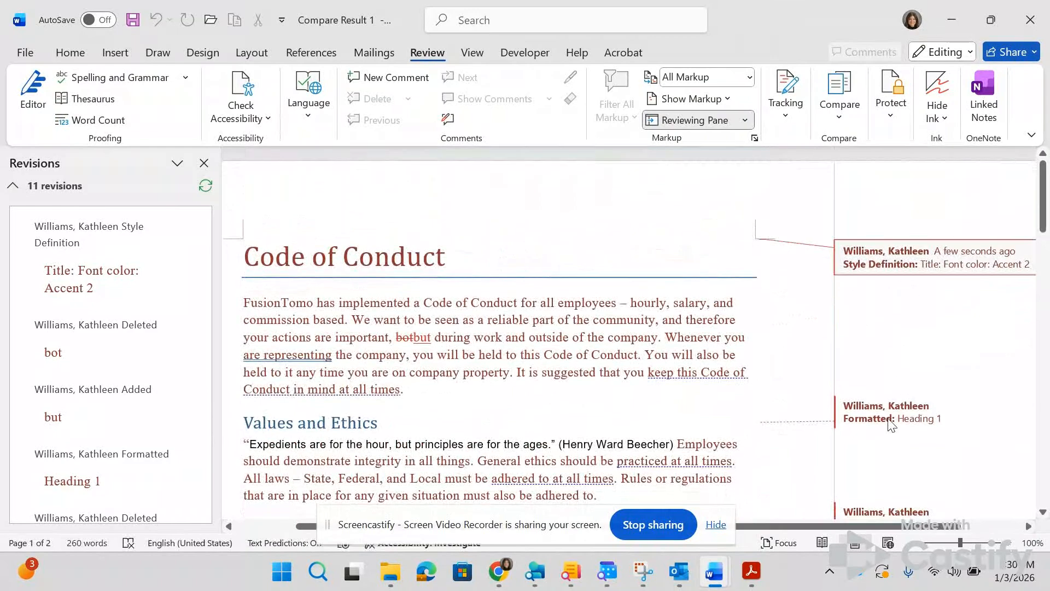
scroll(891, 425, down, 8)
scroll(891, 425, up, 9)
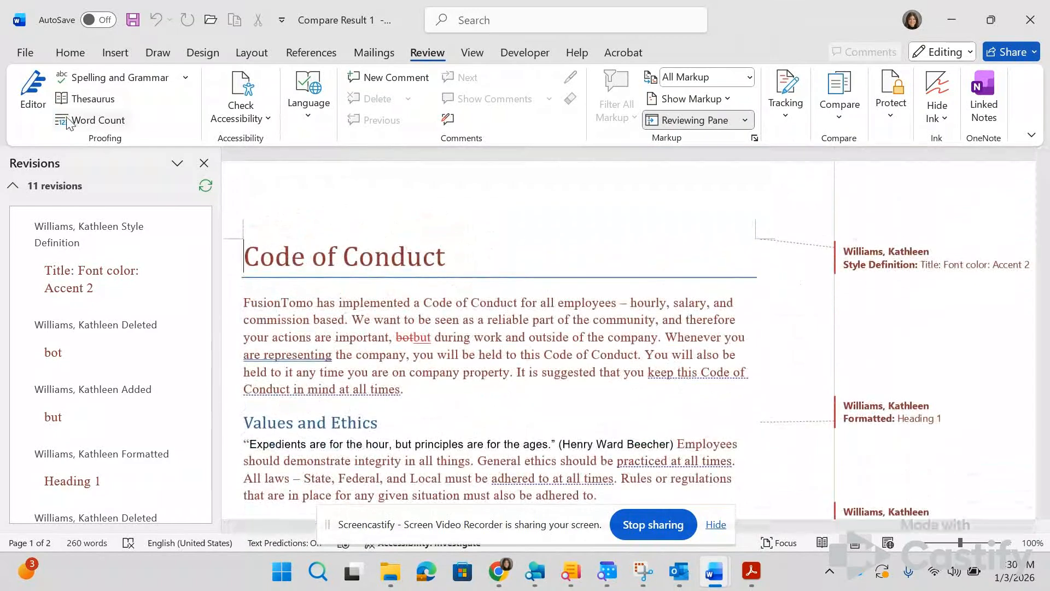
click(25, 53)
click(63, 280)
scroll(241, 459, down, 3)
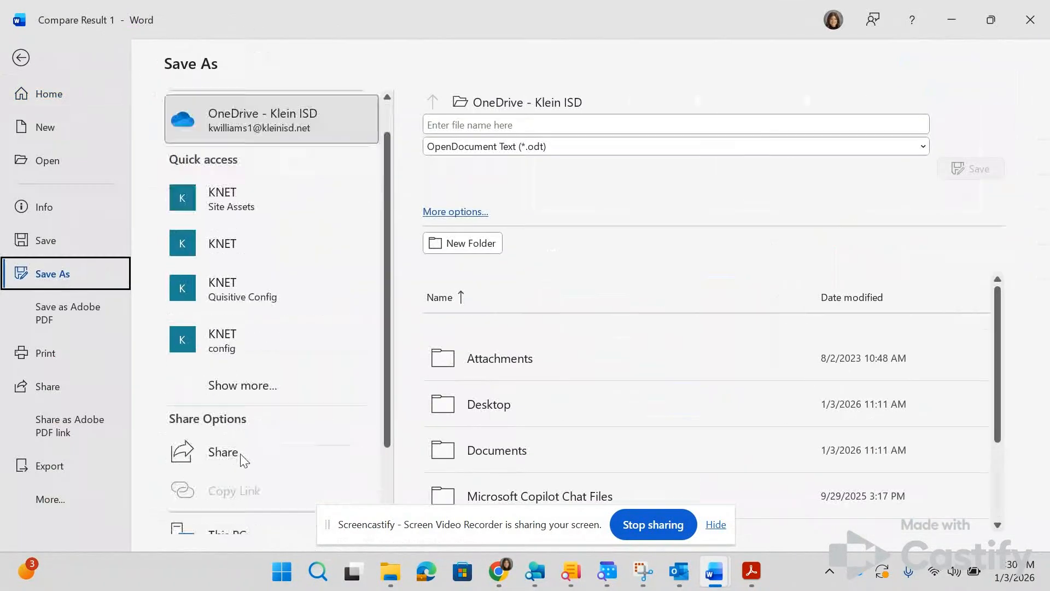
click(223, 515)
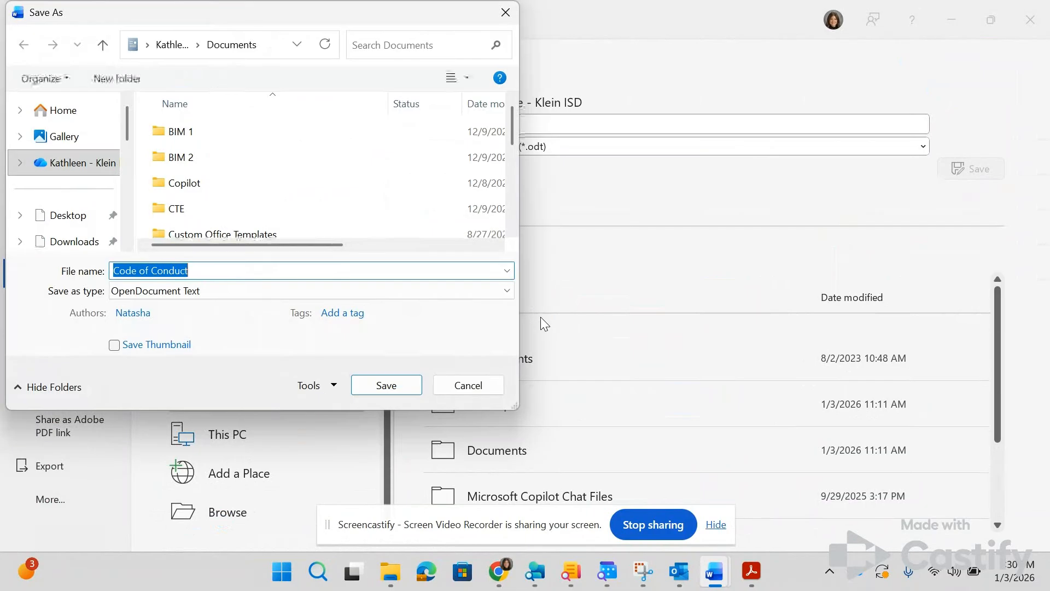
scroll(202, 190, down, 1)
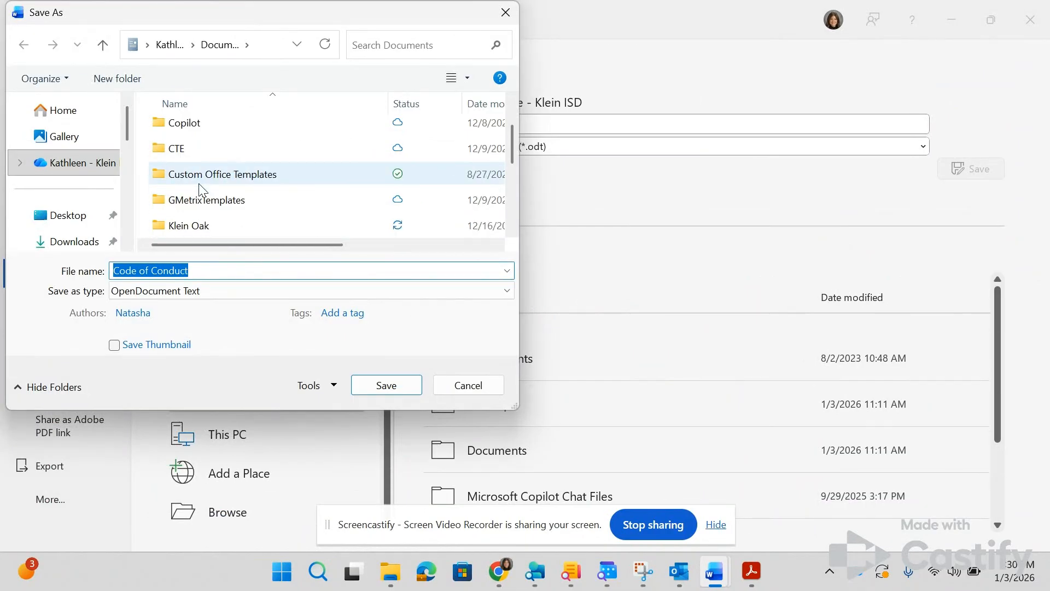
double_click(189, 226)
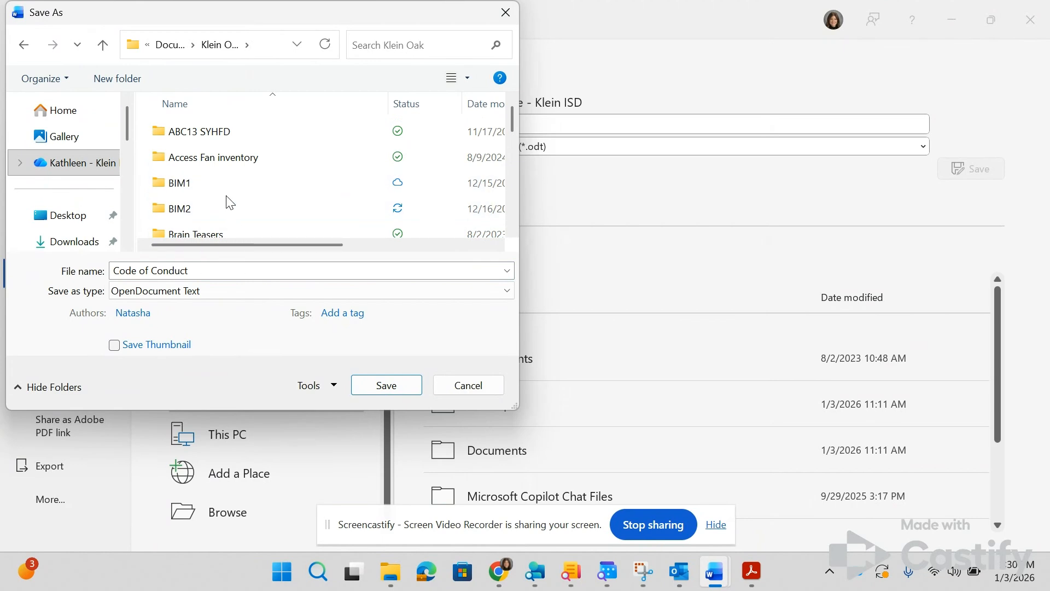
click(226, 205)
double_click(226, 208)
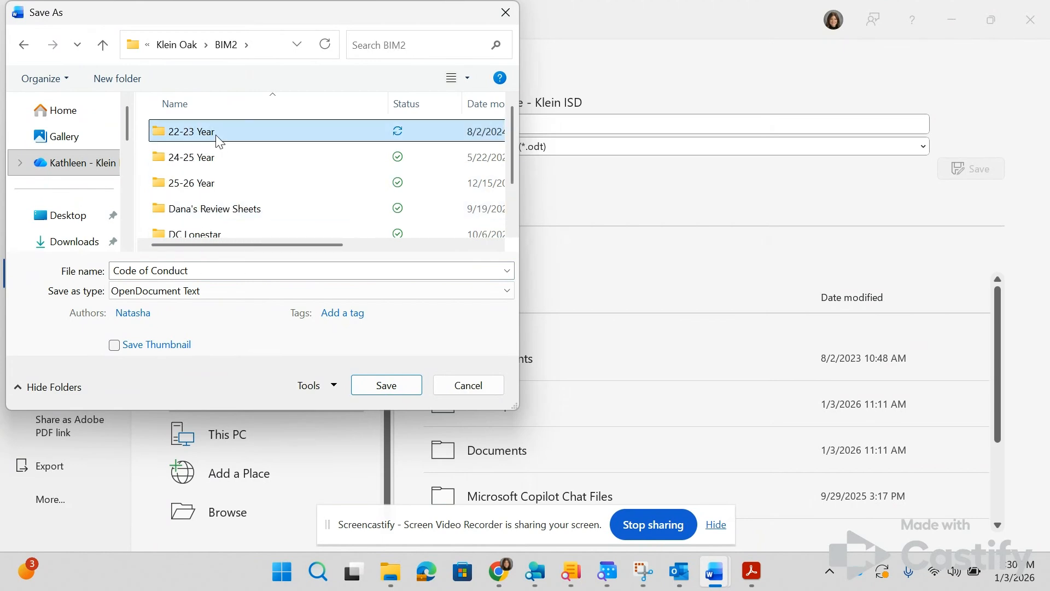
Step: Set the save location to "22-23 Year" > "Microsoft Word Expert" > "Domains" > "1.1 Manage Documents and Templates" > "2026 Domain 1.1 Files"
double_click(218, 138)
scroll(249, 213, down, 1)
double_click(246, 205)
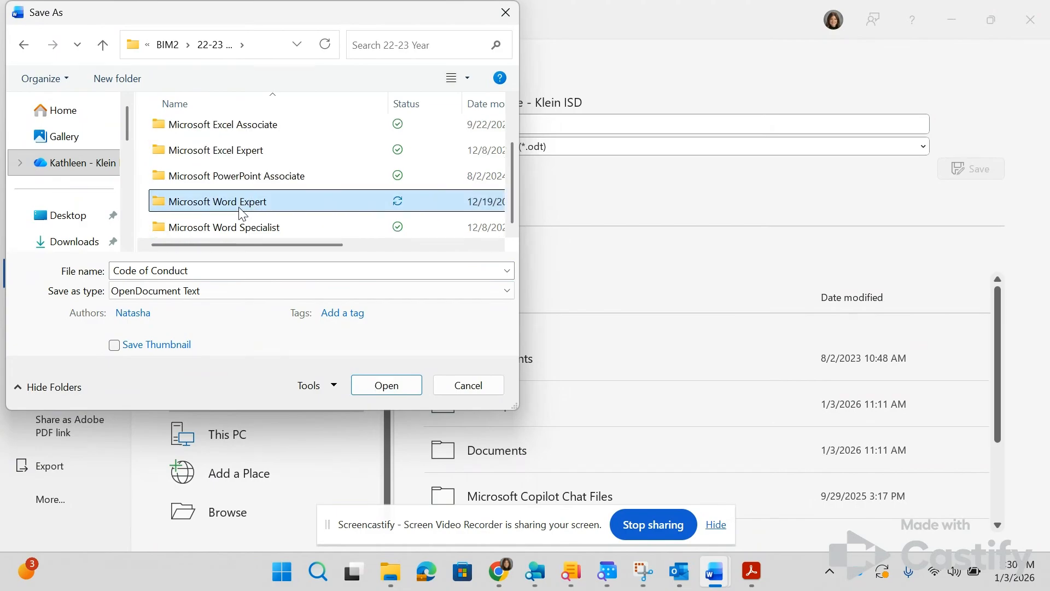
double_click(230, 133)
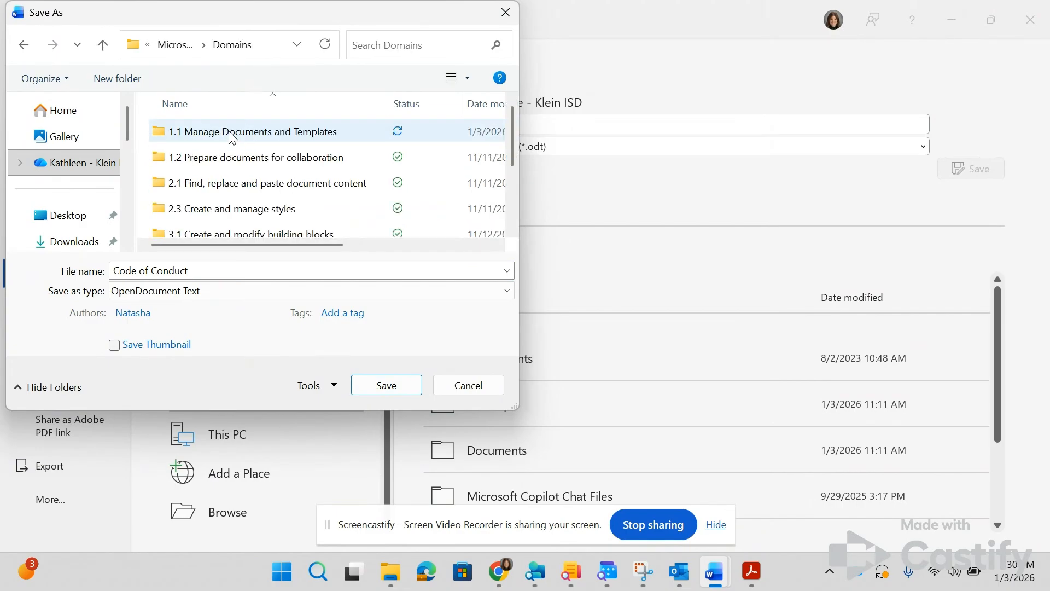
click(231, 135)
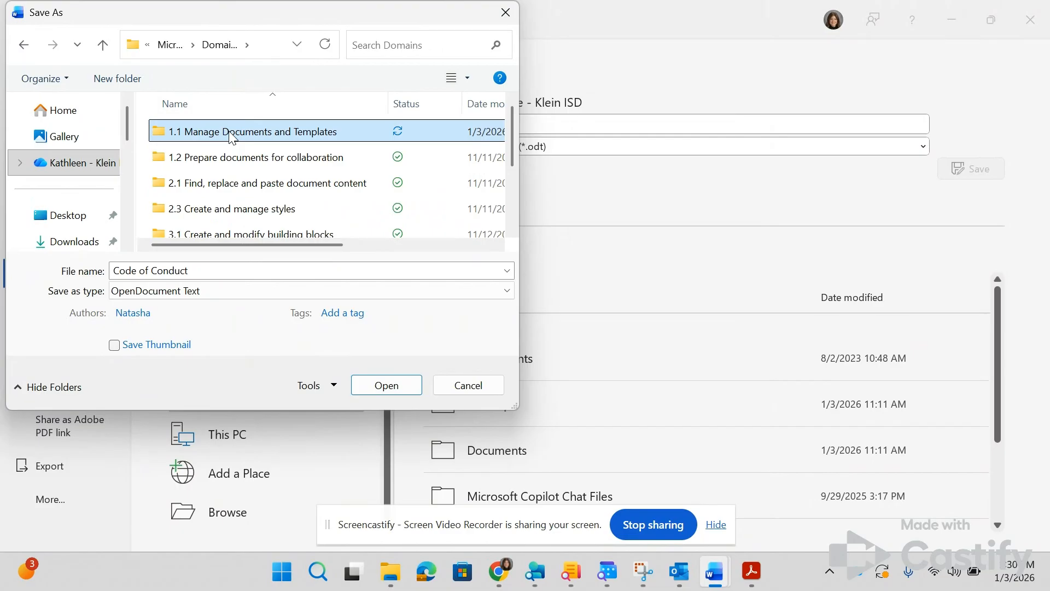
double_click(229, 134)
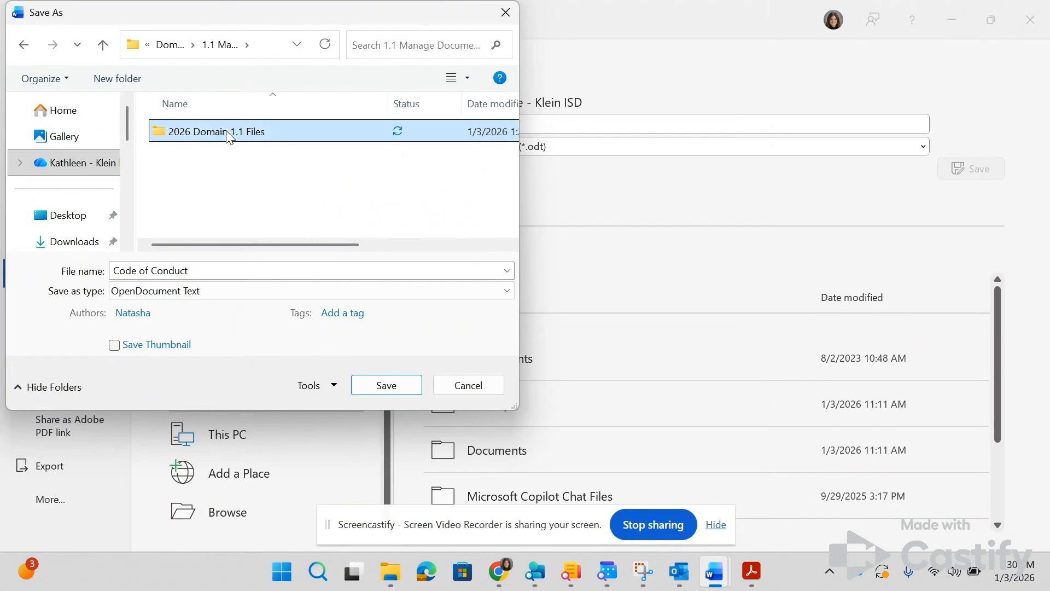
double_click(229, 134)
Step: Name the file "Comparison" and set its file type to Word Document
click(197, 272)
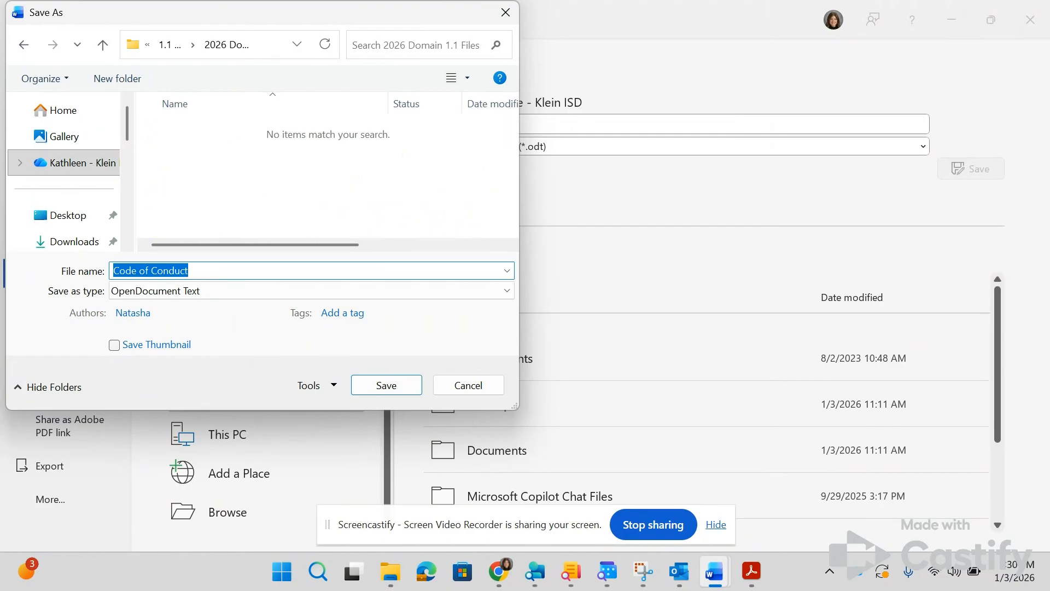
text(COm)
key(BackSpace)
key(BackSpace)
text(omparison)
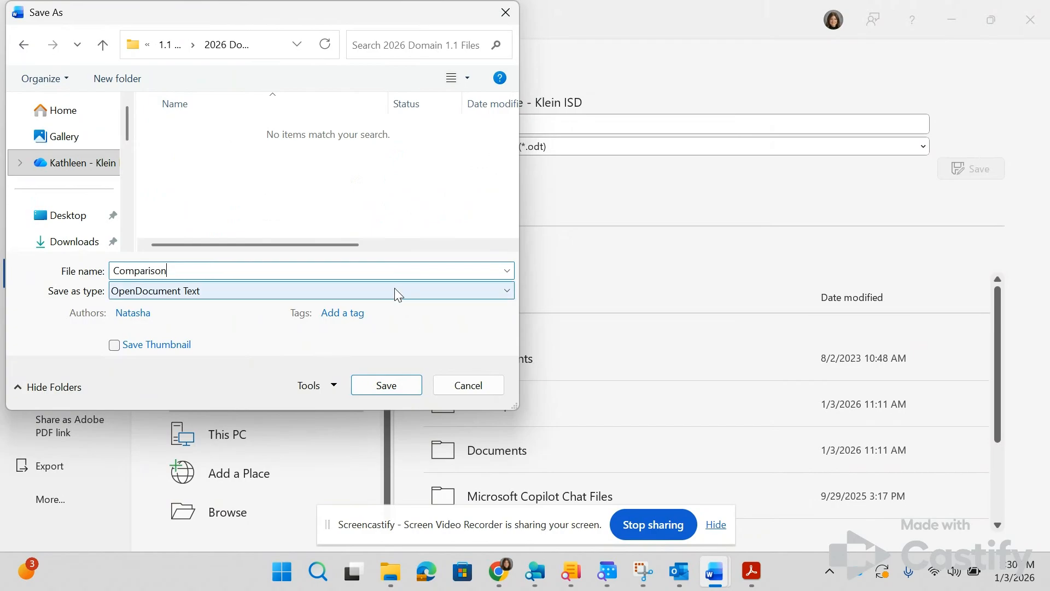
click(149, 294)
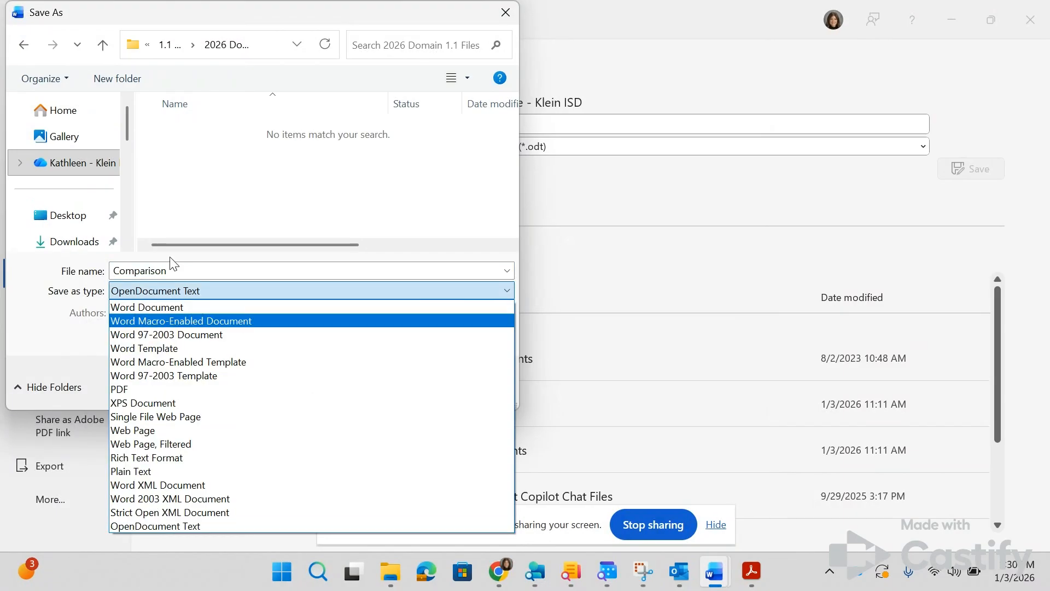
click(147, 307)
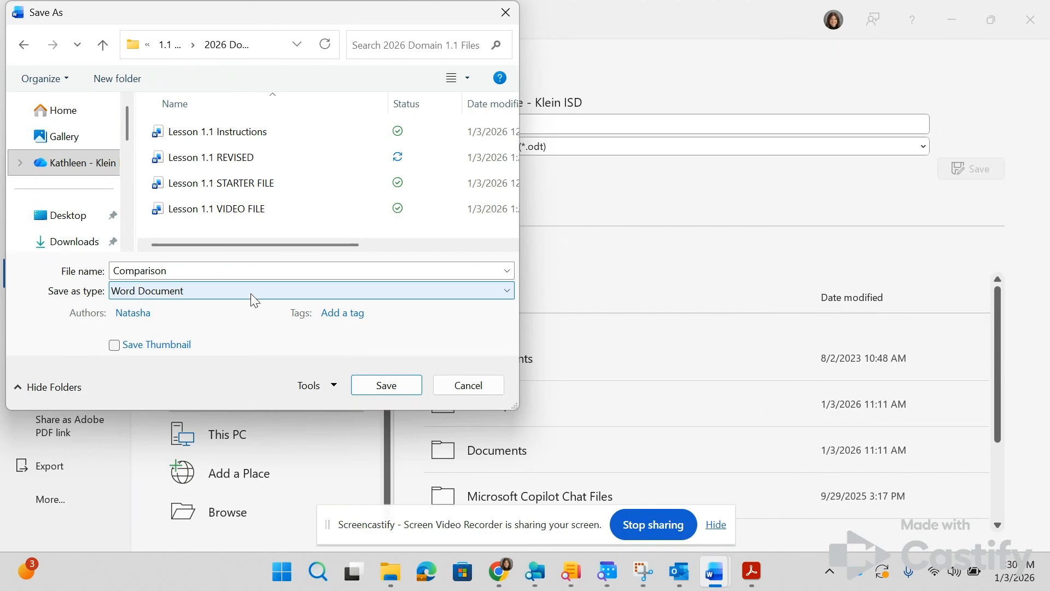
Step: Check the lesson instructions in the PDF, save the "Comparison" document, and look through its pages
click(751, 571)
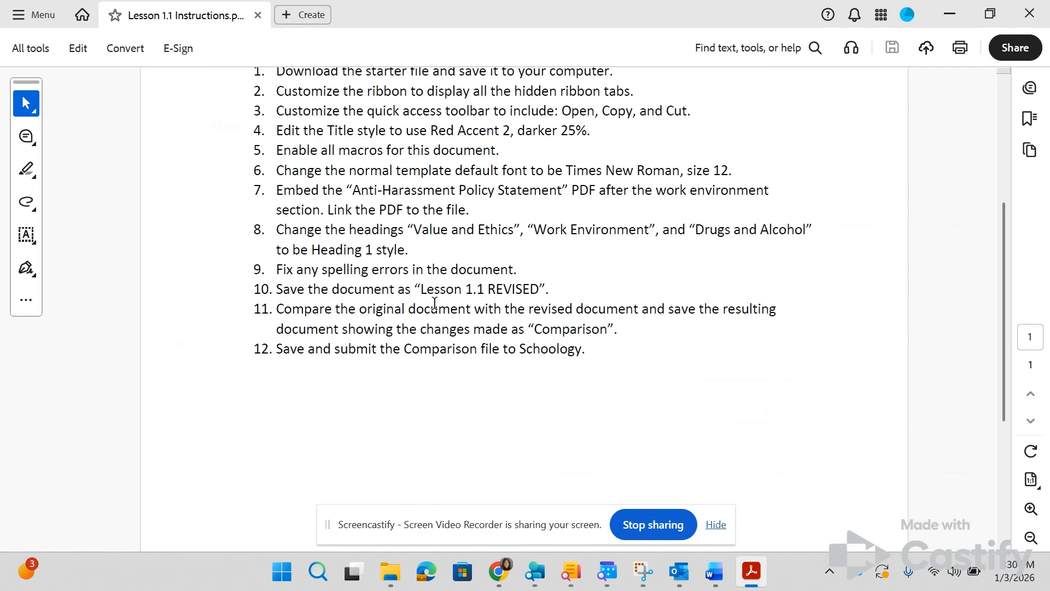
key(alt+Tab)
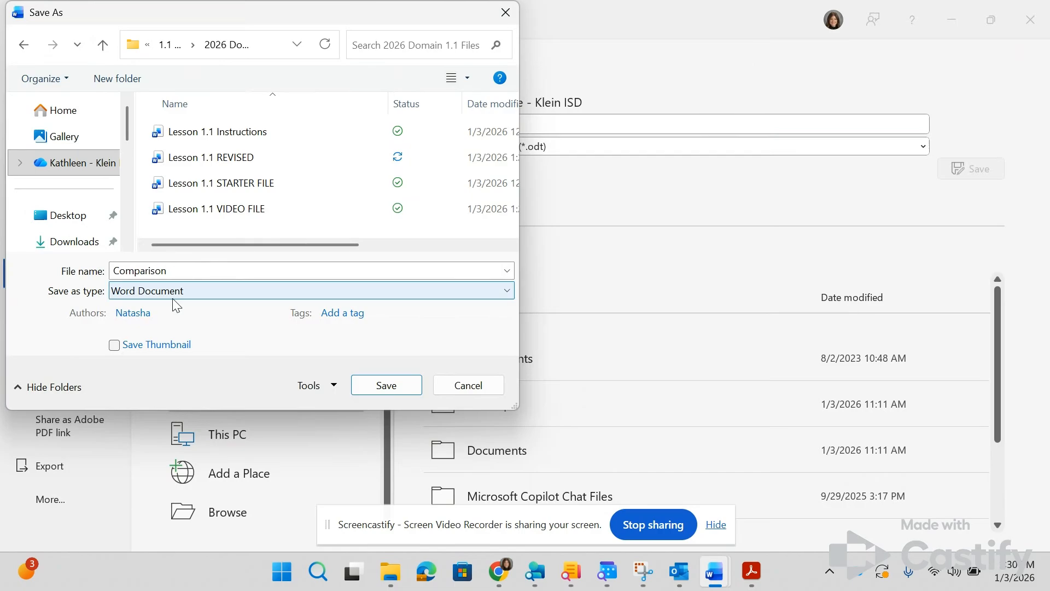
click(386, 387)
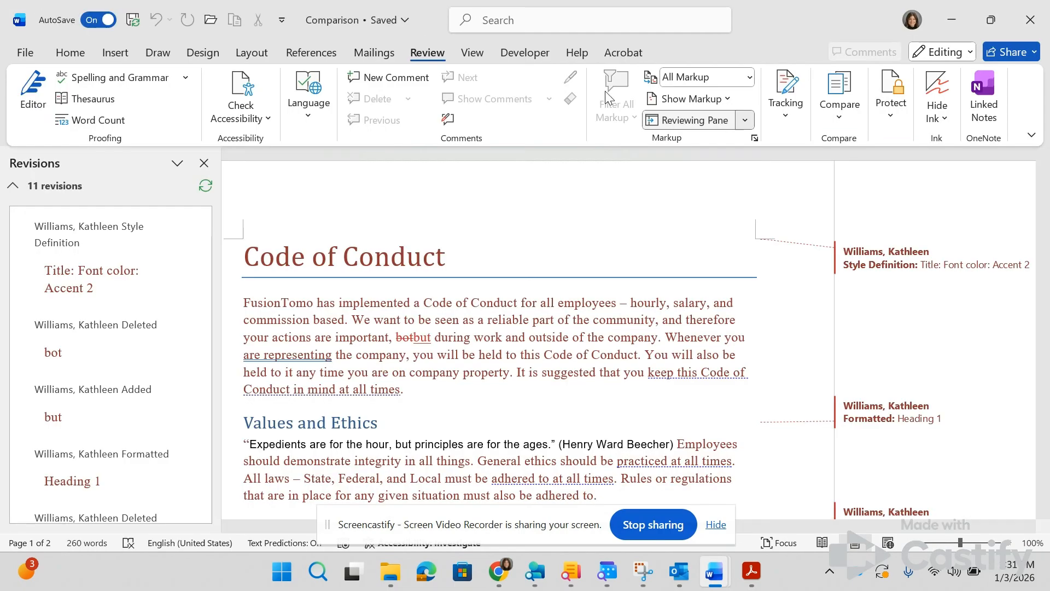
scroll(559, 322, down, 10)
scroll(560, 322, down, 5)
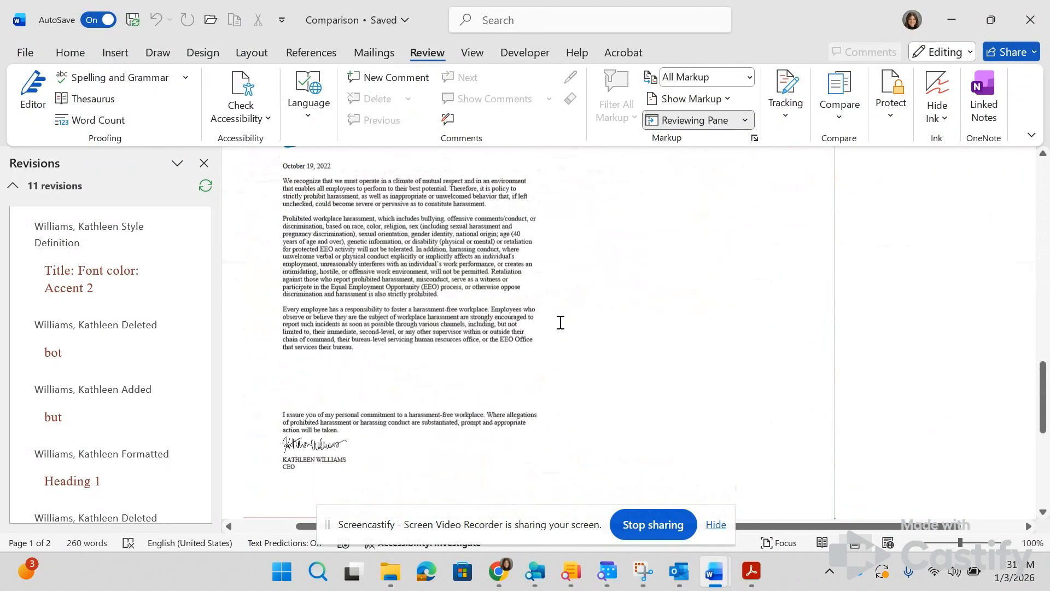
scroll(561, 322, up, 15)
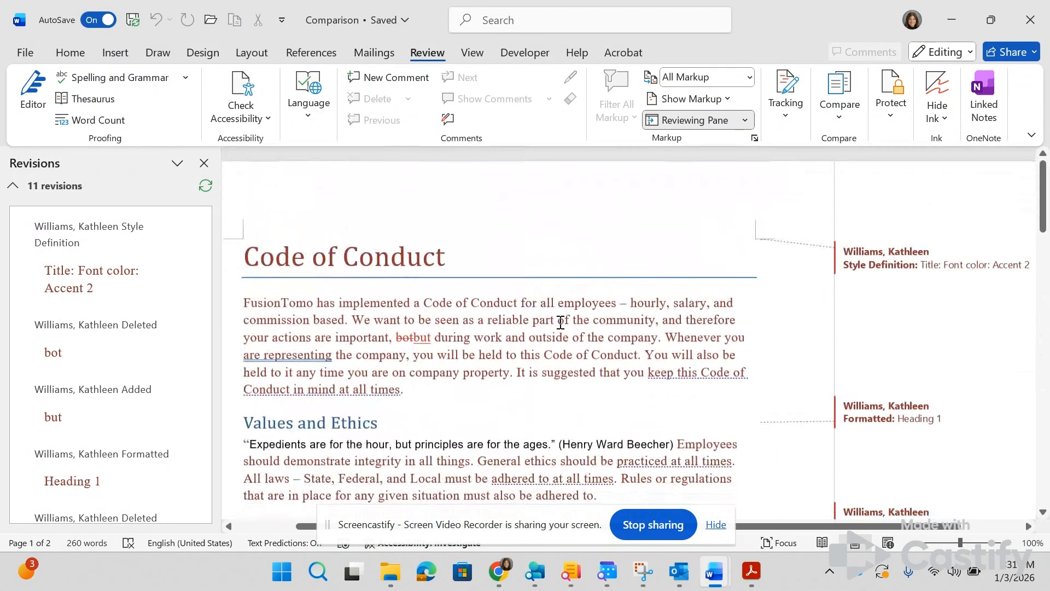